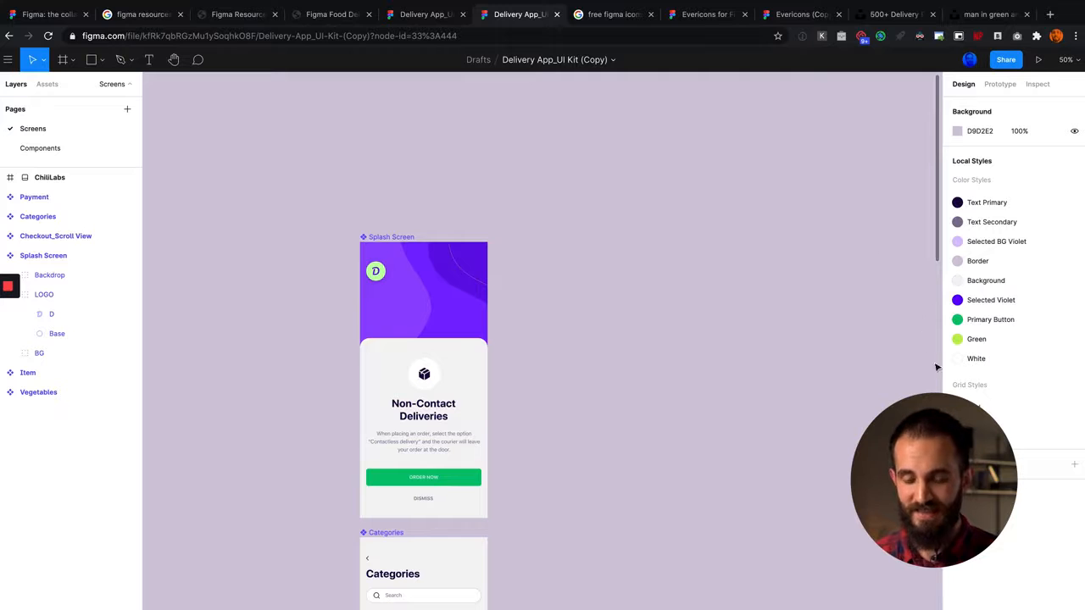
Browse the Figma resources search results and figmaresources.com templates, and read the Figma Food Delivery App UI page
{"action": "left_click", "coordinate": [455, 271]}
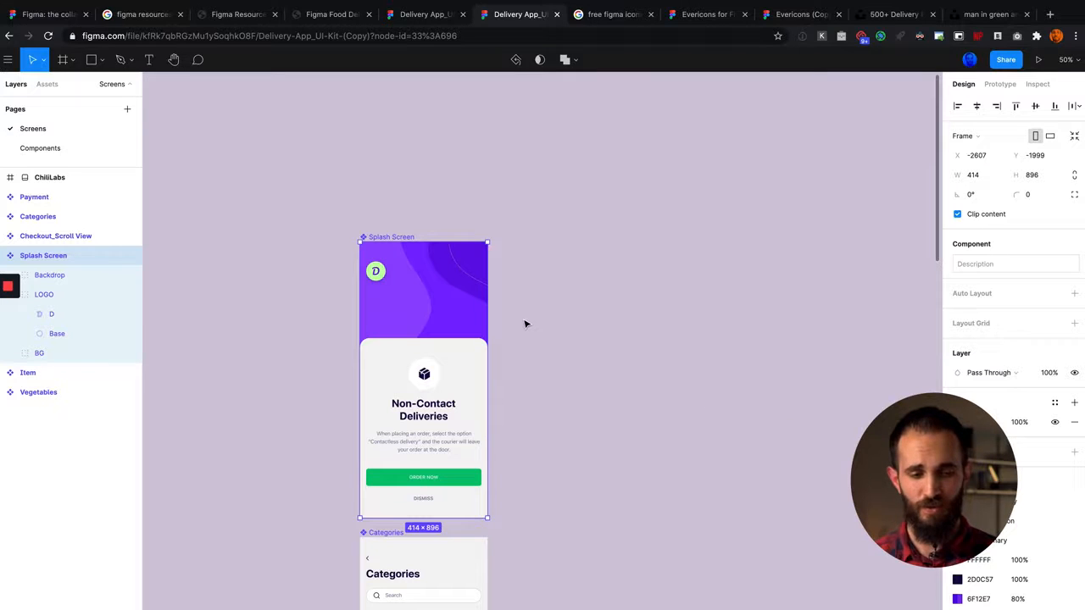
{"action": "left_click", "coordinate": [149, 17]}
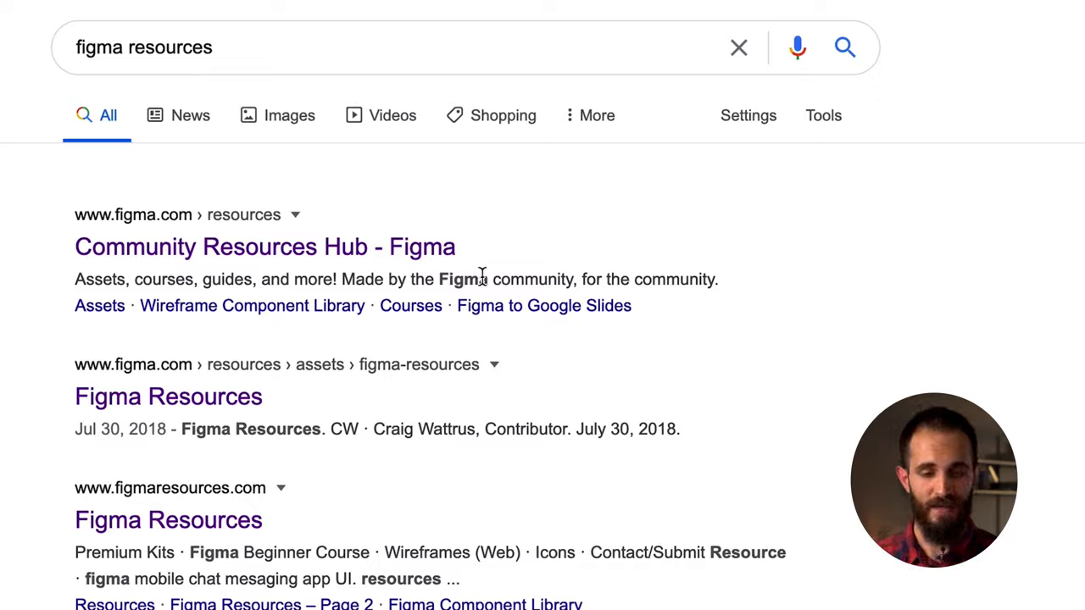
{"action": "scroll", "coordinate": [504, 266], "scroll_direction": "down", "scroll_amount": 3}
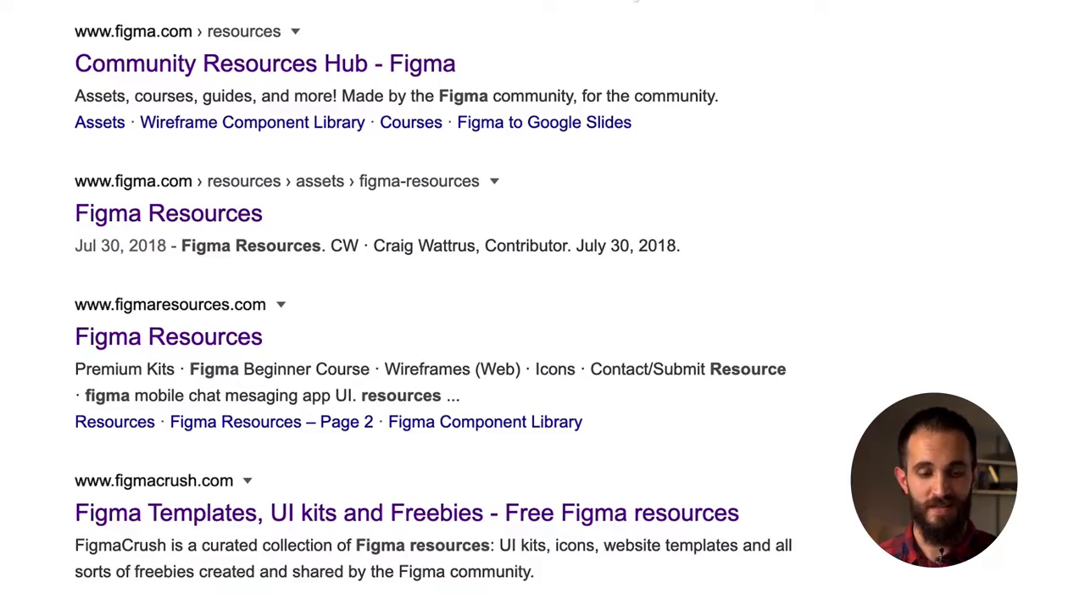
{"action": "left_click", "coordinate": [218, 24]}
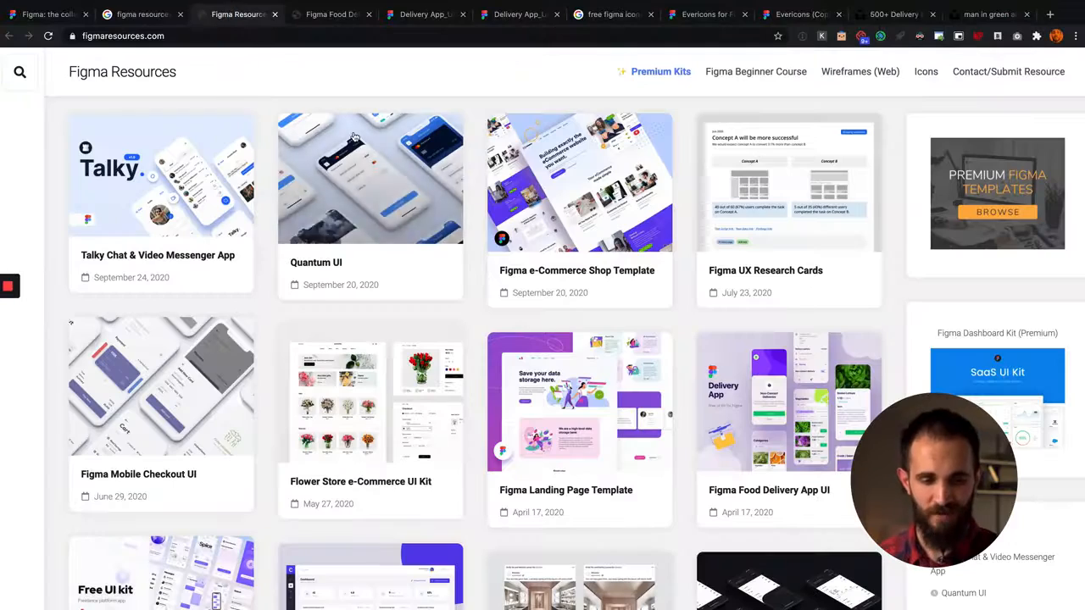
{"action": "scroll", "coordinate": [415, 265], "scroll_direction": "down", "scroll_amount": 10}
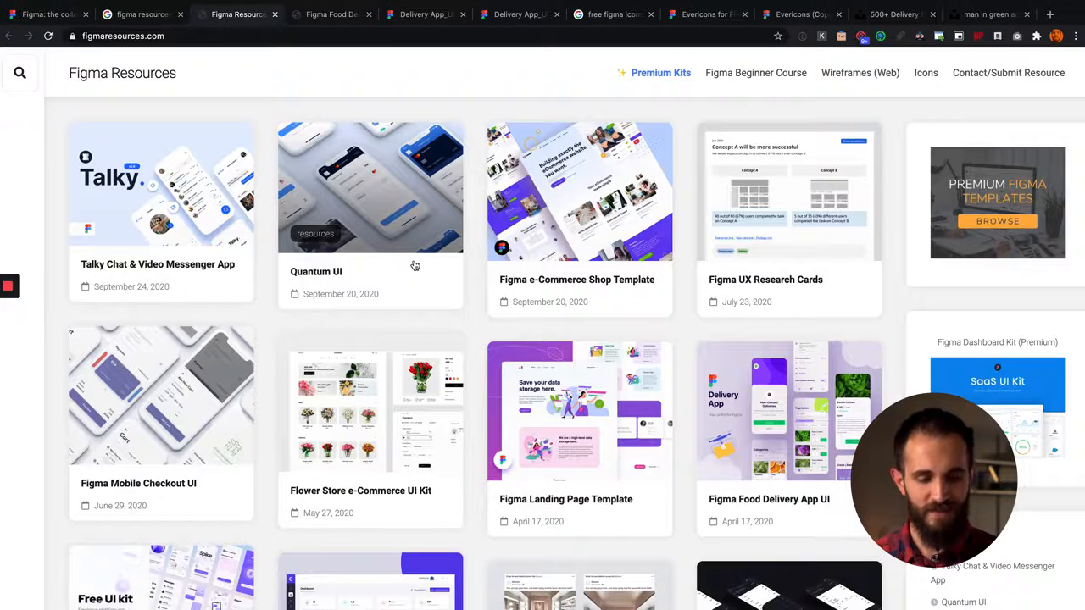
{"action": "scroll", "coordinate": [415, 265], "scroll_direction": "down", "scroll_amount": 3}
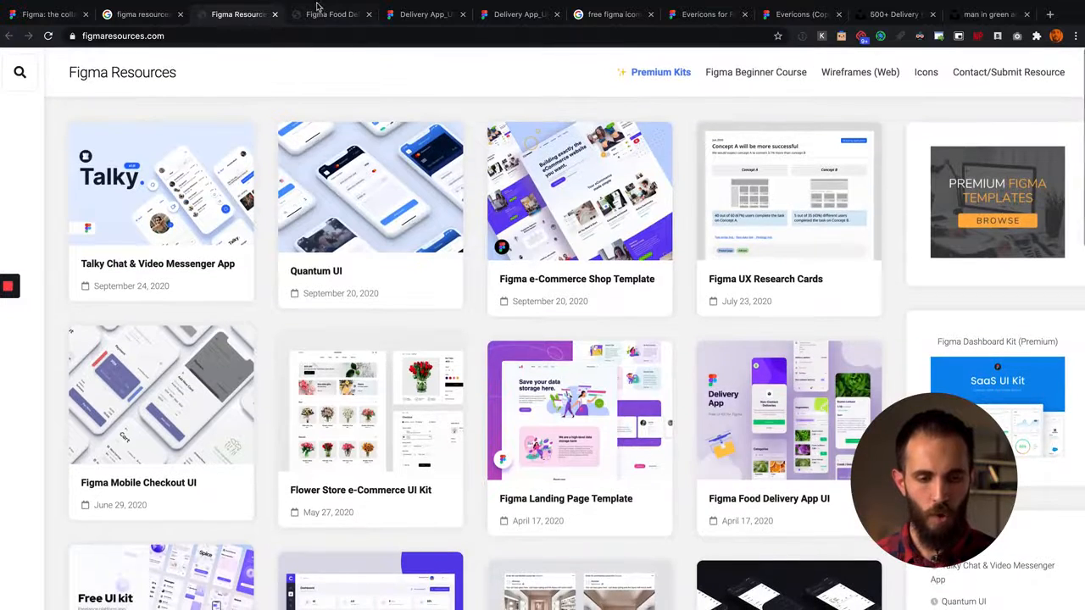
{"action": "left_click", "coordinate": [321, 14]}
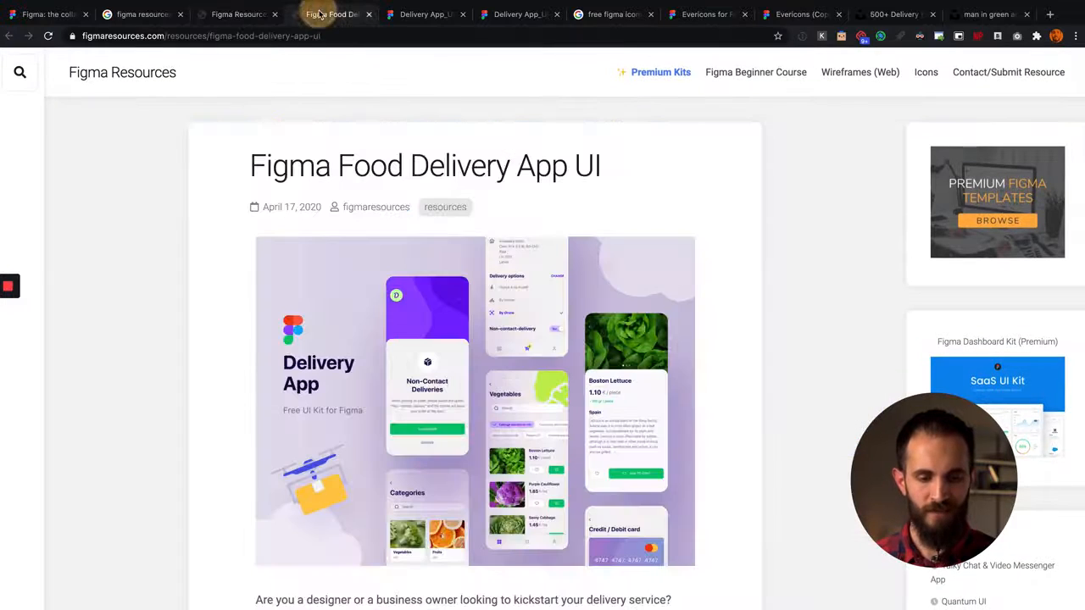
{"action": "scroll", "coordinate": [407, 375], "scroll_direction": "down", "scroll_amount": 4}
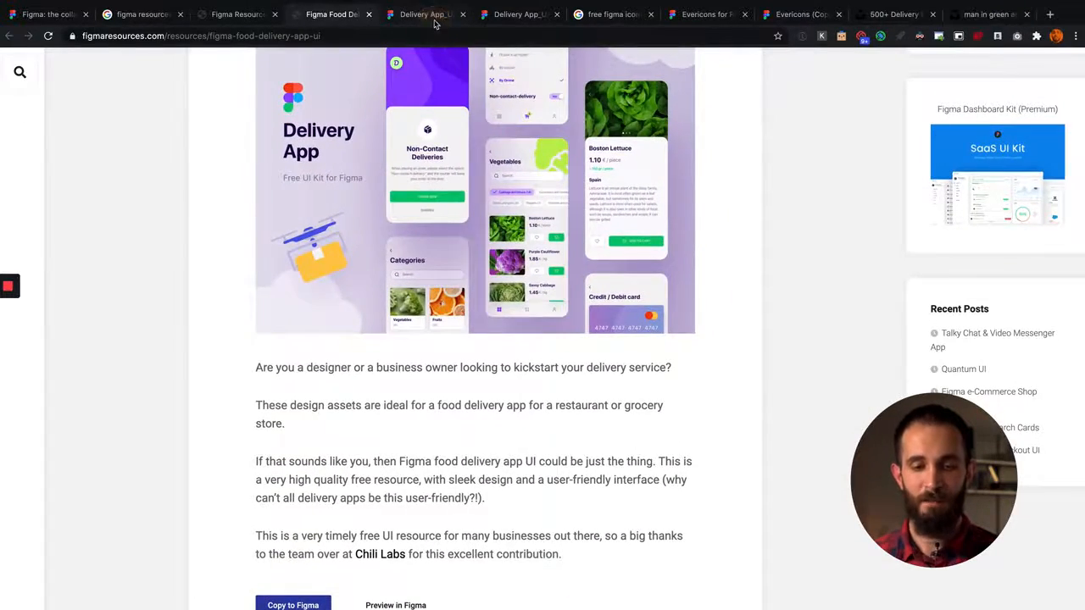
Examine the cover and app screens in the original view-only Delivery App_UI Kit file
{"action": "left_click", "coordinate": [424, 14]}
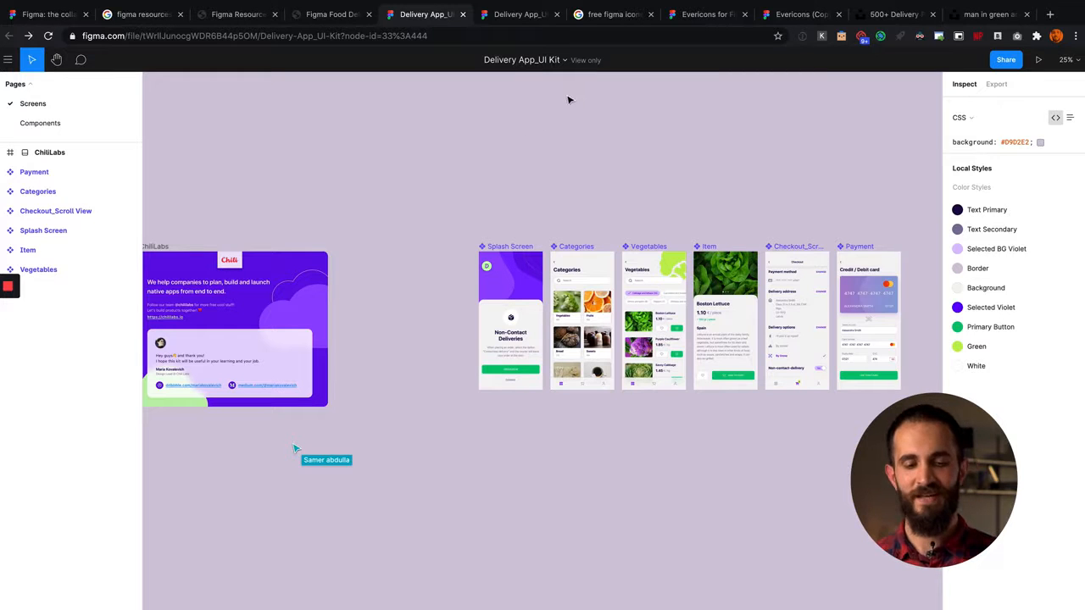
{"action": "scroll", "coordinate": [561, 167], "scroll_direction": "right", "scroll_amount": 2}
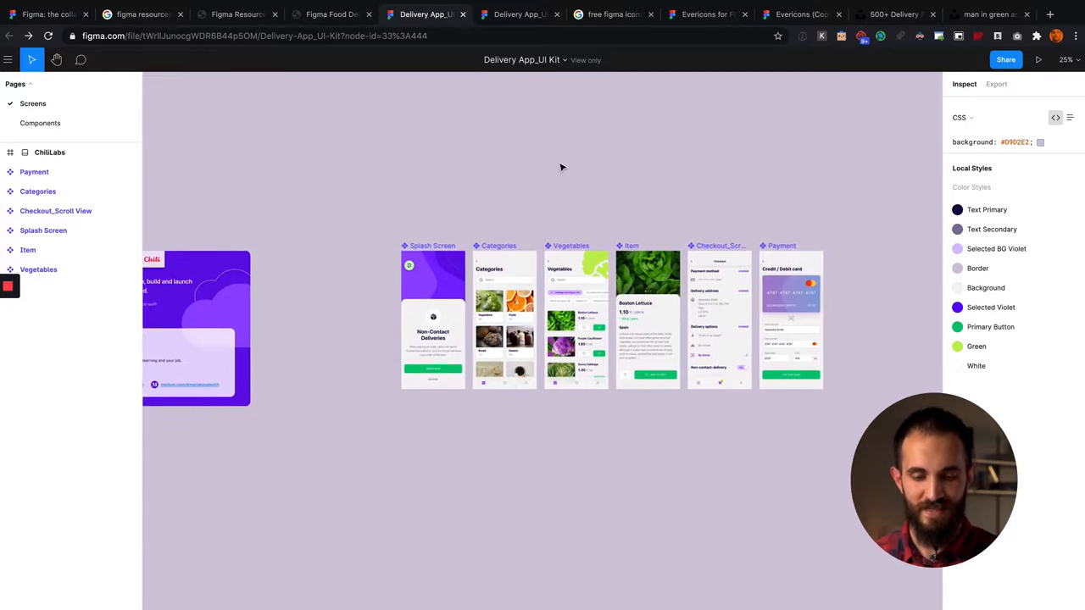
{"action": "scroll", "coordinate": [560, 167], "scroll_direction": "left", "scroll_amount": 4}
{"action": "scroll", "coordinate": [460, 378], "scroll_direction": "right", "scroll_amount": 3}
{"action": "scroll", "coordinate": [461, 378], "scroll_direction": "right", "scroll_amount": 3}
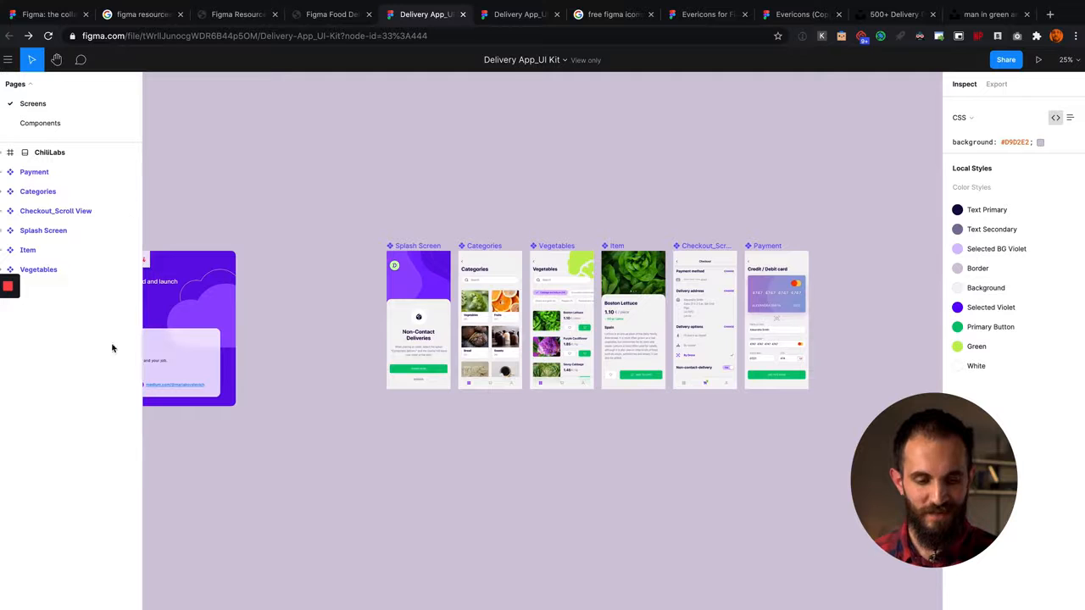
{"action": "scroll", "coordinate": [321, 360], "scroll_direction": "left", "scroll_amount": 2}
{"action": "scroll", "coordinate": [322, 362], "scroll_direction": "left", "scroll_amount": 3}
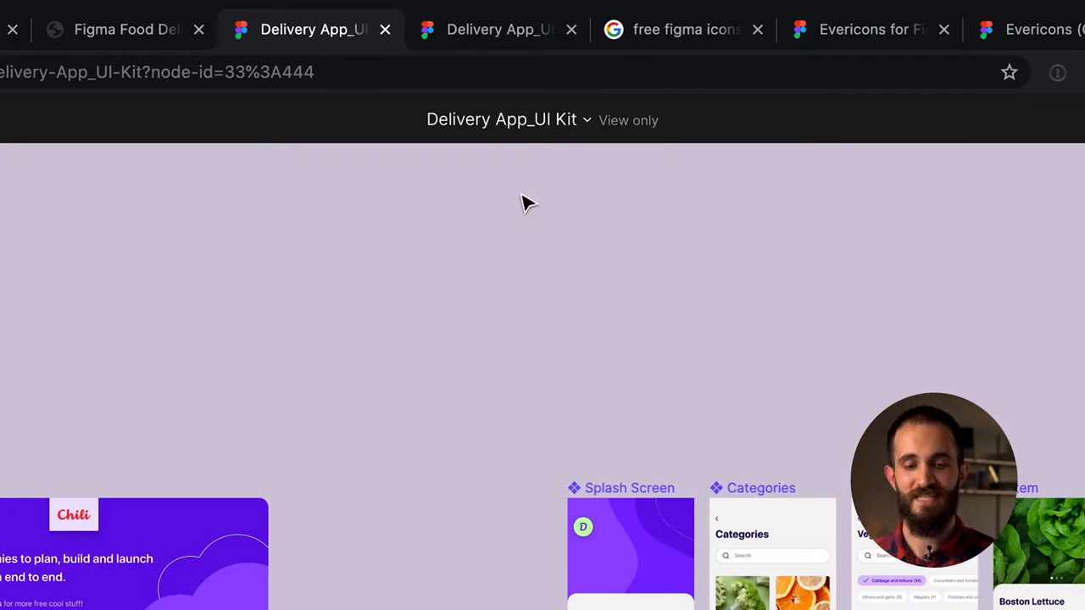
Check the original kit file's options for Duplicate to your Drafts, and switch to the duplicated Delivery App_UI Kit (Copy)
{"action": "left_click", "coordinate": [562, 119]}
{"action": "left_click", "coordinate": [582, 122]}
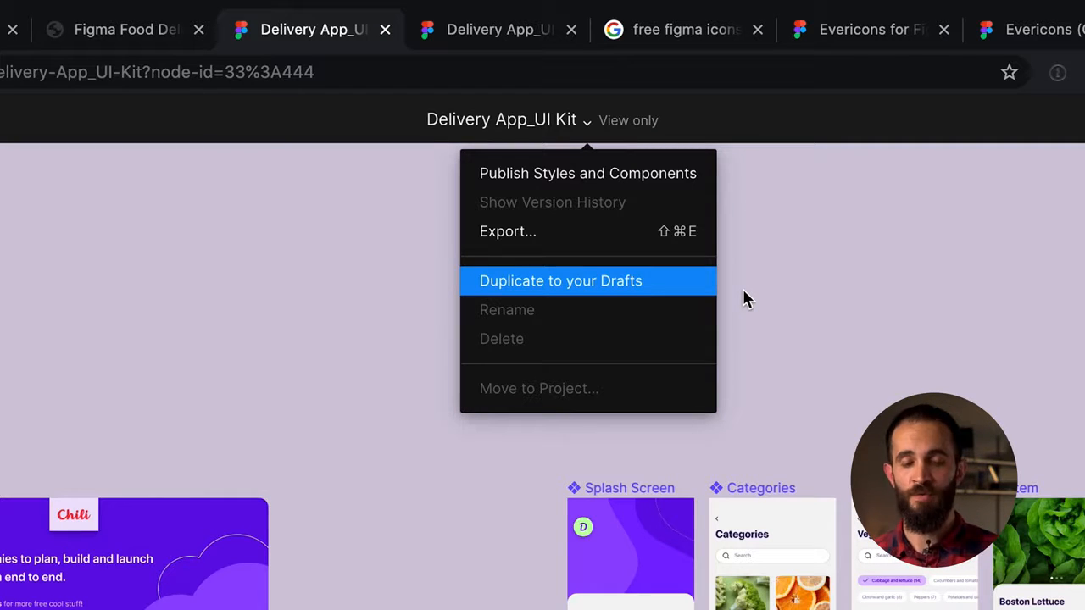
{"action": "left_click", "coordinate": [900, 273]}
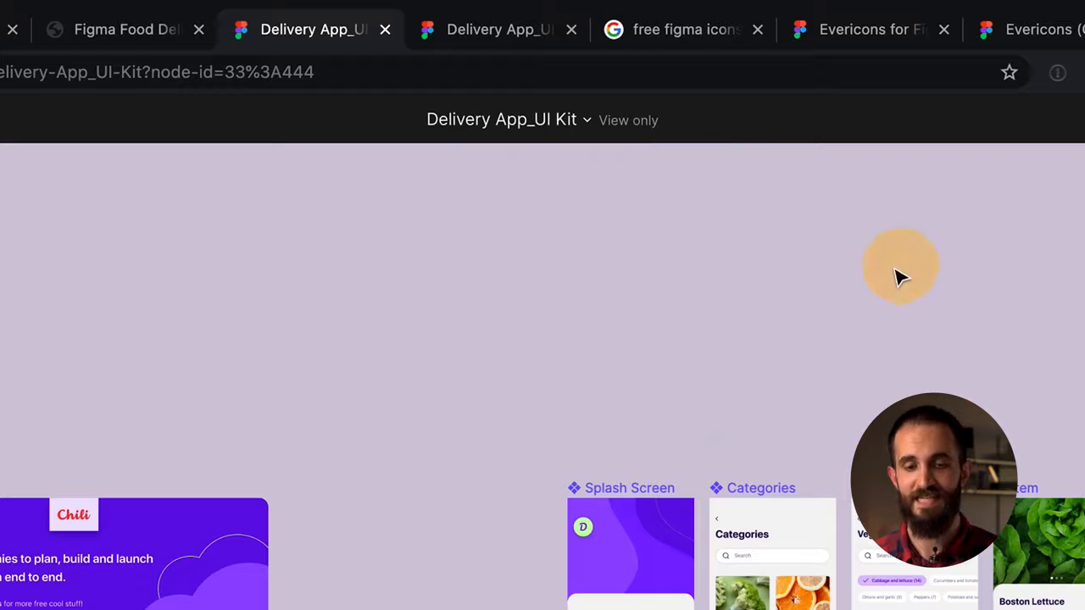
{"action": "left_click", "coordinate": [507, 32]}
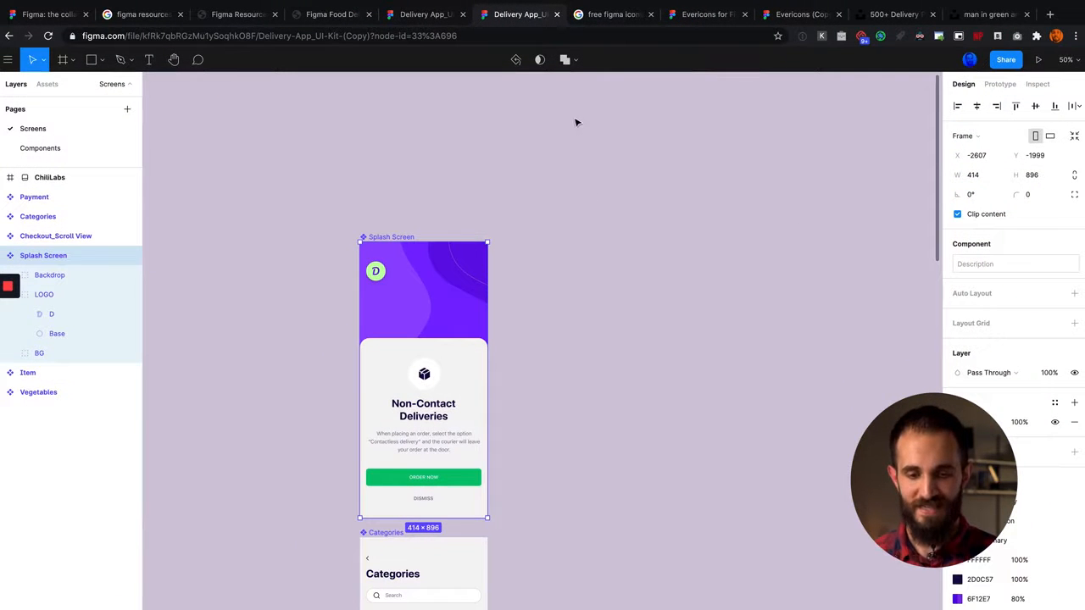
{"action": "left_click", "coordinate": [442, 23]}
{"action": "left_click", "coordinate": [528, 19]}
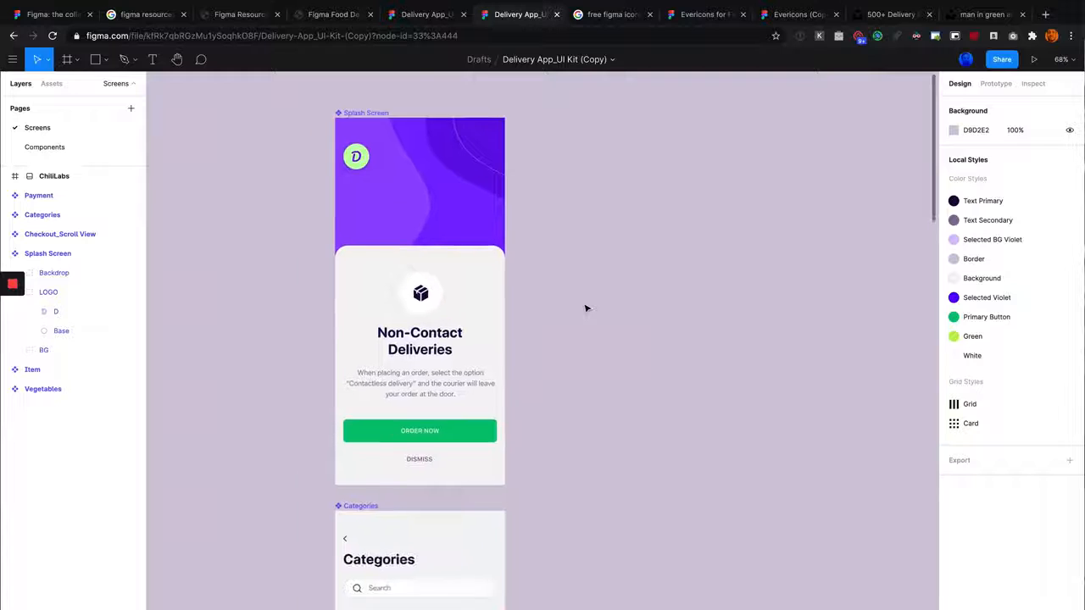
Look through the column of app screens in the duplicated kit, from the Splash Screen to the checkout and payment screens
{"action": "scroll", "coordinate": [588, 309], "scroll_direction": "down", "scroll_amount": 3}
{"action": "scroll", "coordinate": [687, 292], "scroll_direction": "up", "scroll_amount": 4}
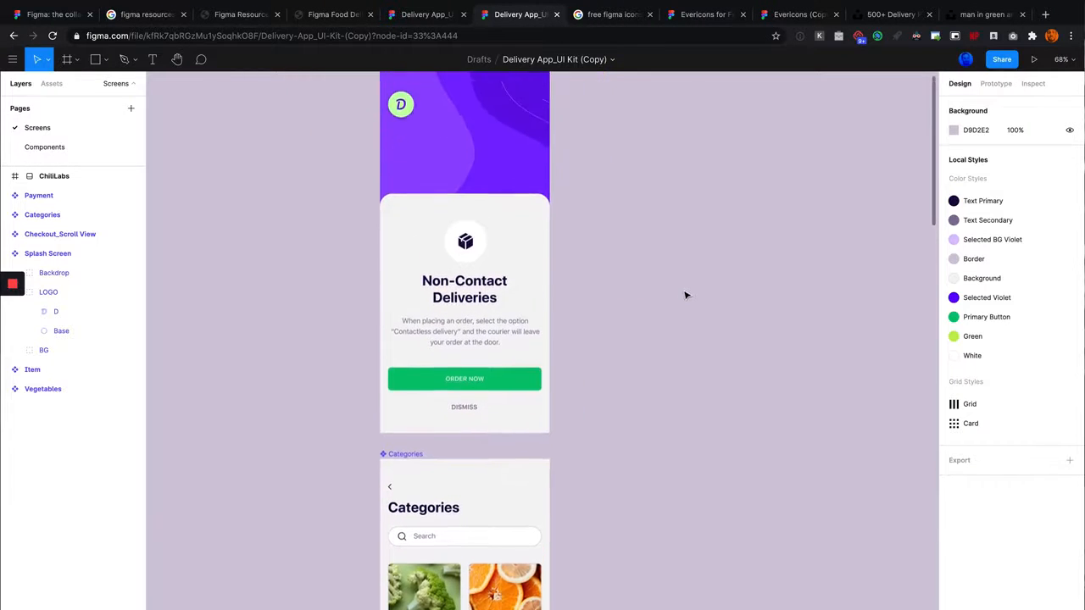
{"action": "scroll", "coordinate": [687, 294], "scroll_direction": "down", "scroll_amount": 10}
{"action": "scroll", "coordinate": [686, 295], "scroll_direction": "left", "scroll_amount": 3}
{"action": "scroll", "coordinate": [687, 296], "scroll_direction": "down", "scroll_amount": 10}
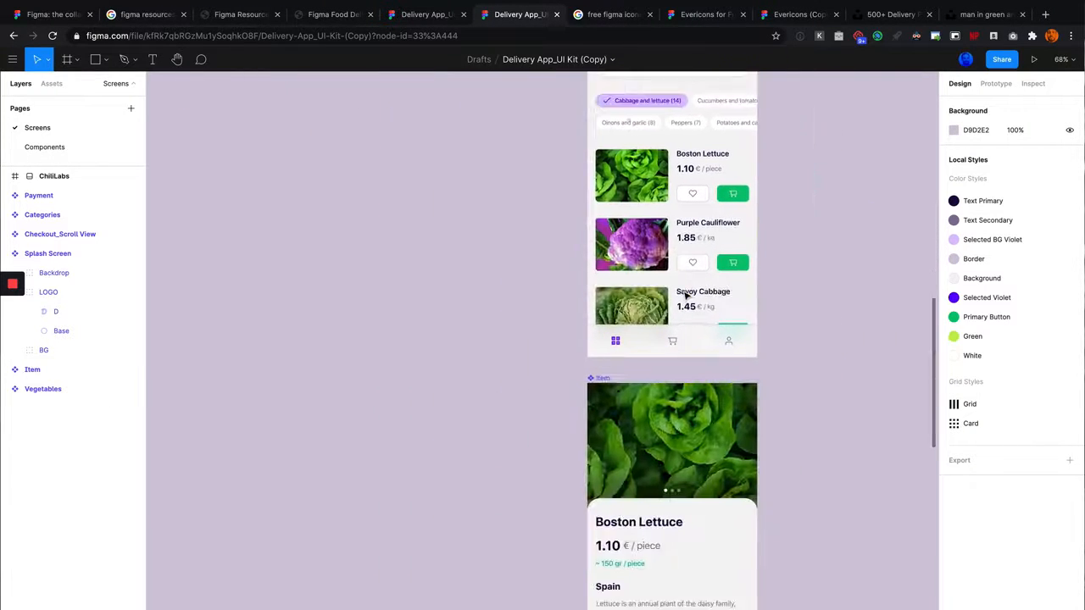
{"action": "scroll", "coordinate": [736, 240], "scroll_direction": "down", "scroll_amount": 3}
{"action": "scroll", "coordinate": [735, 242], "scroll_direction": "right", "scroll_amount": 3}
{"action": "scroll", "coordinate": [735, 243], "scroll_direction": "down", "scroll_amount": 5}
{"action": "scroll", "coordinate": [734, 243], "scroll_direction": "up", "scroll_amount": 10}
{"action": "scroll", "coordinate": [714, 269], "scroll_direction": "up", "scroll_amount": 2}
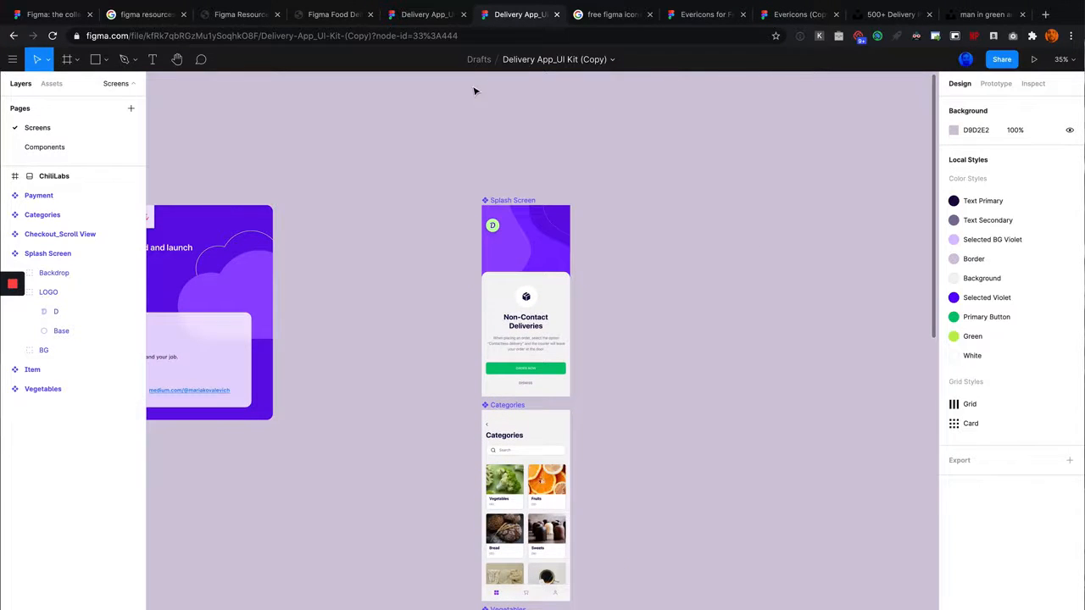
Compare the arrangement of the screens in the original kit with that in the duplicated copy
{"action": "left_click", "coordinate": [428, 14]}
{"action": "scroll", "coordinate": [512, 311], "scroll_direction": "right", "scroll_amount": 5}
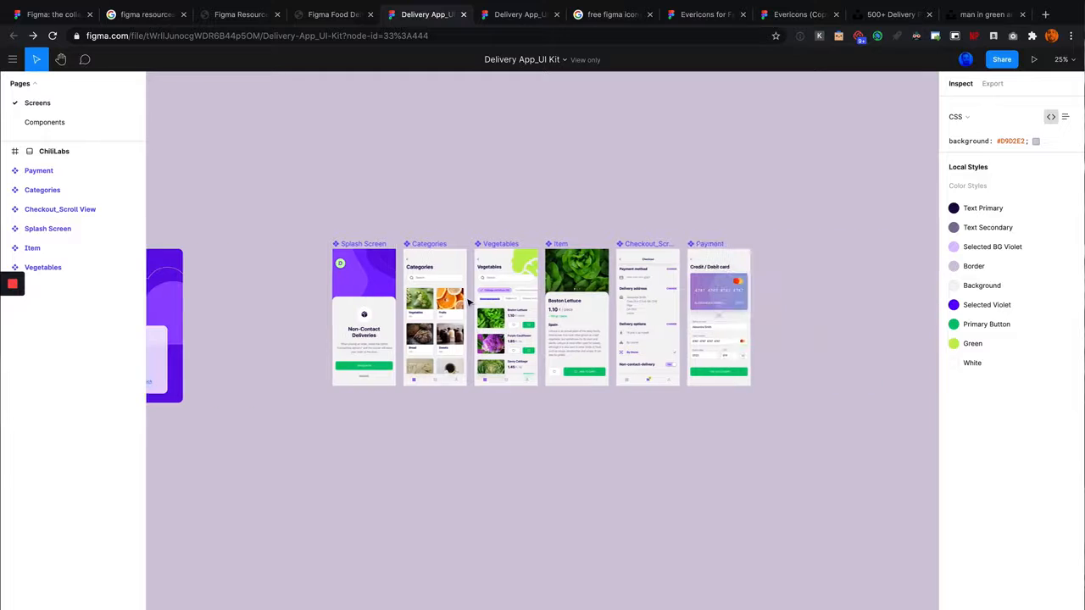
{"action": "left_click", "coordinate": [507, 15]}
{"action": "scroll", "coordinate": [467, 322], "scroll_direction": "down", "scroll_amount": 5}
{"action": "scroll", "coordinate": [493, 311], "scroll_direction": "up", "scroll_amount": 3}
{"action": "scroll", "coordinate": [493, 311], "scroll_direction": "up", "scroll_amount": 2}
Move the Categories frame sideways out of the vertical column of screens, and undo the move
{"action": "left_click", "coordinate": [524, 319]}
{"action": "left_click_drag", "start_coordinate": [523, 320], "coordinate": [645, 329]}
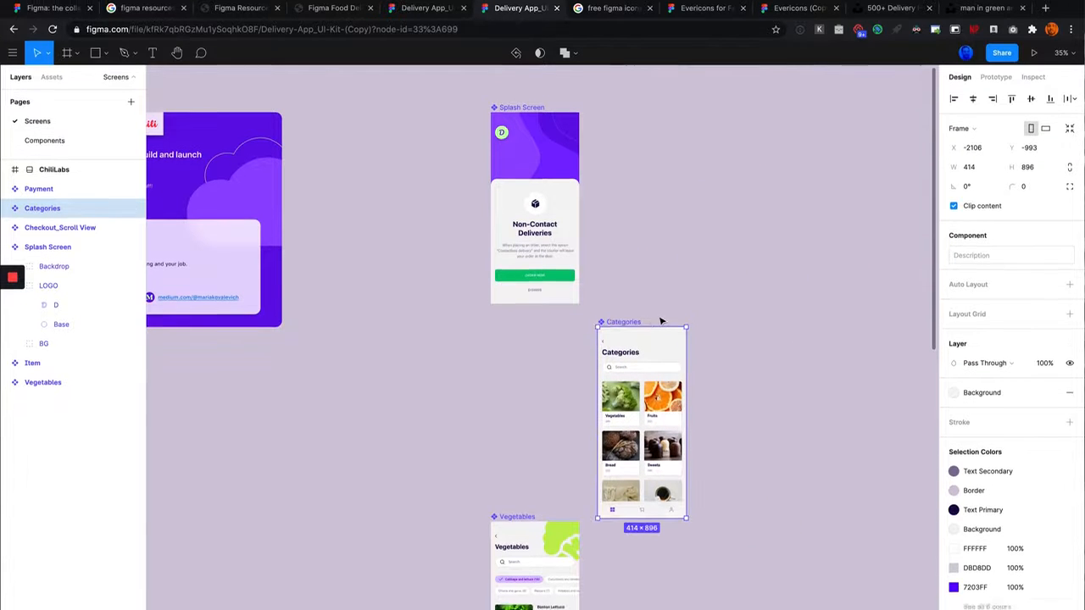
{"action": "key", "text": "super+z"}
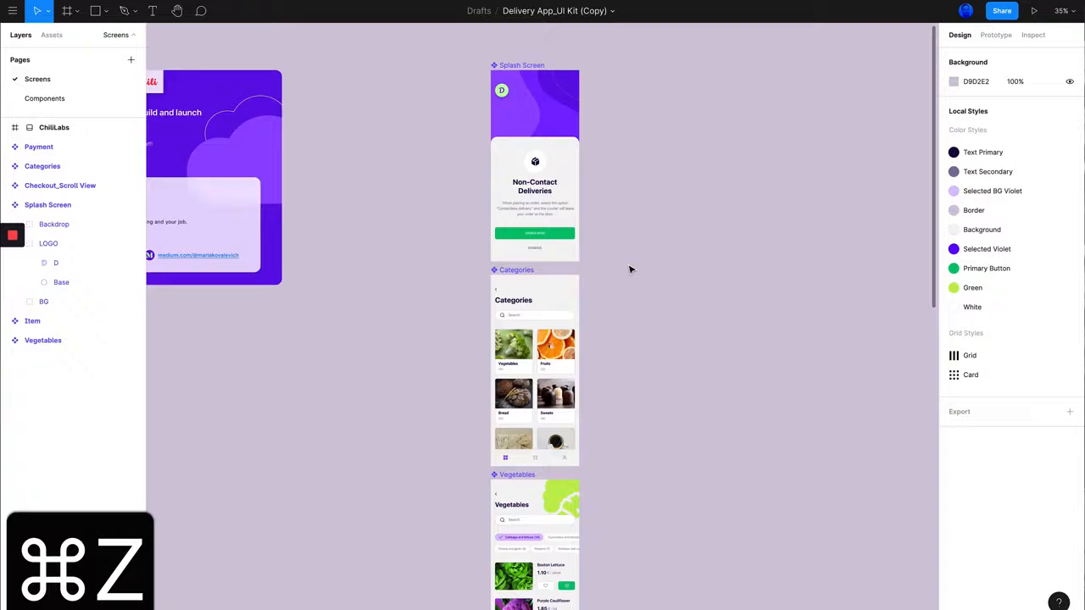
Survey the full column of screens, and inspect the Splash Screen frame's design properties
{"action": "scroll", "coordinate": [631, 270], "scroll_direction": "down", "scroll_amount": 5}
{"action": "scroll", "coordinate": [631, 269], "scroll_direction": "up", "scroll_amount": 7}
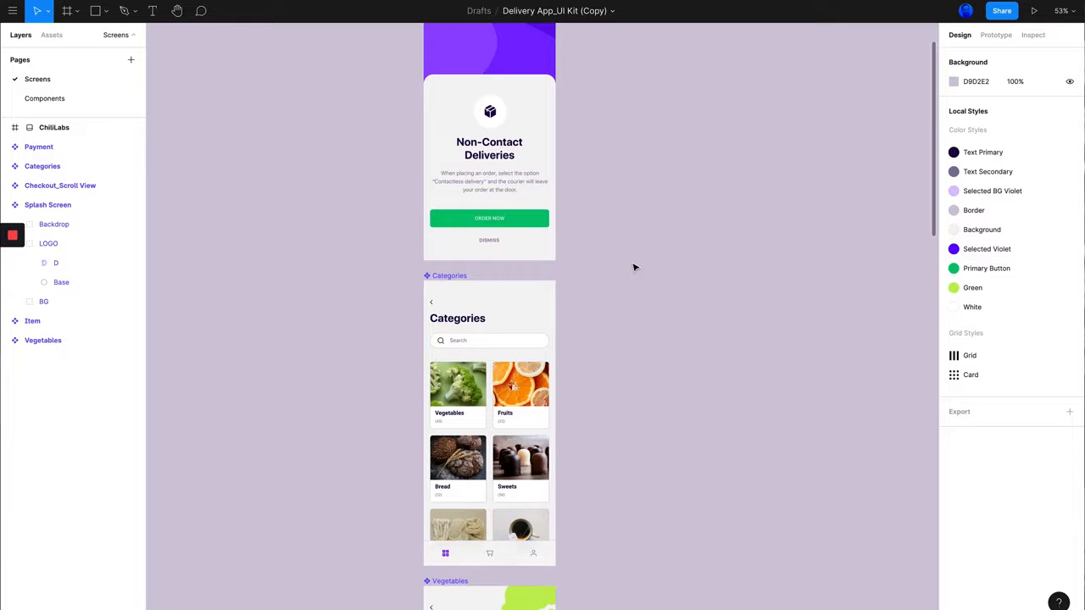
{"action": "scroll", "coordinate": [634, 268], "scroll_direction": "down", "scroll_amount": 10}
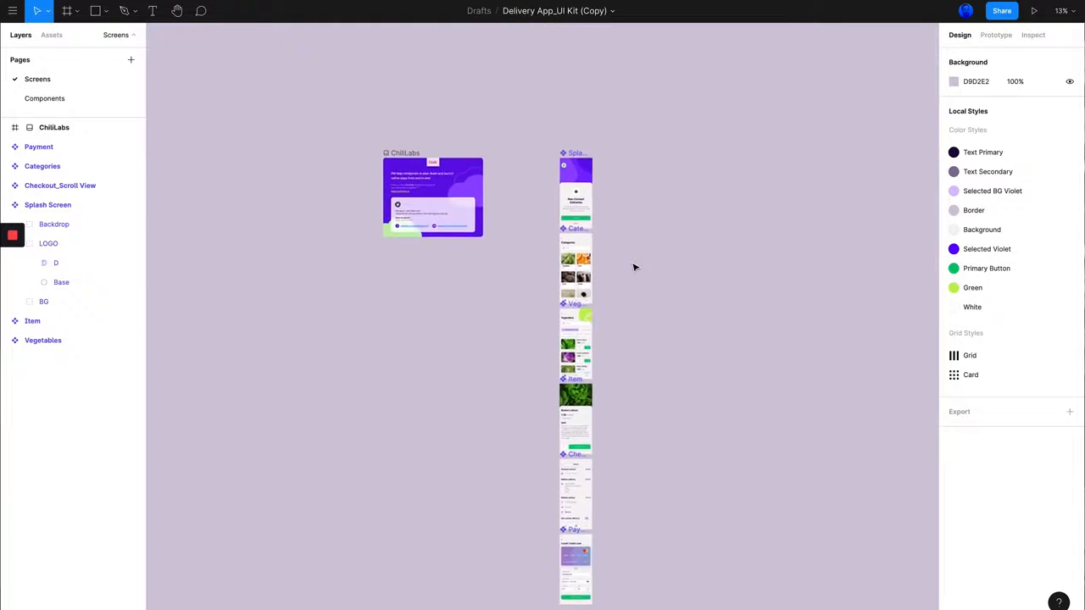
{"action": "scroll", "coordinate": [592, 163], "scroll_direction": "up", "scroll_amount": 10}
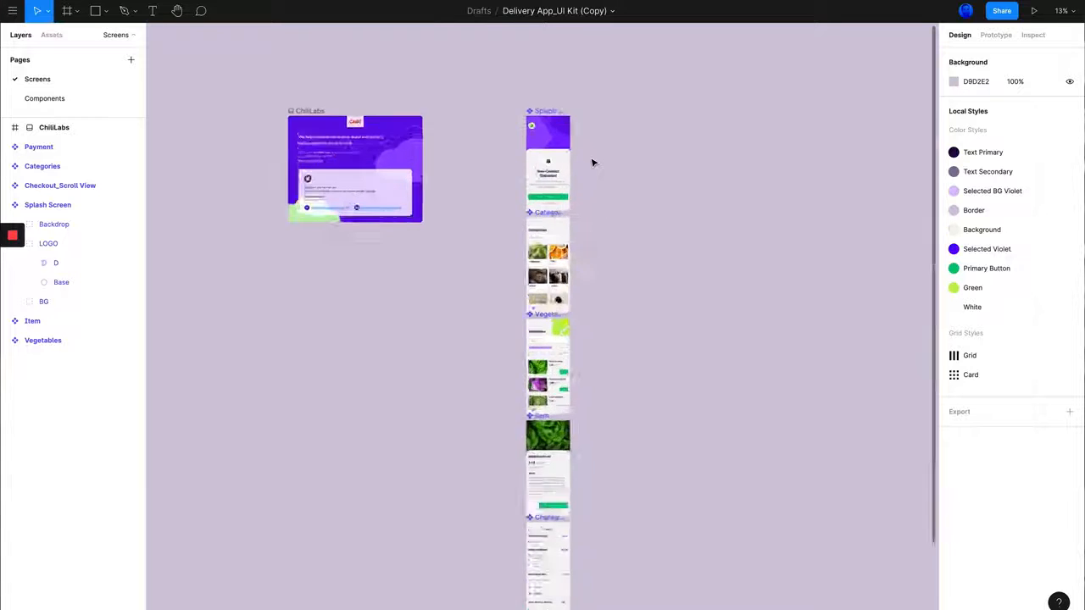
{"action": "scroll", "coordinate": [592, 163], "scroll_direction": "up", "scroll_amount": 3}
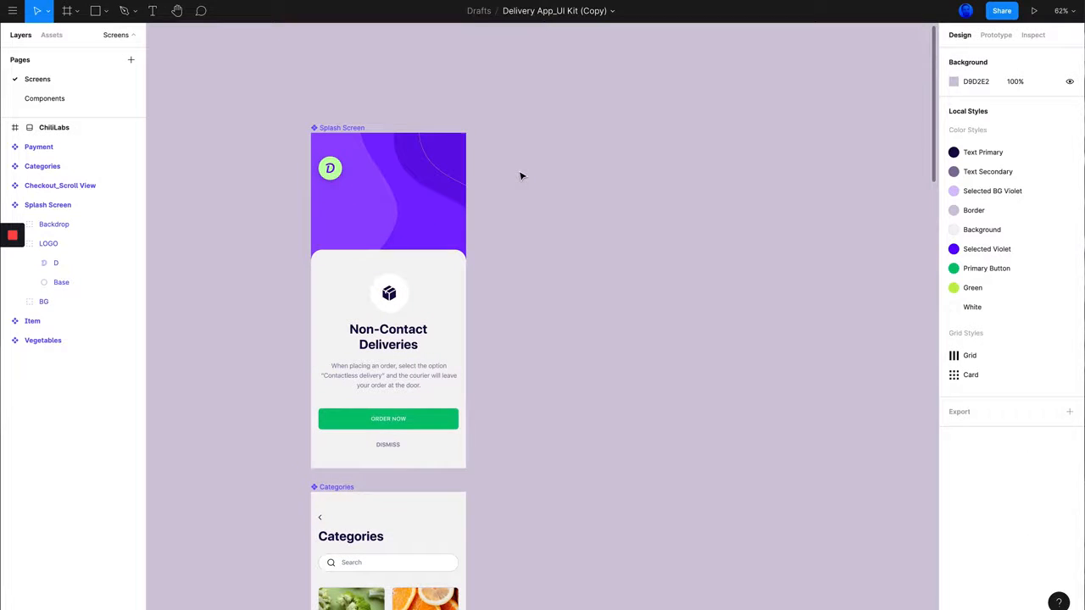
{"action": "left_click", "coordinate": [350, 144]}
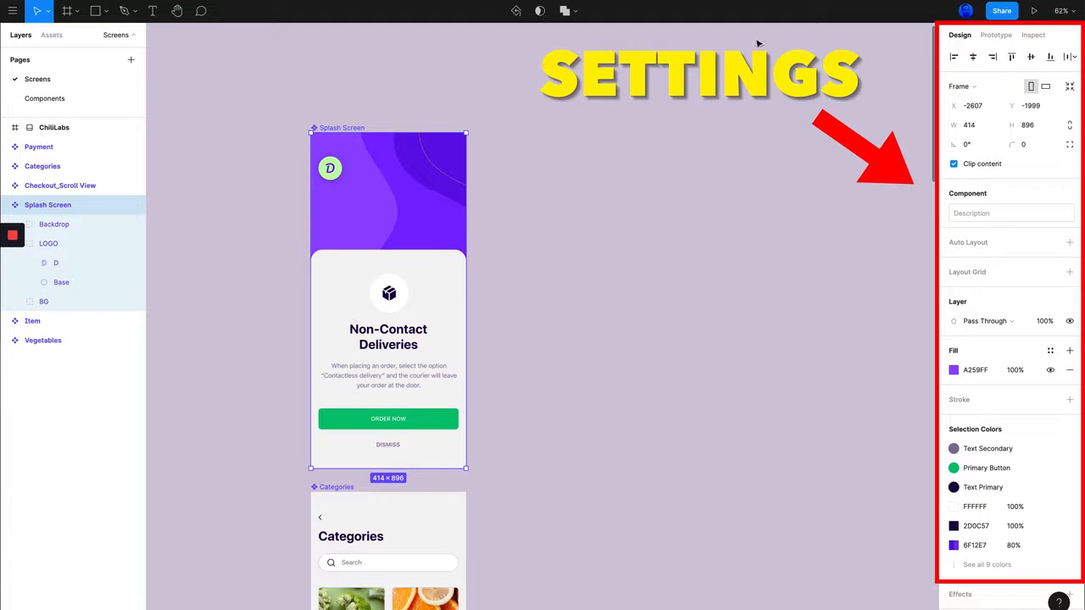
{"action": "left_click", "coordinate": [794, 203]}
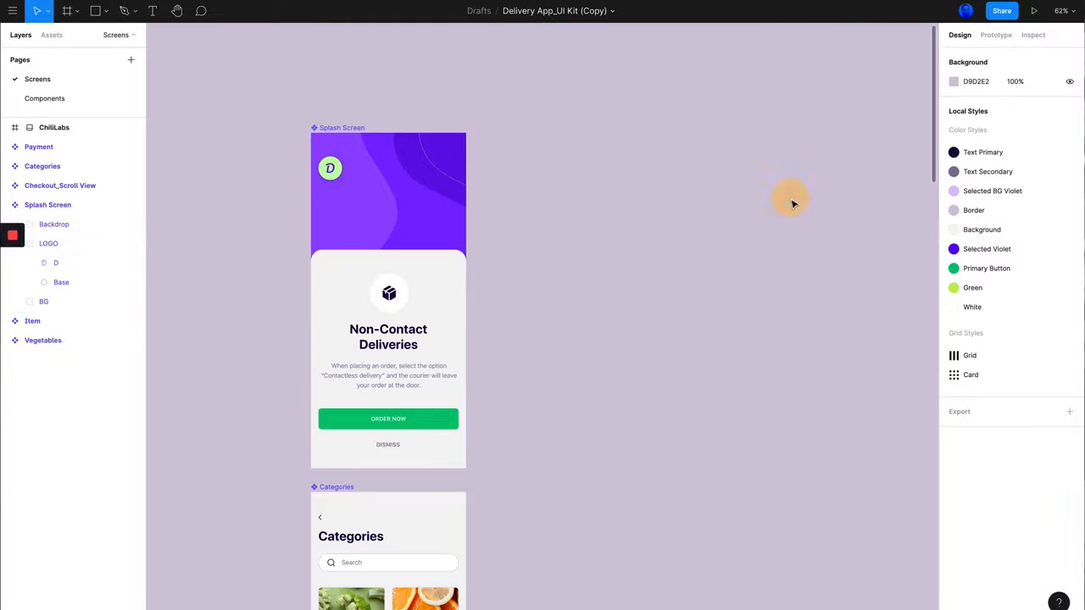
Draw a new frame about 577 × 835 beside the Splash Screen, with its top edge aligned to that screen's
{"action": "scroll", "coordinate": [682, 209], "scroll_direction": "up", "scroll_amount": 2}
{"action": "scroll", "coordinate": [694, 212], "scroll_direction": "down", "scroll_amount": 1}
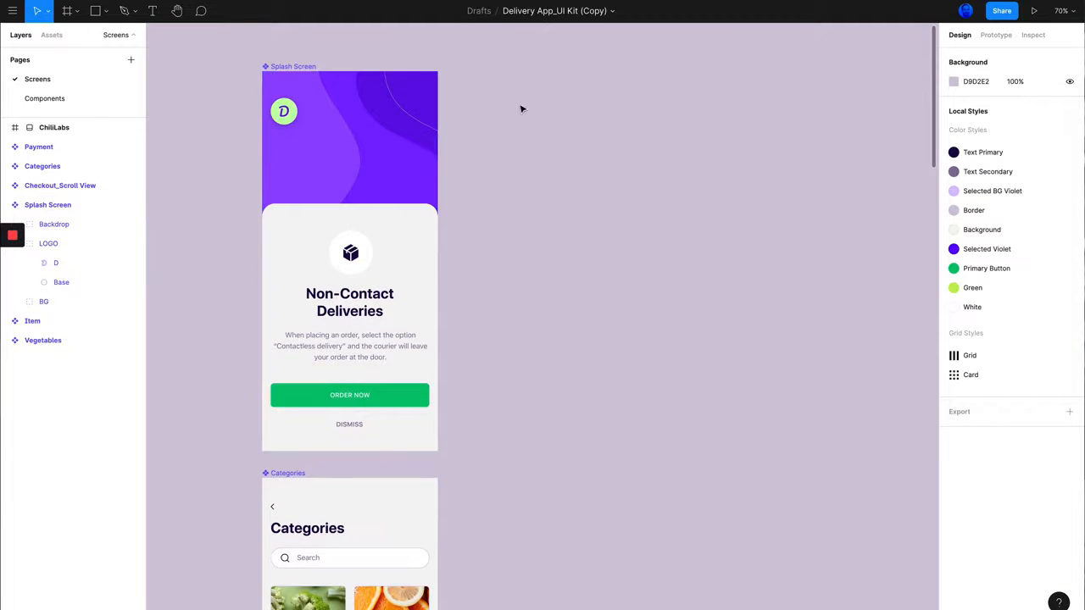
{"action": "scroll", "coordinate": [471, 83], "scroll_direction": "up", "scroll_amount": 3}
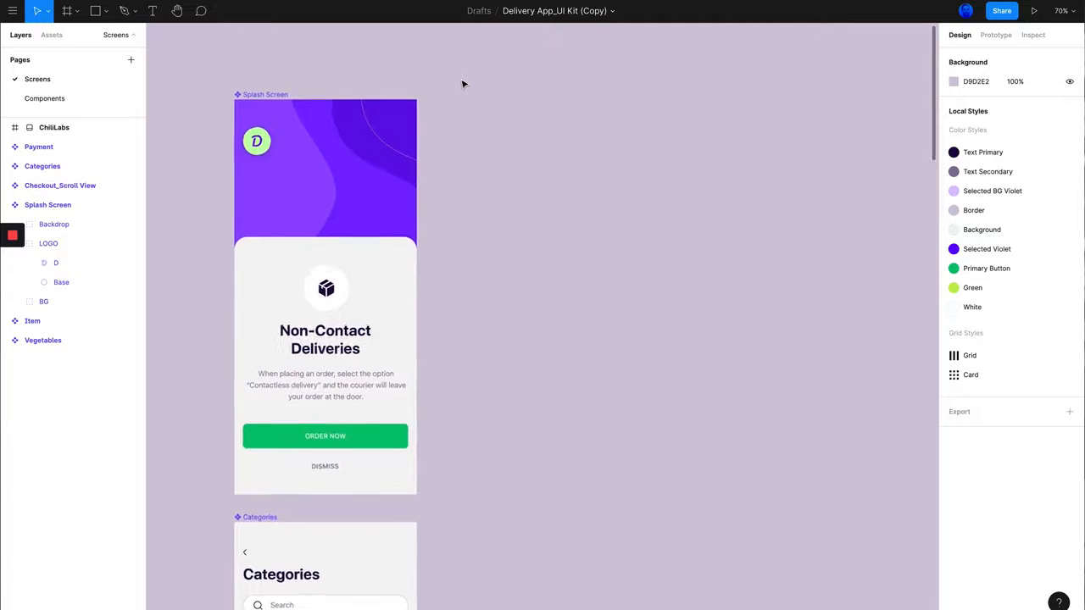
{"action": "scroll", "coordinate": [278, 113], "scroll_direction": "left", "scroll_amount": 1}
{"action": "scroll", "coordinate": [291, 113], "scroll_direction": "down", "scroll_amount": 1}
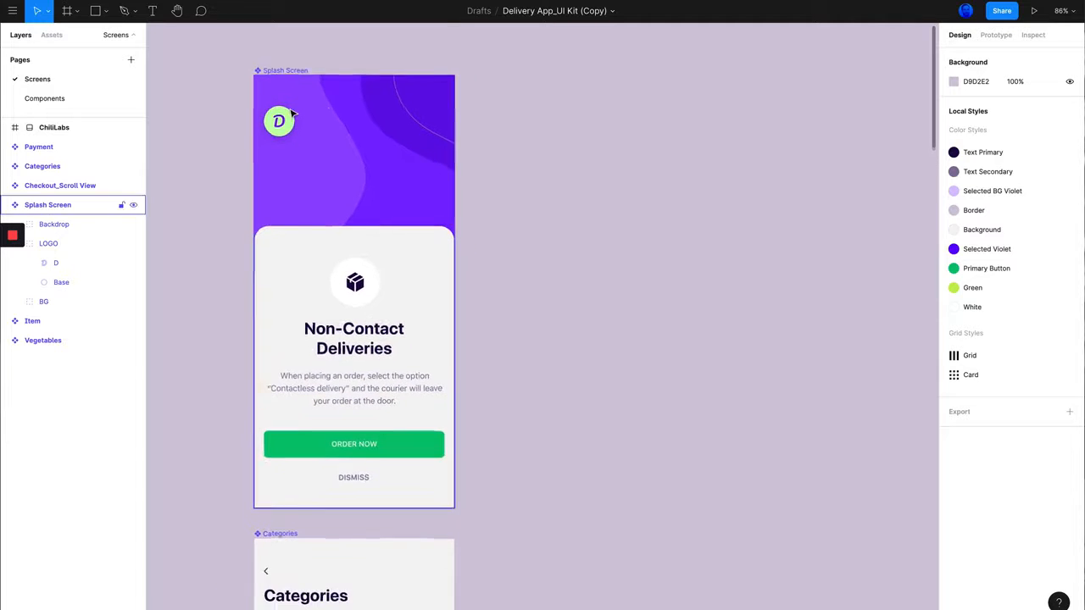
{"action": "scroll", "coordinate": [334, 104], "scroll_direction": "right", "scroll_amount": 1}
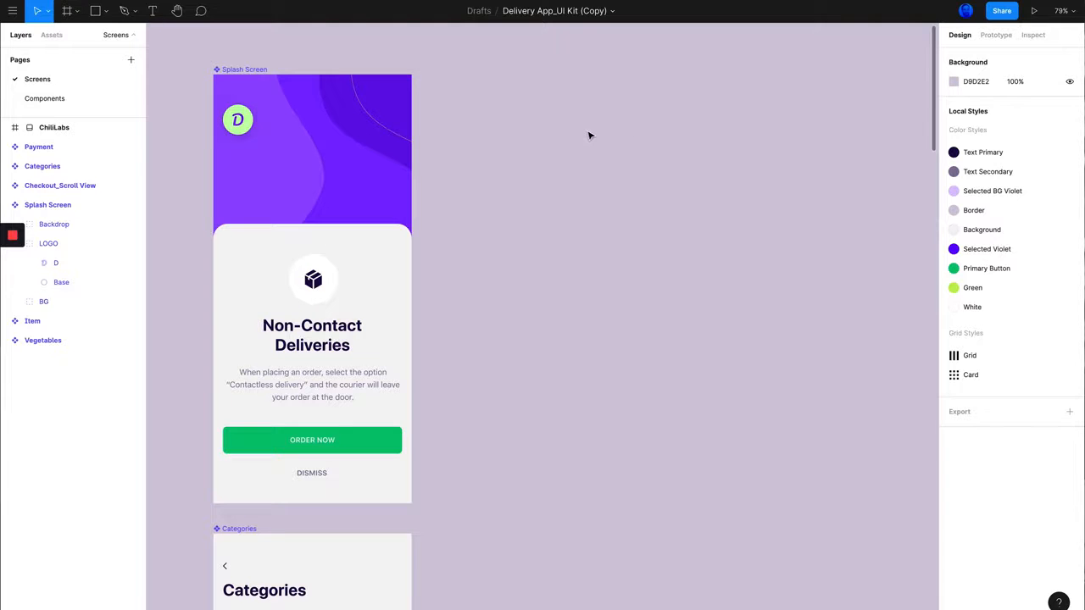
{"action": "key", "text": "f"}
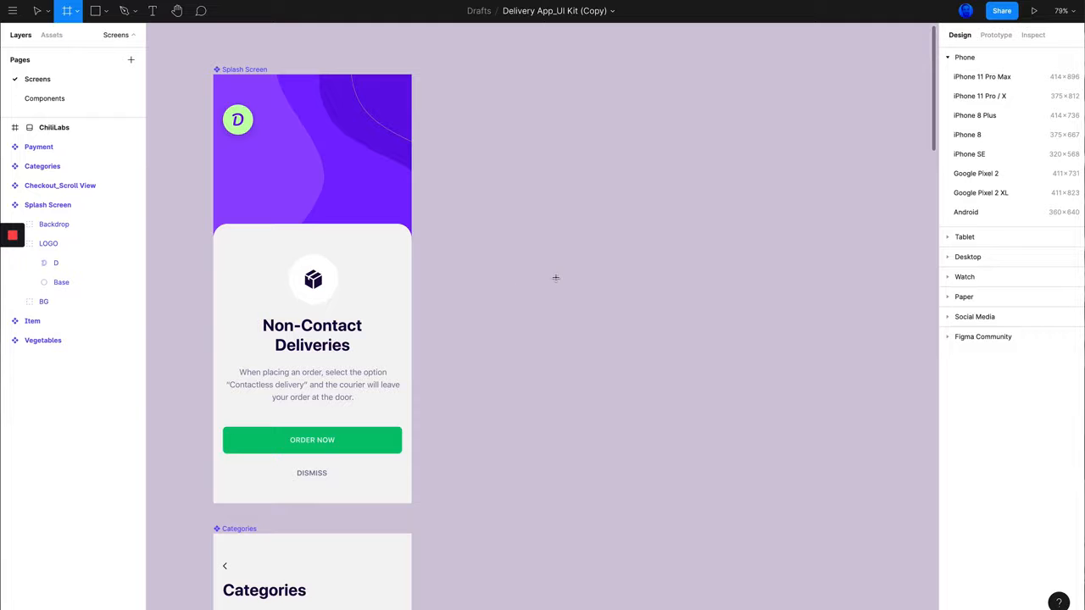
{"action": "scroll", "coordinate": [555, 277], "scroll_direction": "right", "scroll_amount": 3}
{"action": "scroll", "coordinate": [555, 277], "scroll_direction": "up", "scroll_amount": 2}
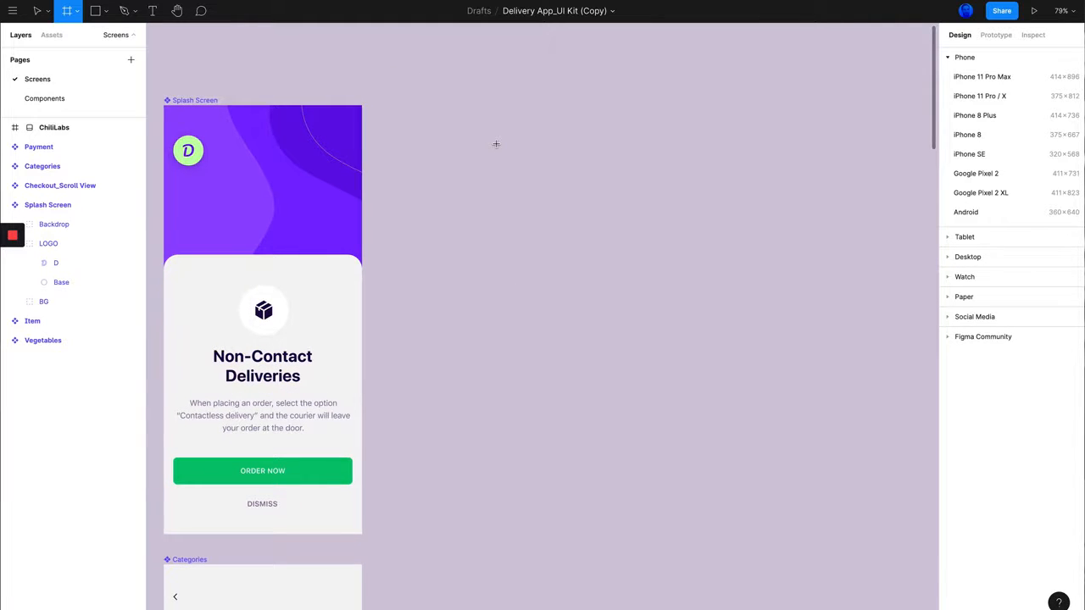
{"action": "scroll", "coordinate": [496, 144], "scroll_direction": "left", "scroll_amount": 2}
{"action": "left_click_drag", "start_coordinate": [451, 106], "coordinate": [726, 506]}
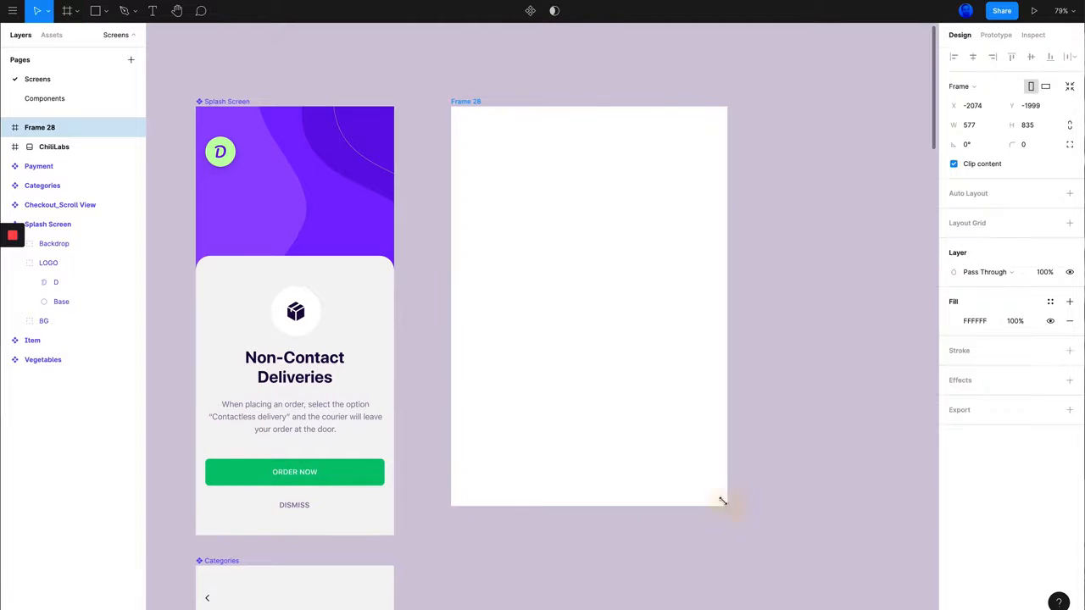
Delete the freehand-drawn blank frame beside the Splash Screen
{"action": "left_click_drag", "start_coordinate": [466, 103], "coordinate": [527, 142]}
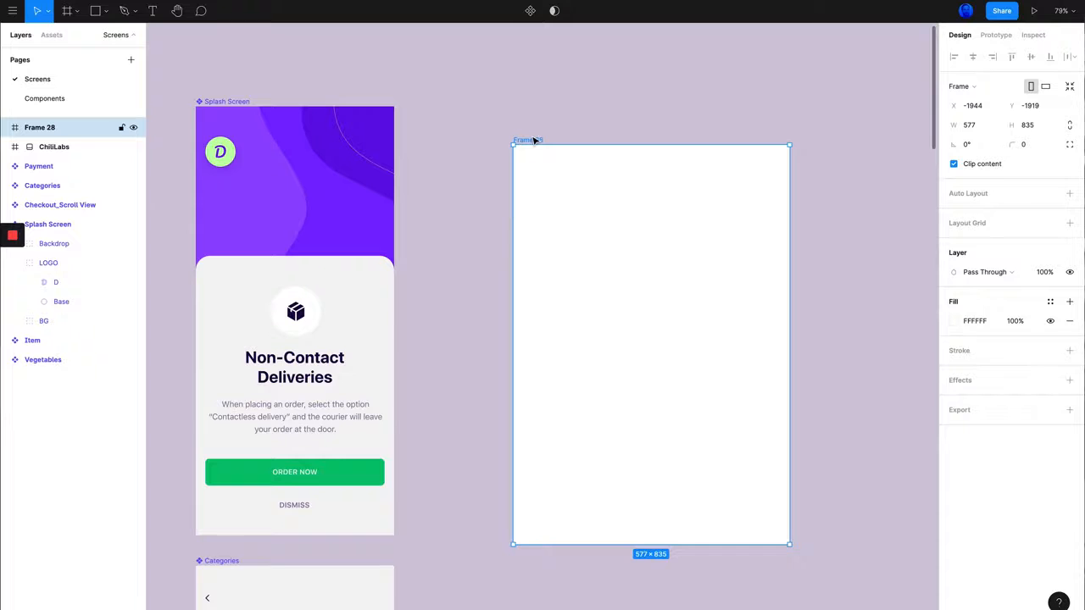
{"action": "key", "text": "BackSpace"}
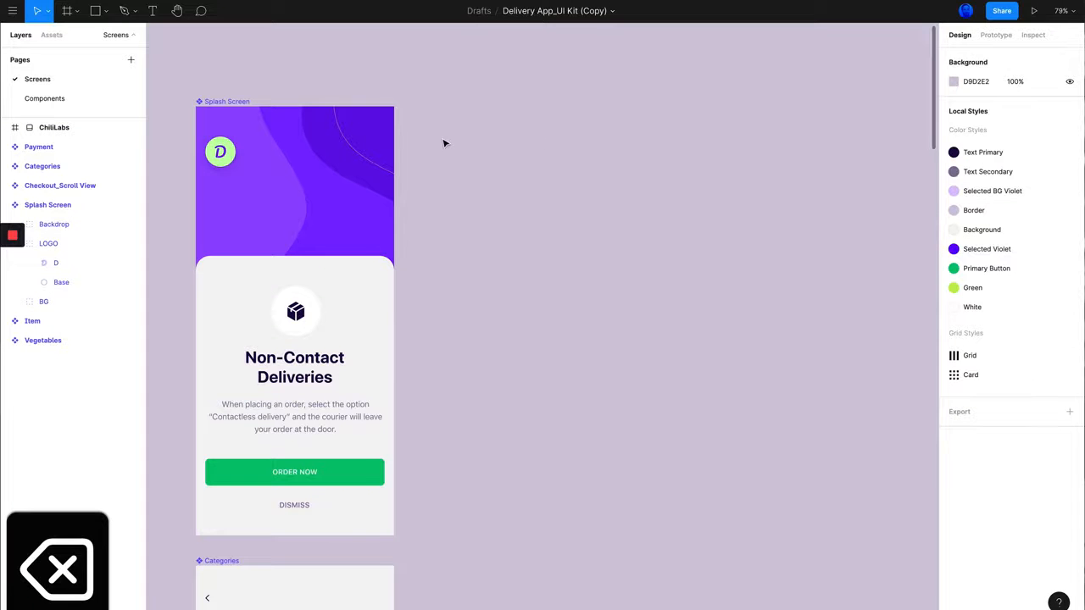
{"action": "scroll", "coordinate": [445, 144], "scroll_direction": "left", "scroll_amount": 3}
{"action": "scroll", "coordinate": [445, 143], "scroll_direction": "right", "scroll_amount": 3}
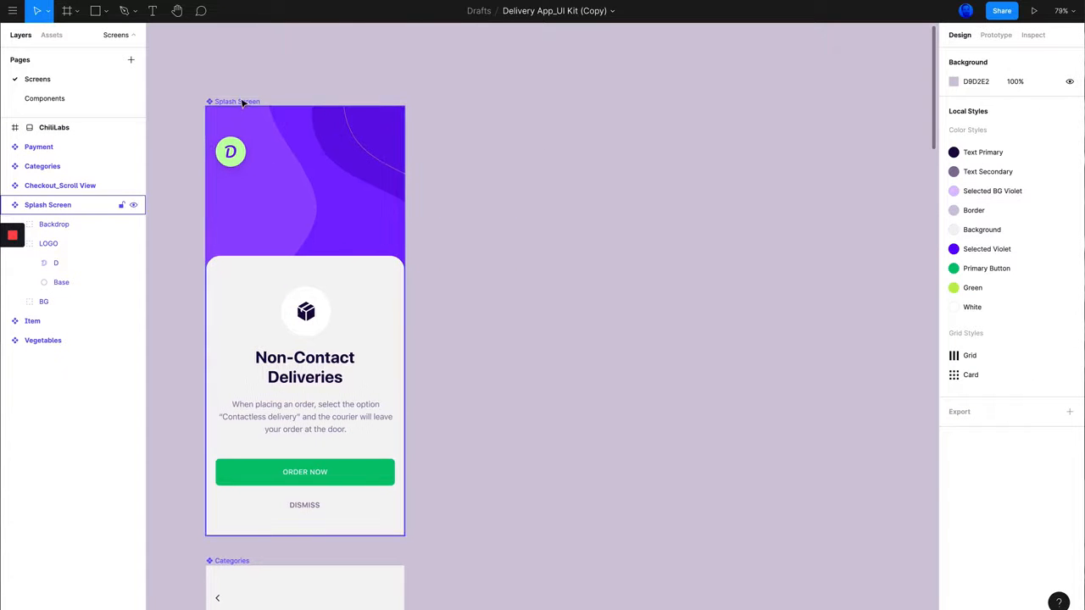
Check which device frame preset the Splash Screen uses, keeping its size as it is
{"action": "left_click", "coordinate": [243, 103]}
{"action": "scroll", "coordinate": [542, 168], "scroll_direction": "left", "scroll_amount": 3}
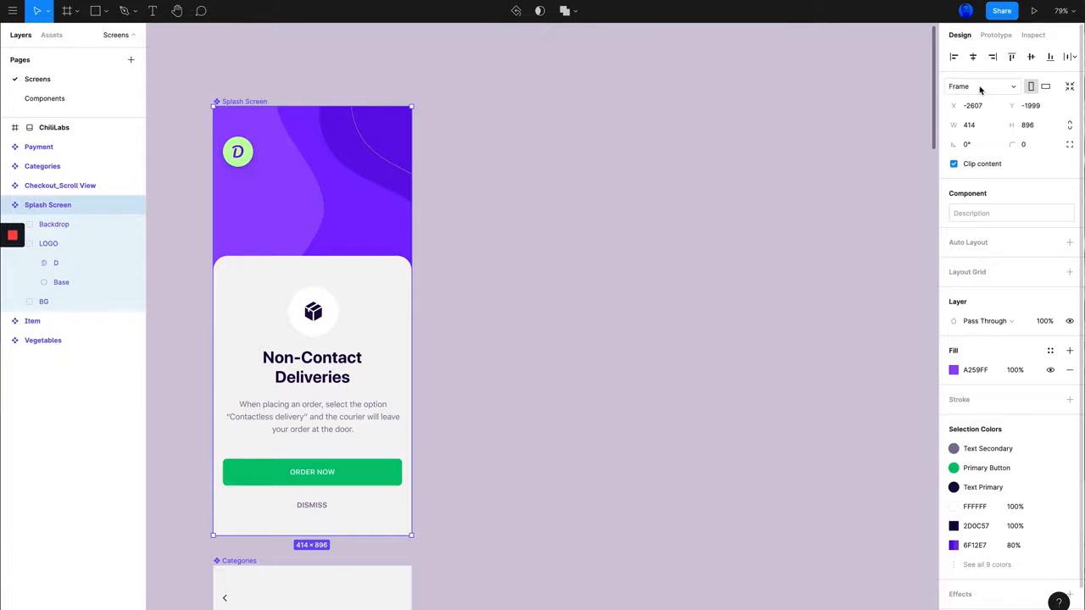
{"action": "left_click", "coordinate": [980, 88]}
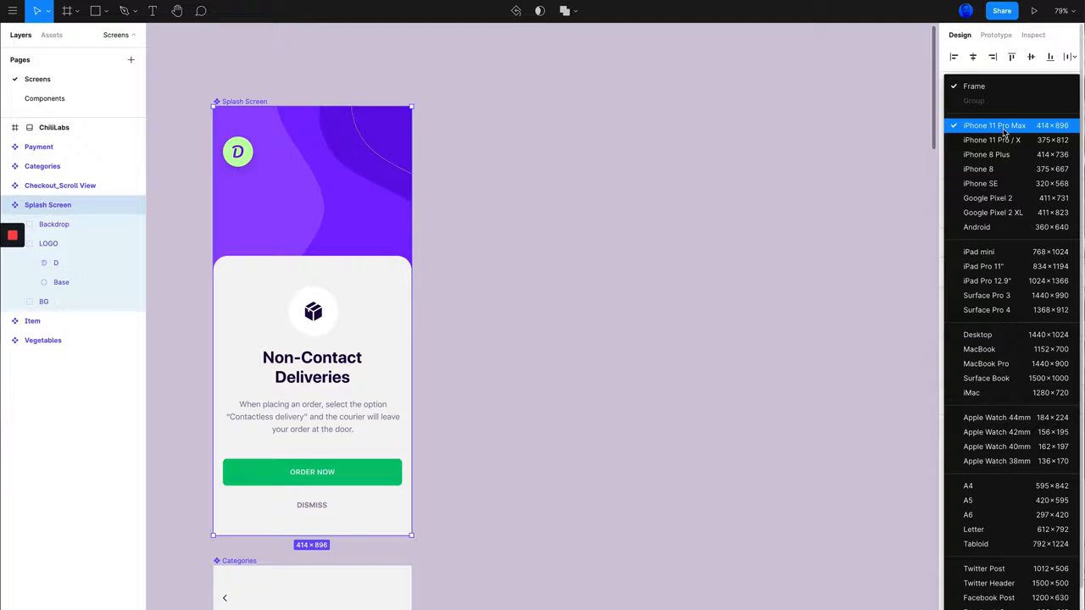
{"action": "left_click", "coordinate": [673, 178]}
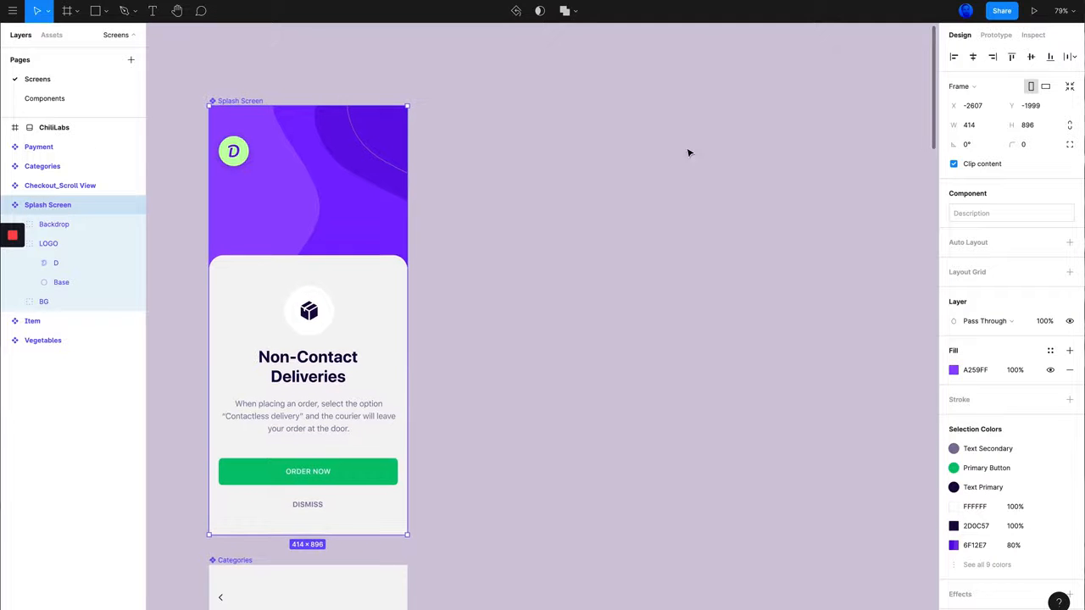
{"action": "left_click", "coordinate": [689, 153]}
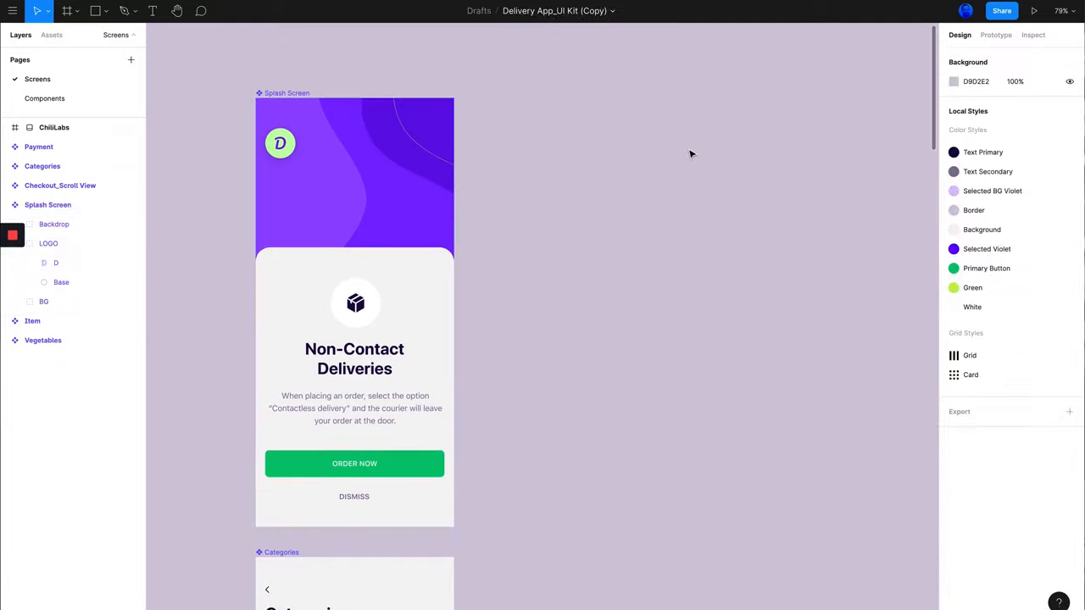
Add an iPhone 11 Pro Max frame (414 × 896) beside the Splash Screen, with its top edge aligned to that screen's
{"action": "scroll", "coordinate": [691, 154], "scroll_direction": "right", "scroll_amount": 2}
{"action": "scroll", "coordinate": [689, 153], "scroll_direction": "left", "scroll_amount": 1}
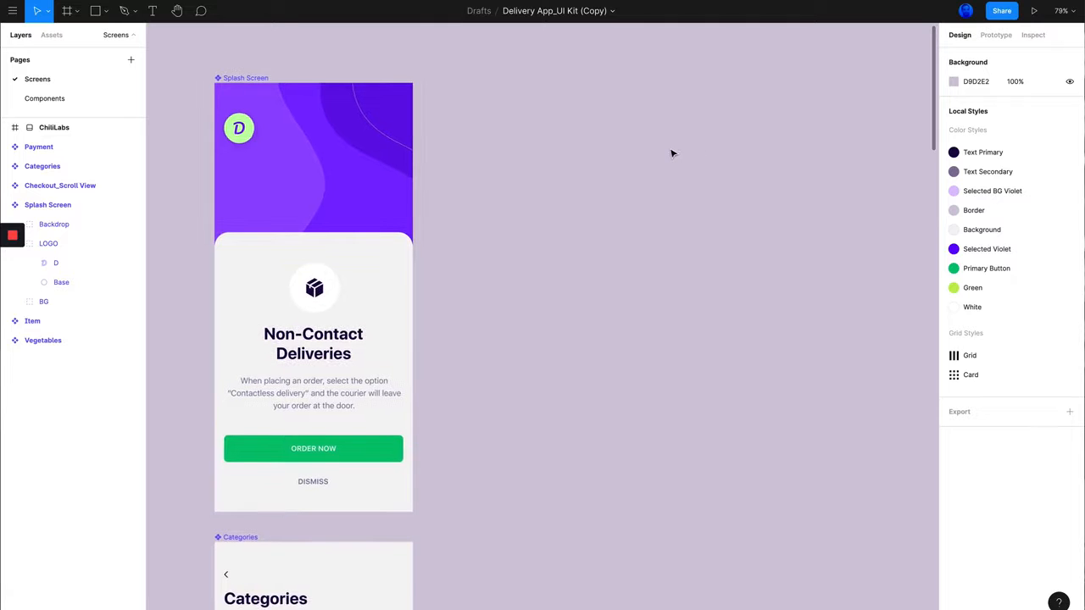
{"action": "key", "text": "f"}
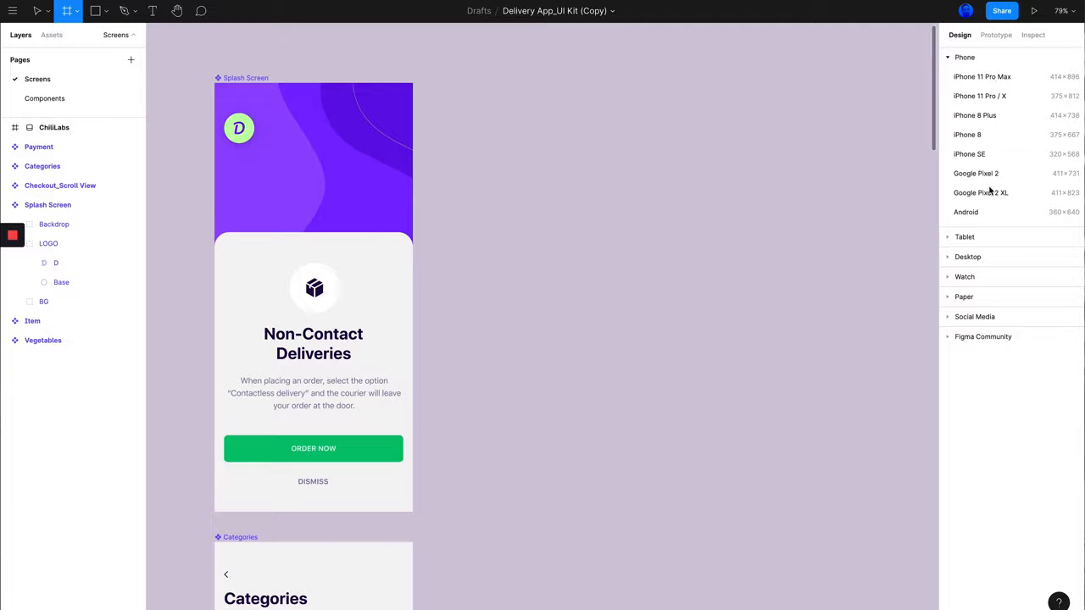
{"action": "left_click", "coordinate": [983, 77]}
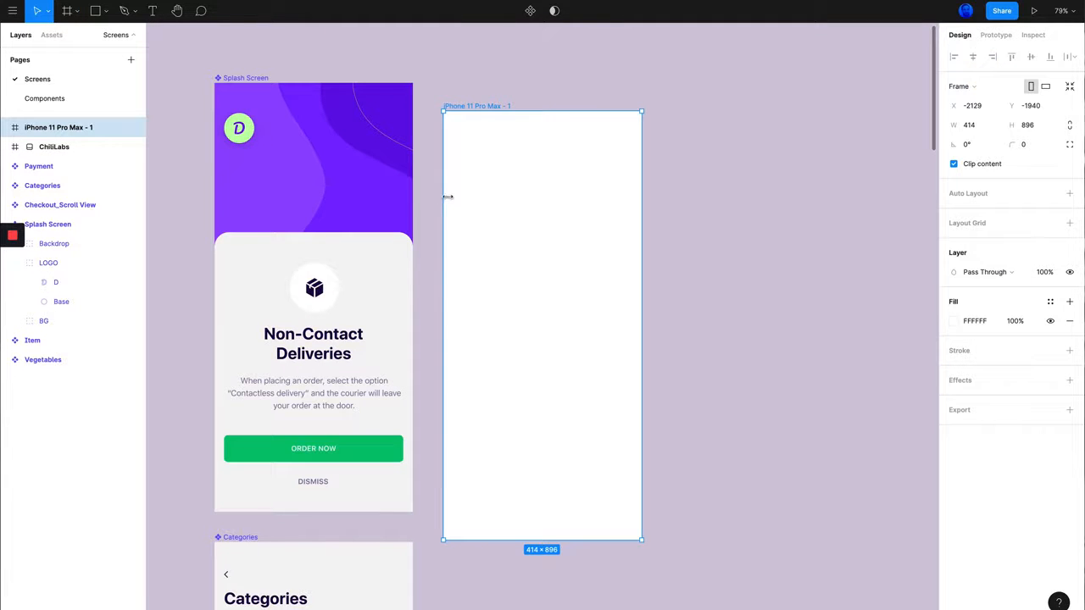
{"action": "left_click", "coordinate": [696, 169]}
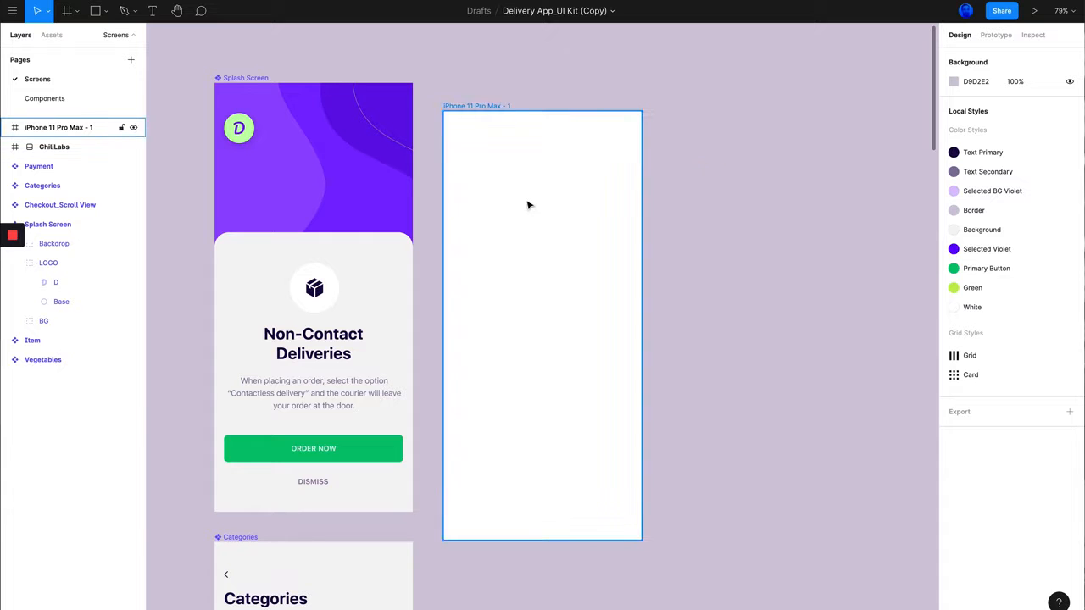
{"action": "left_click_drag", "start_coordinate": [542, 208], "coordinate": [559, 179]}
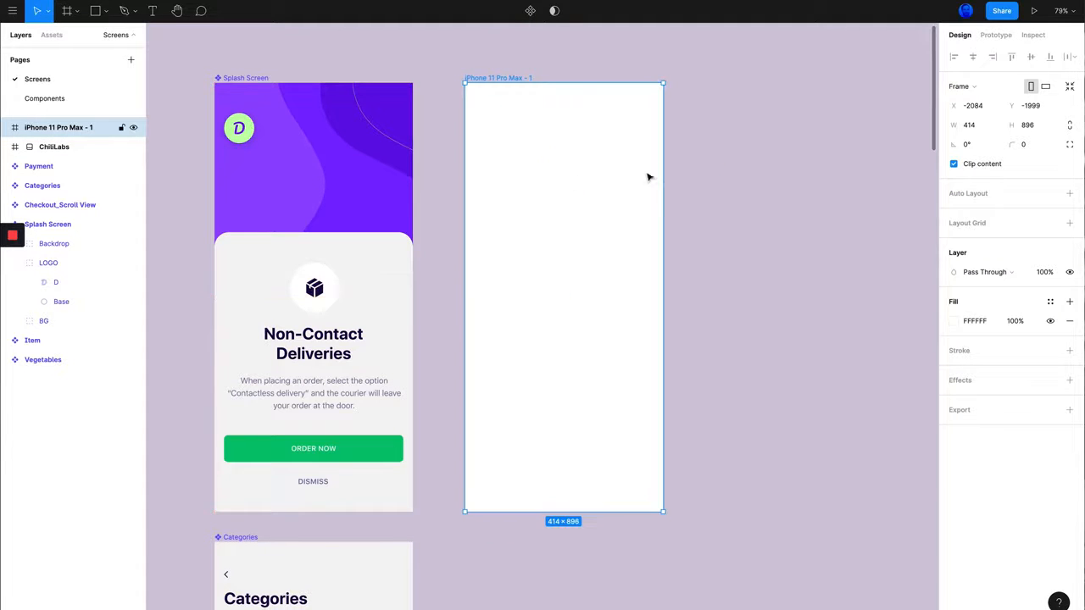
{"action": "left_click", "coordinate": [703, 167]}
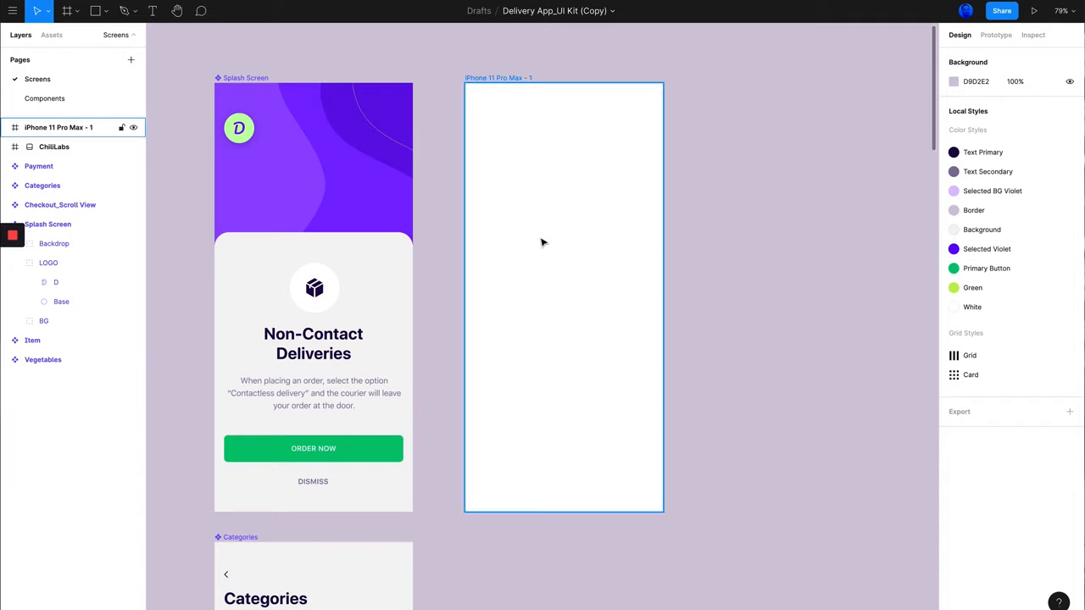
Draw a rectangle of 414 × 655 across the full width of the new frame, flush with its top and side edges
{"action": "left_click", "coordinate": [492, 83]}
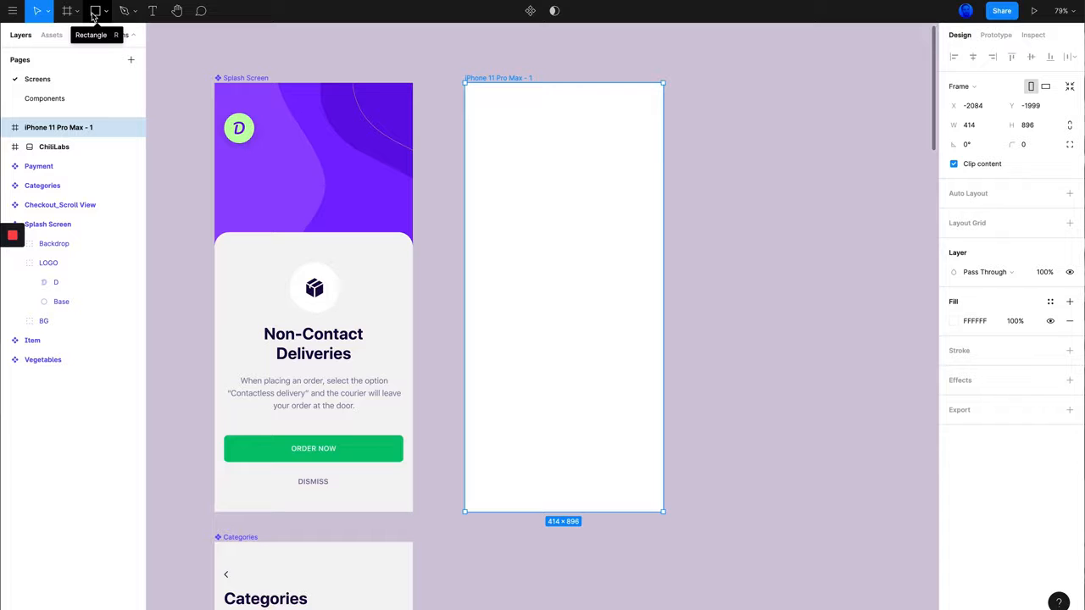
{"action": "key", "text": "r"}
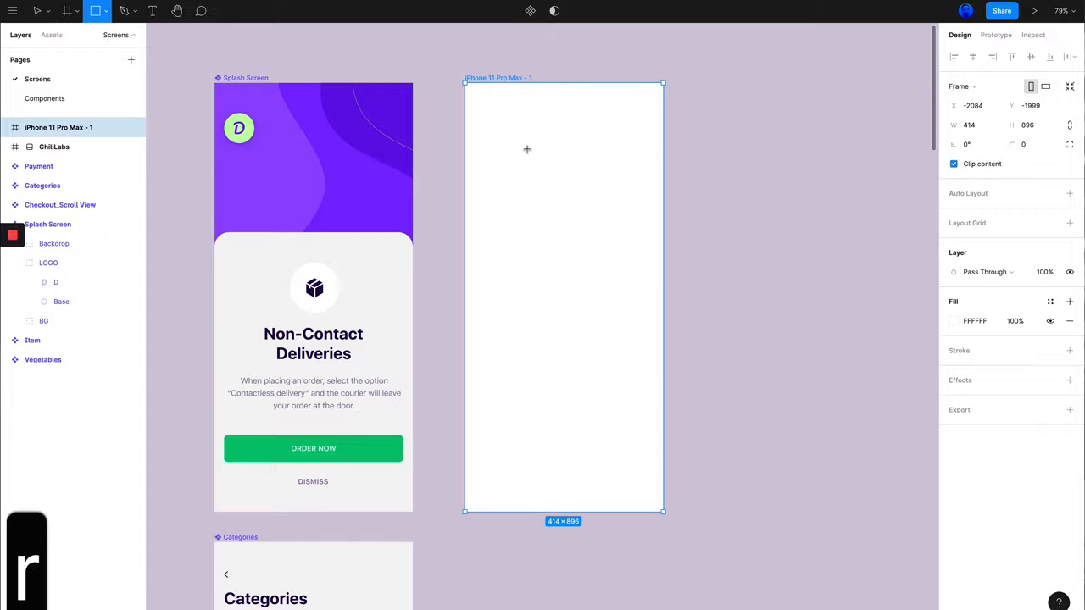
{"action": "left_click_drag", "start_coordinate": [471, 87], "coordinate": [661, 402]}
{"action": "left_click_drag", "start_coordinate": [471, 257], "coordinate": [467, 258]}
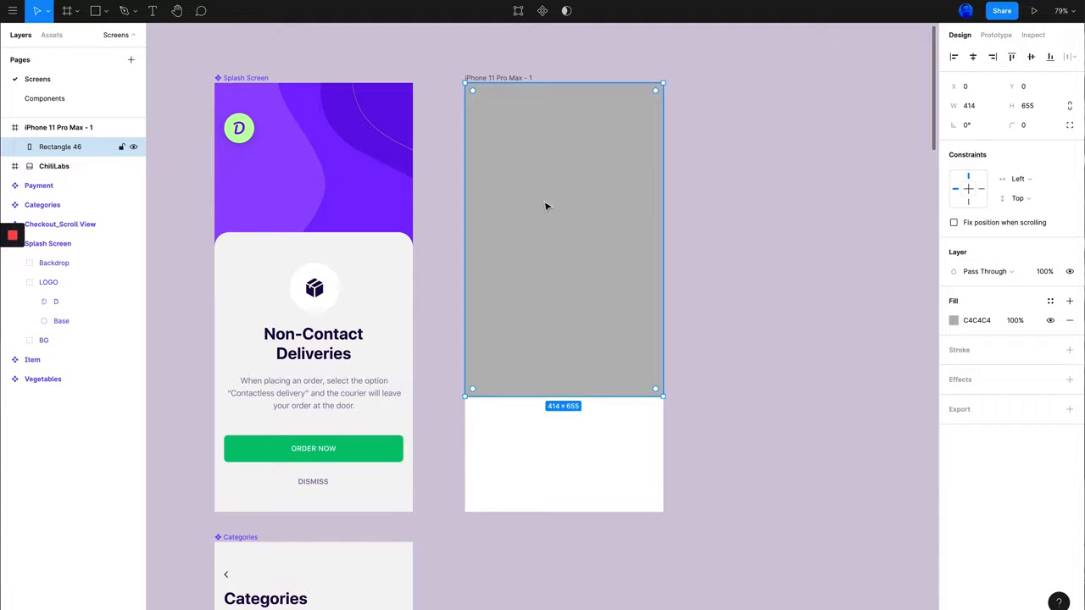
{"action": "left_click", "coordinate": [706, 241]}
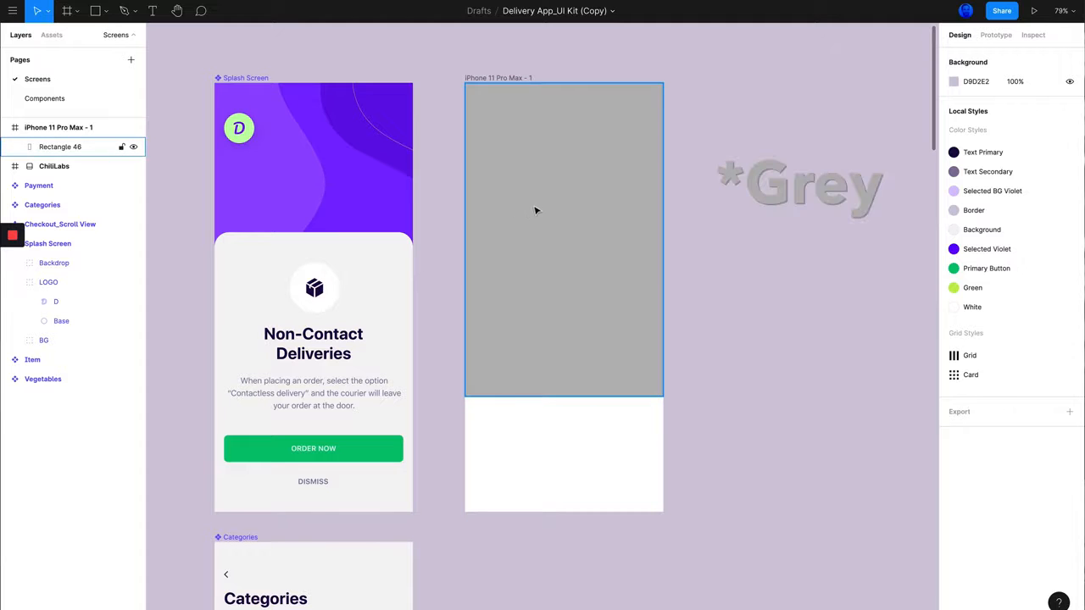
Fill the upper rectangle with the purple 8C33FF sampled from the Splash Screen's background
{"action": "left_click", "coordinate": [553, 187]}
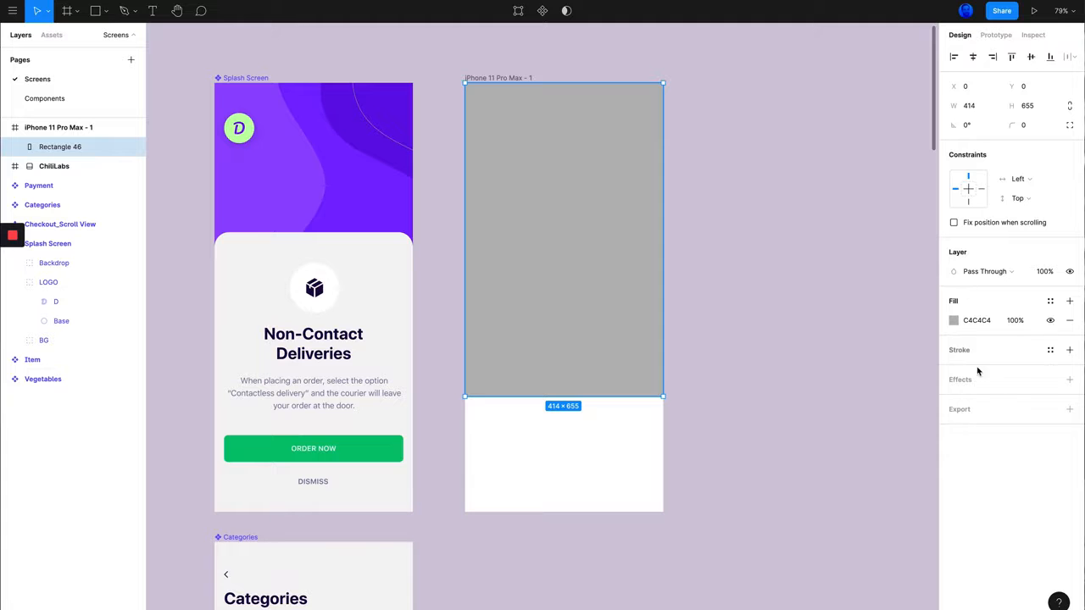
{"action": "left_click", "coordinate": [953, 320]}
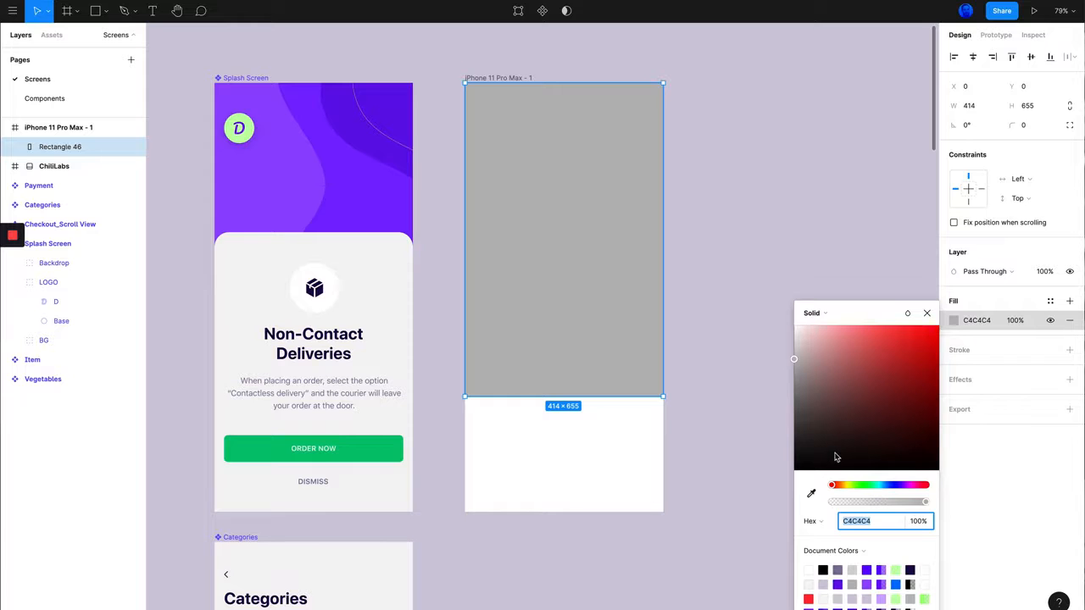
{"action": "left_click_drag", "start_coordinate": [864, 482], "coordinate": [888, 486]}
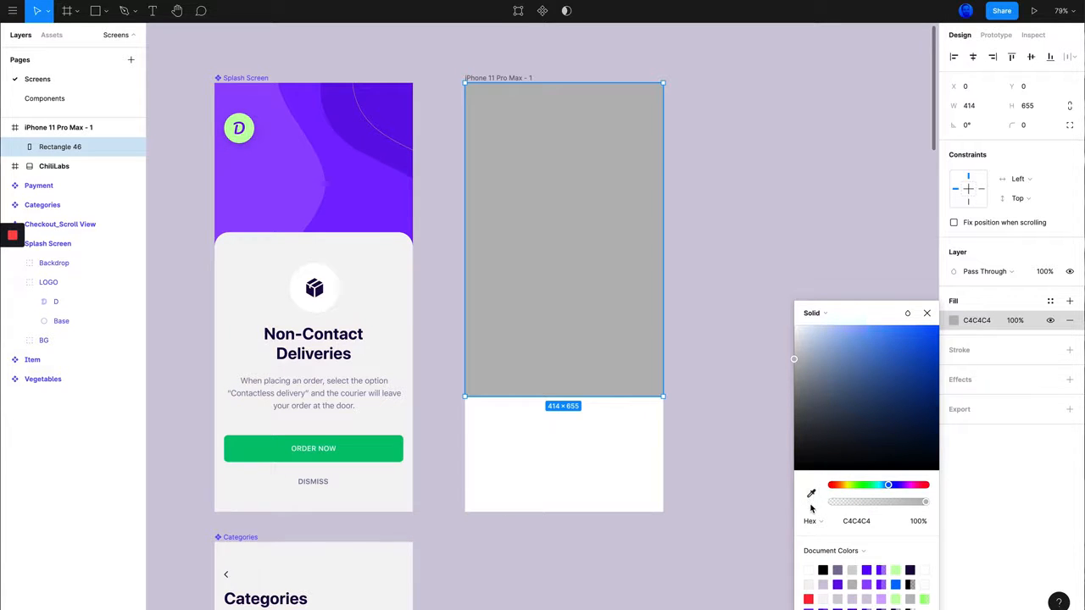
{"action": "left_click", "coordinate": [812, 496]}
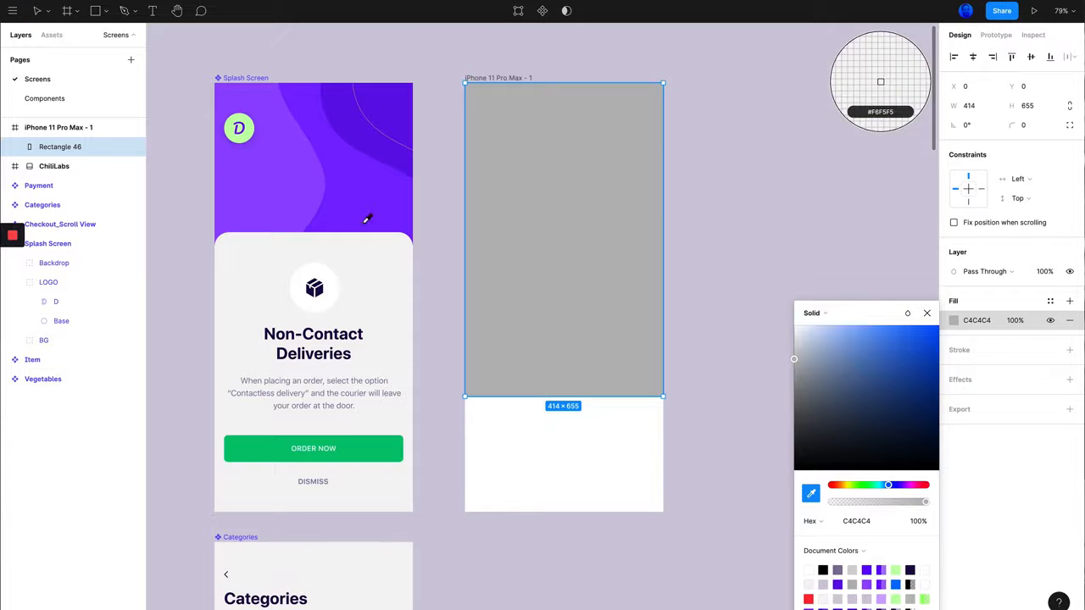
{"action": "left_click", "coordinate": [356, 190]}
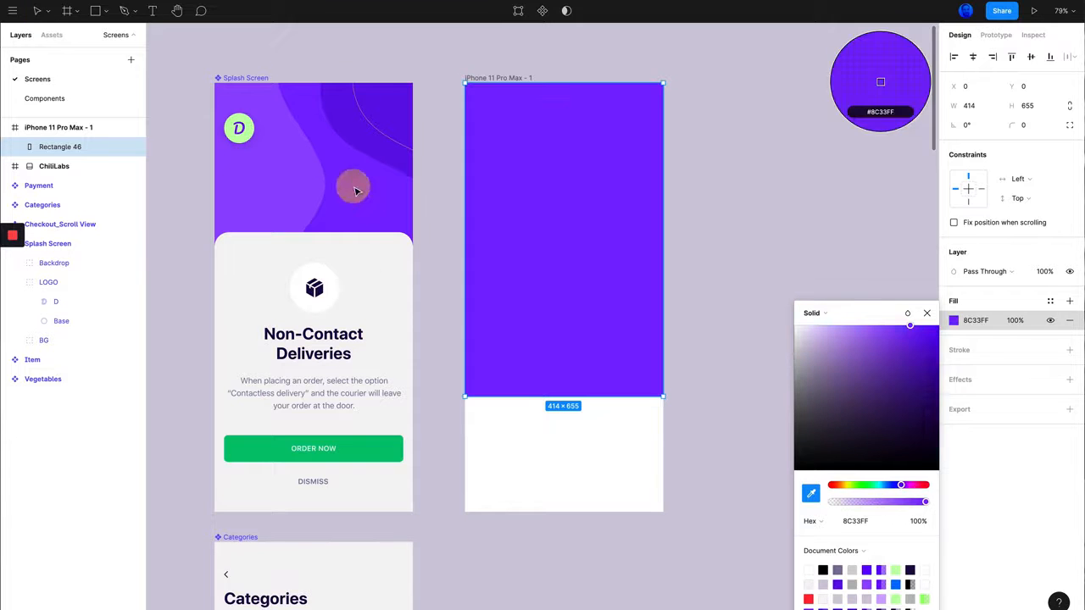
{"action": "left_click", "coordinate": [695, 262]}
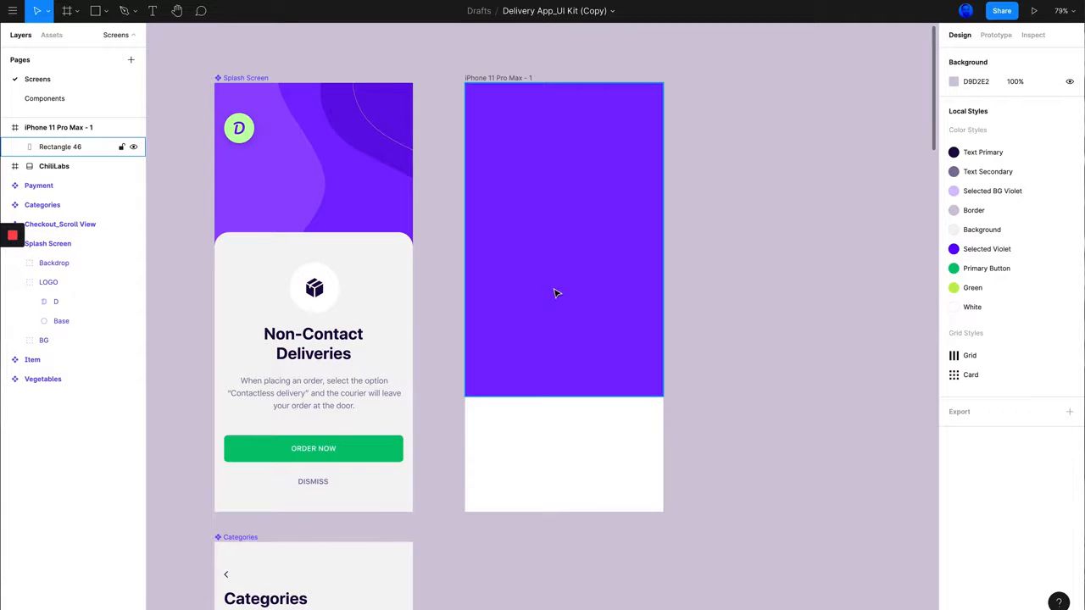
Draw a second full-width rectangle over the lower part of the frame, 414 × 583, with its top edge at Y 313
{"action": "key", "text": "r"}
{"action": "mouse_move", "coordinate": [469, 228]}
{"action": "left_mouse_down"}
{"action": "mouse_move", "coordinate": [557, 315]}
{"action": "mouse_move", "coordinate": [679, 484]}
{"action": "mouse_move", "coordinate": [664, 509]}
{"action": "left_mouse_up"}
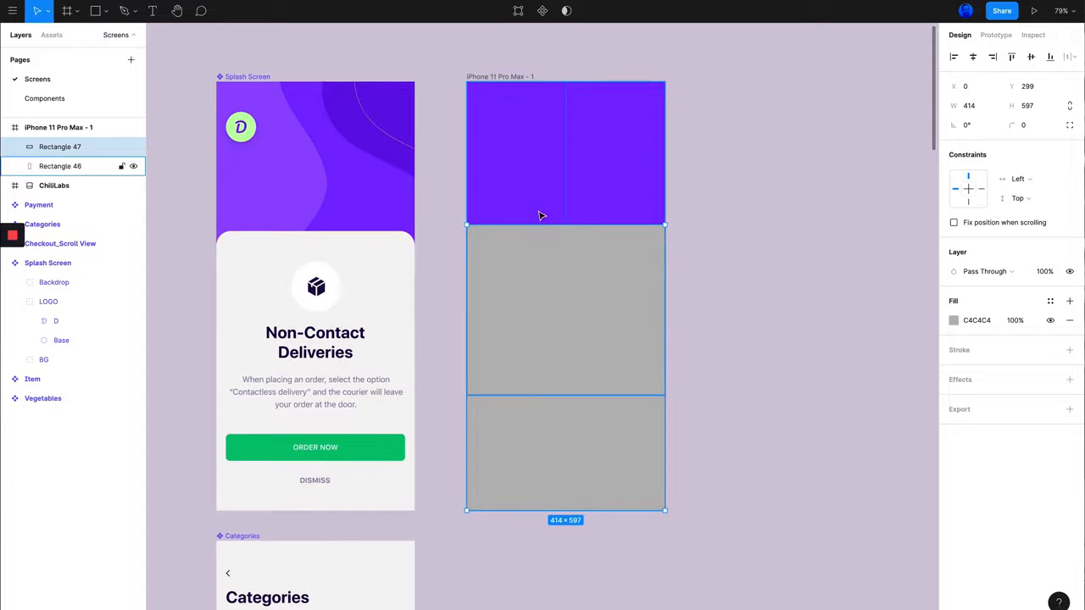
{"action": "left_click_drag", "start_coordinate": [540, 225], "coordinate": [540, 232]}
{"action": "scroll", "coordinate": [785, 276], "scroll_direction": "right", "scroll_amount": 1}
{"action": "left_click", "coordinate": [825, 377]}
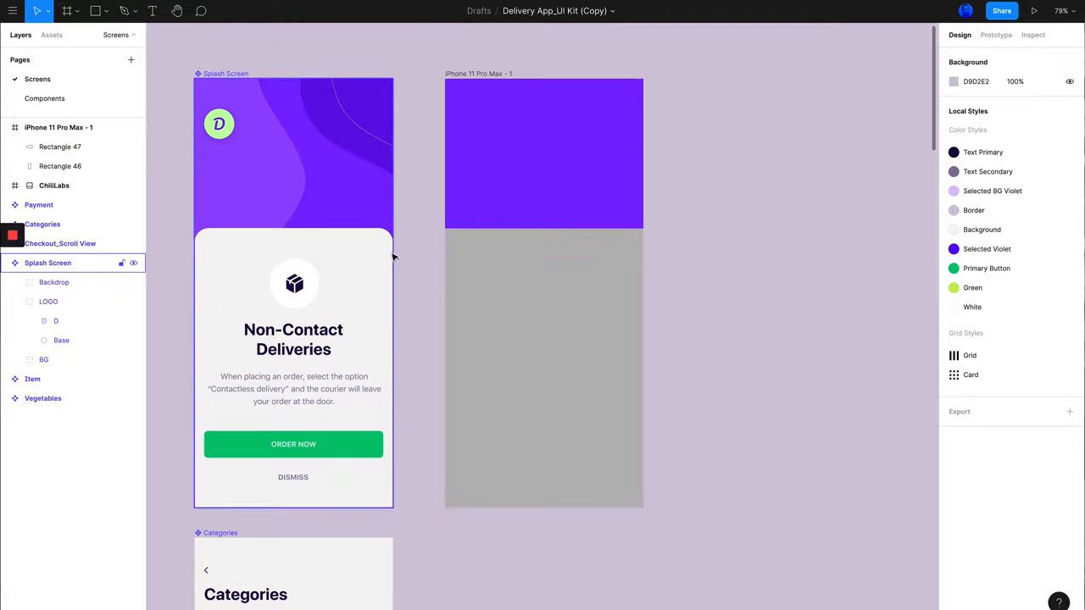
Fill the lower rectangle with the light grey F6F5F5 sampled from the Splash Screen's card
{"action": "left_click", "coordinate": [483, 286]}
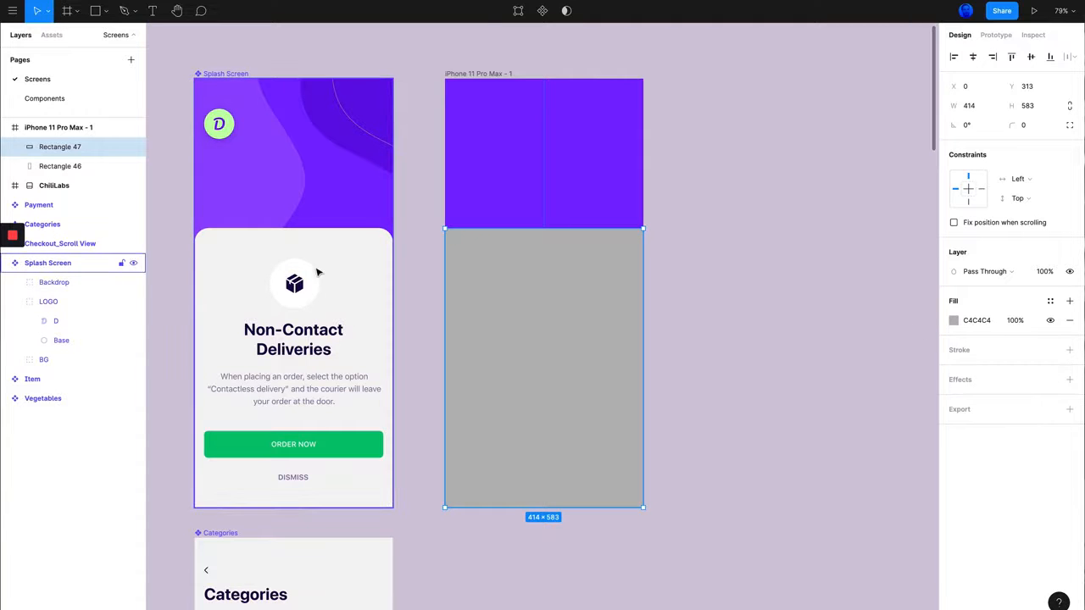
{"action": "left_click", "coordinate": [953, 321]}
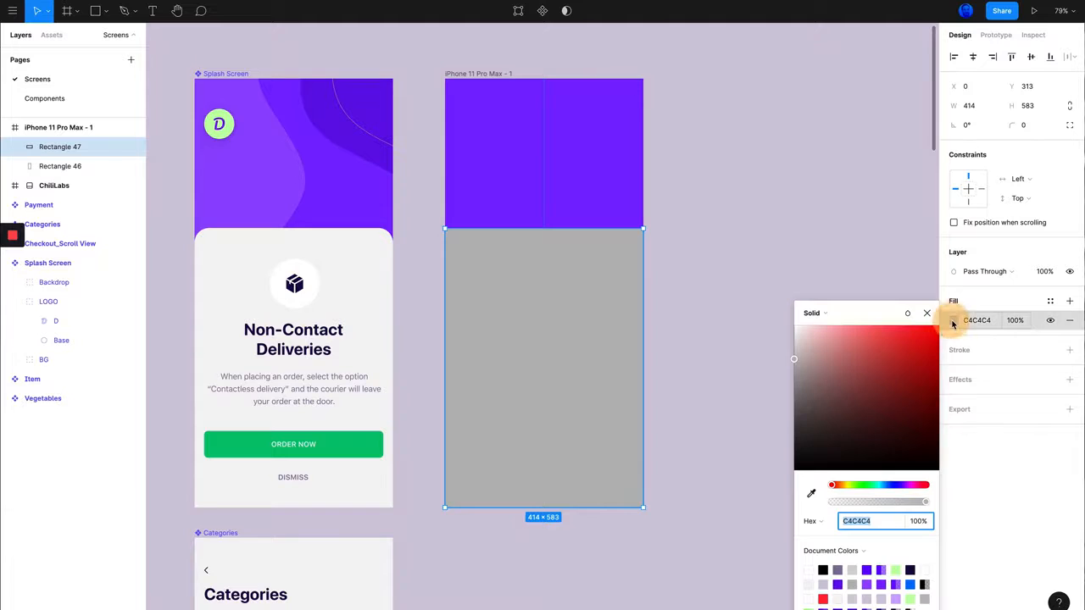
{"action": "left_click", "coordinate": [811, 493]}
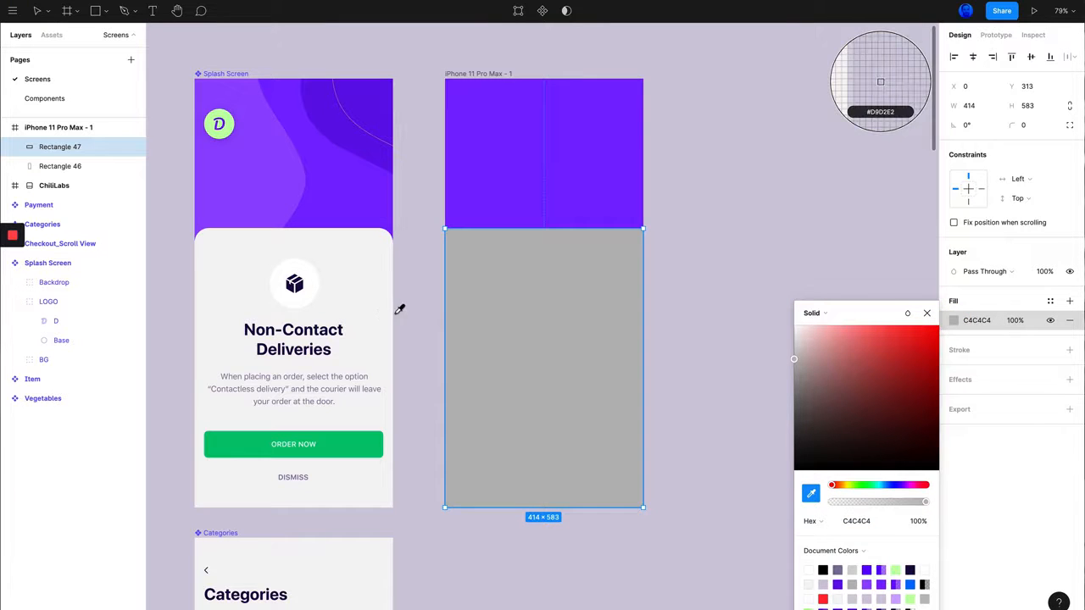
{"action": "left_click", "coordinate": [356, 285]}
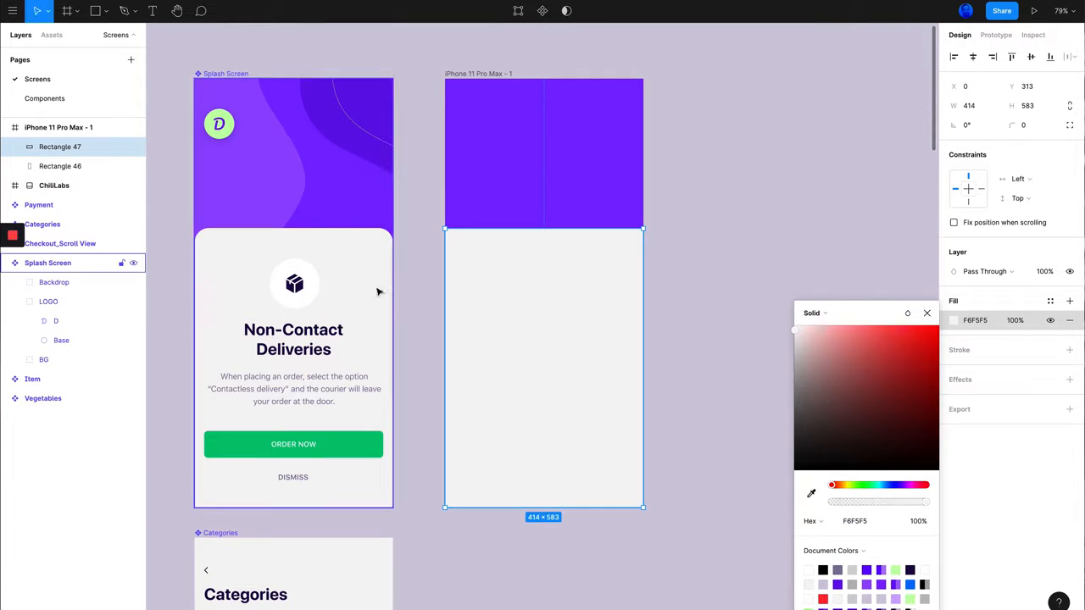
{"action": "left_click", "coordinate": [675, 310]}
{"action": "left_click", "coordinate": [679, 311]}
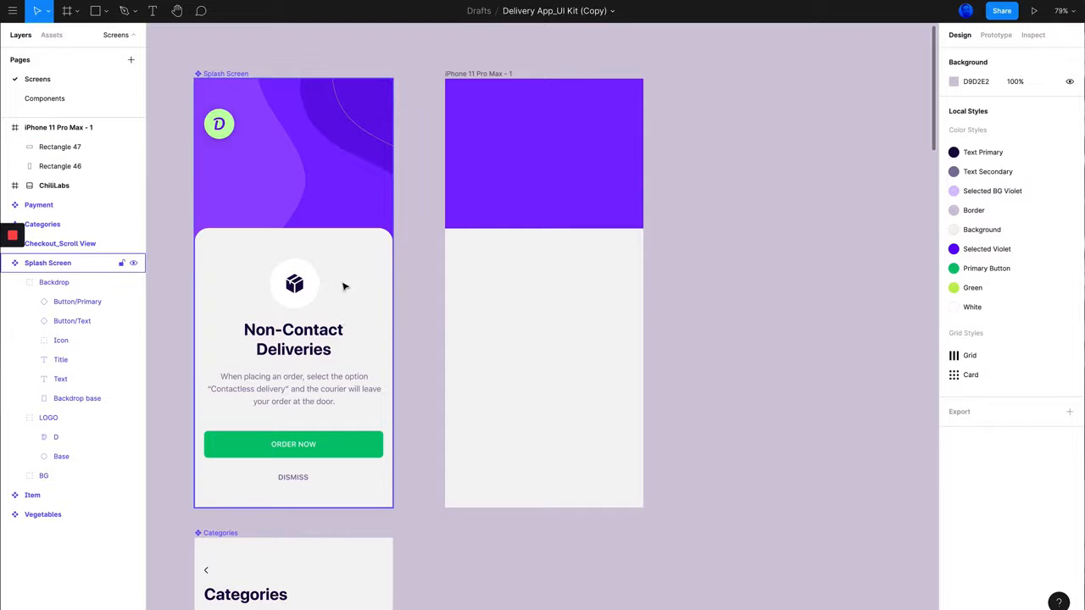
Select the light grey lower rectangle in the new frame
{"action": "scroll", "coordinate": [436, 286], "scroll_direction": "left", "scroll_amount": 3}
{"action": "scroll", "coordinate": [458, 293], "scroll_direction": "left", "scroll_amount": 1}
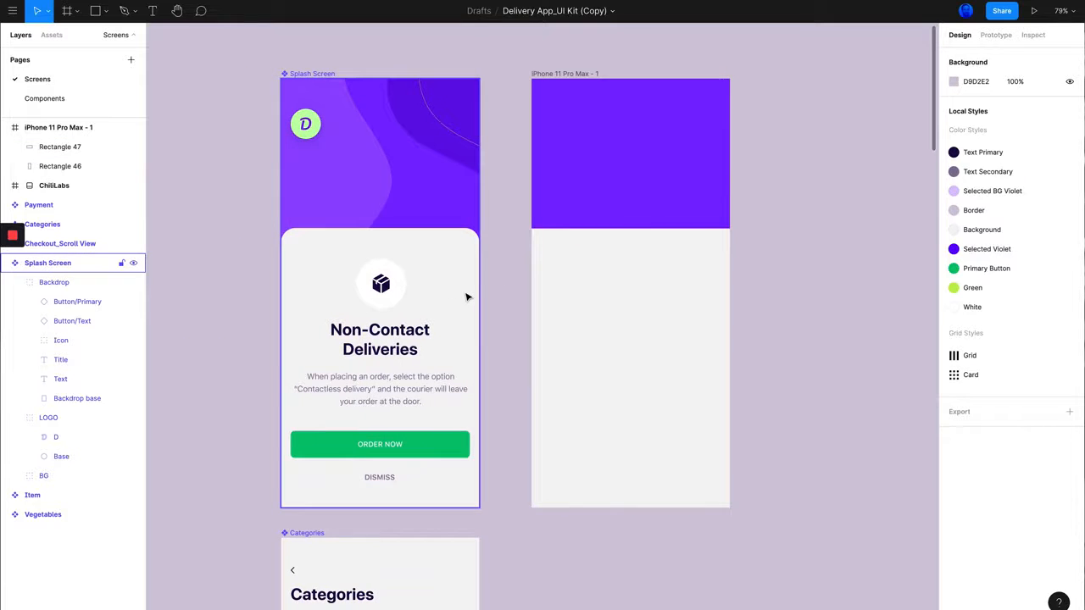
{"action": "scroll", "coordinate": [471, 295], "scroll_direction": "up", "scroll_amount": 3}
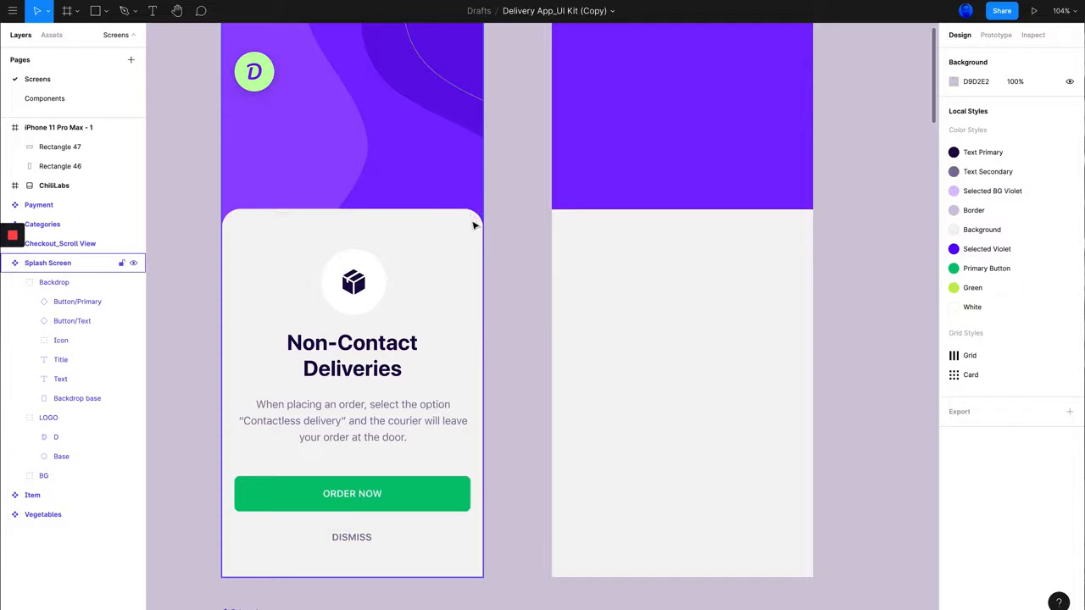
{"action": "left_click", "coordinate": [608, 291]}
{"action": "scroll", "coordinate": [610, 294], "scroll_direction": "right", "scroll_amount": 2}
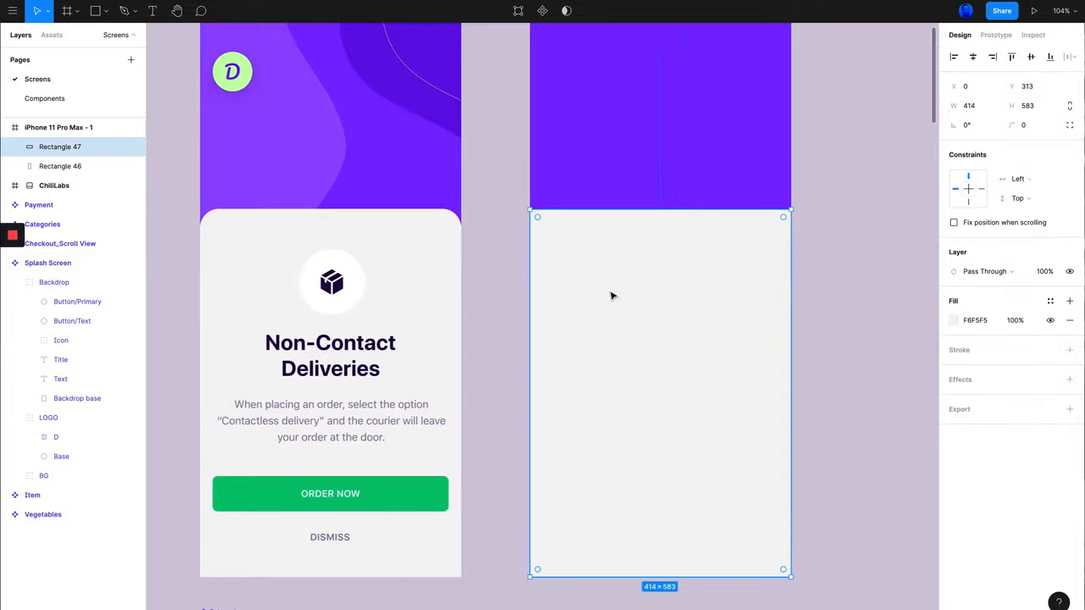
{"action": "scroll", "coordinate": [610, 295], "scroll_direction": "up", "scroll_amount": 1}
{"action": "scroll", "coordinate": [610, 296], "scroll_direction": "left", "scroll_amount": 1}
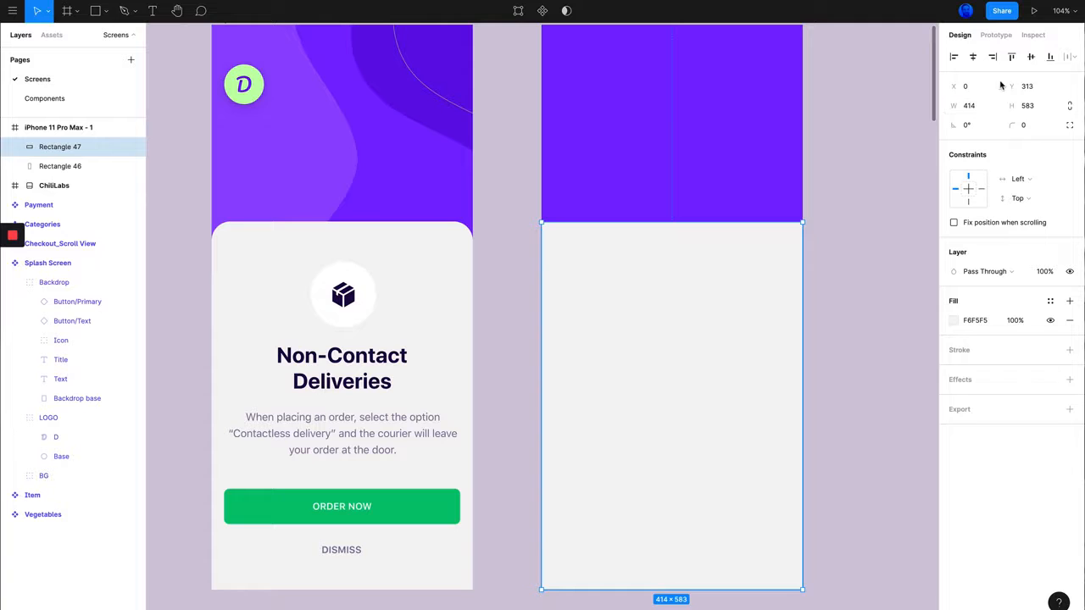
Try out changes to the lower rectangle's X, Y, width and height values, undoing each one
{"action": "mouse_move", "coordinate": [952, 87]}
{"action": "left_mouse_down"}
{"action": "mouse_move", "coordinate": [983, 88]}
{"action": "mouse_move", "coordinate": [847, 100]}
{"action": "mouse_move", "coordinate": [958, 89]}
{"action": "left_mouse_up"}
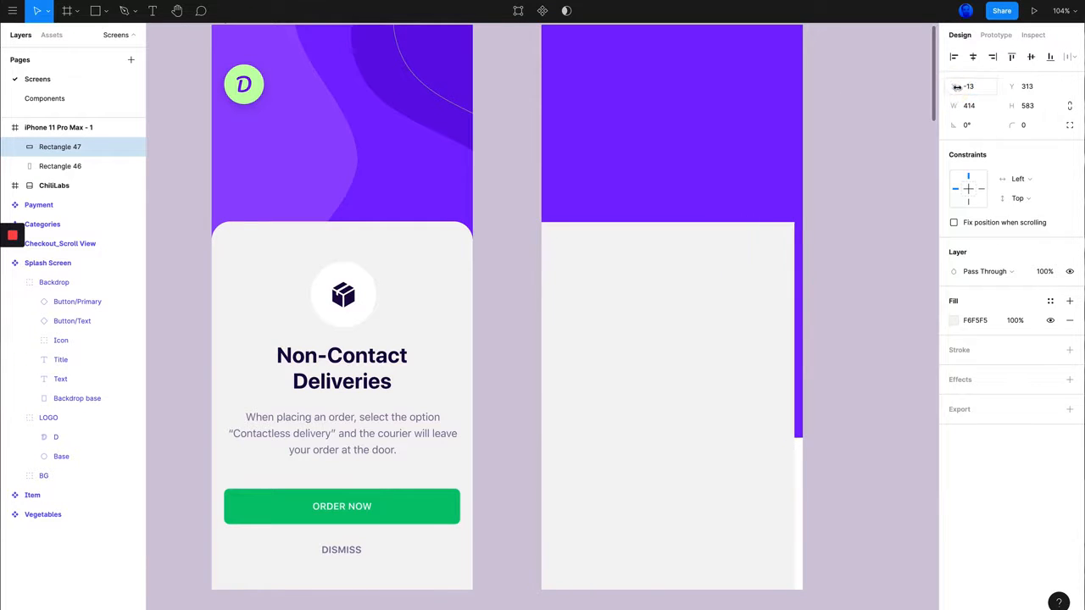
{"action": "key", "text": "super+z"}
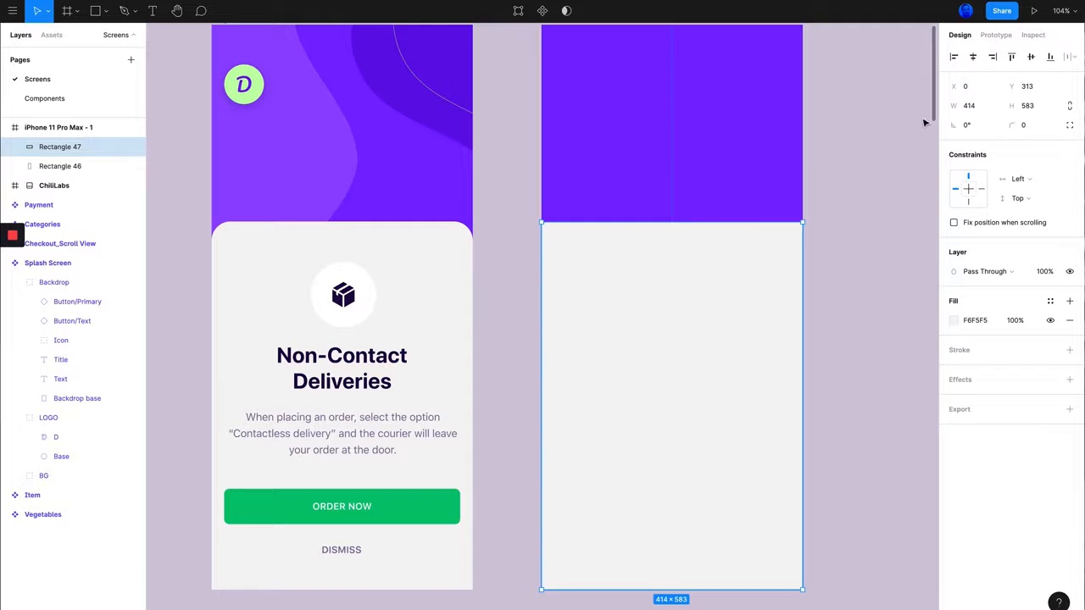
{"action": "left_click_drag", "start_coordinate": [1005, 86], "coordinate": [1022, 84]}
{"action": "key", "text": "super+z"}
{"action": "mouse_move", "coordinate": [955, 86]}
{"action": "left_mouse_down"}
{"action": "mouse_move", "coordinate": [837, 90]}
{"action": "mouse_move", "coordinate": [968, 86]}
{"action": "left_mouse_up"}
{"action": "key", "text": "super+z"}
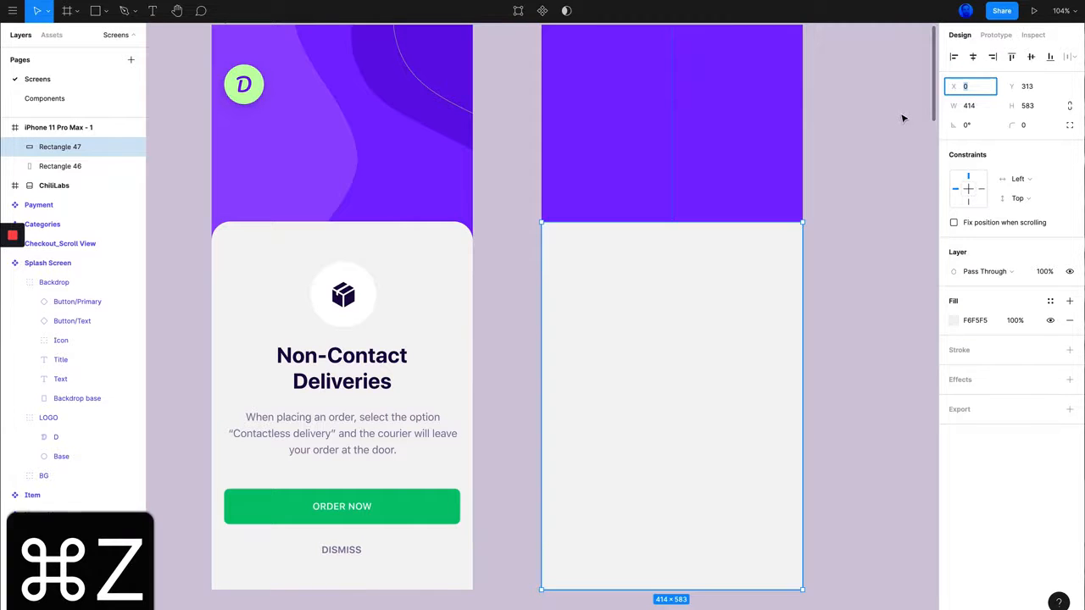
{"action": "left_click_drag", "start_coordinate": [952, 106], "coordinate": [849, 133]}
{"action": "key", "text": "super+z"}
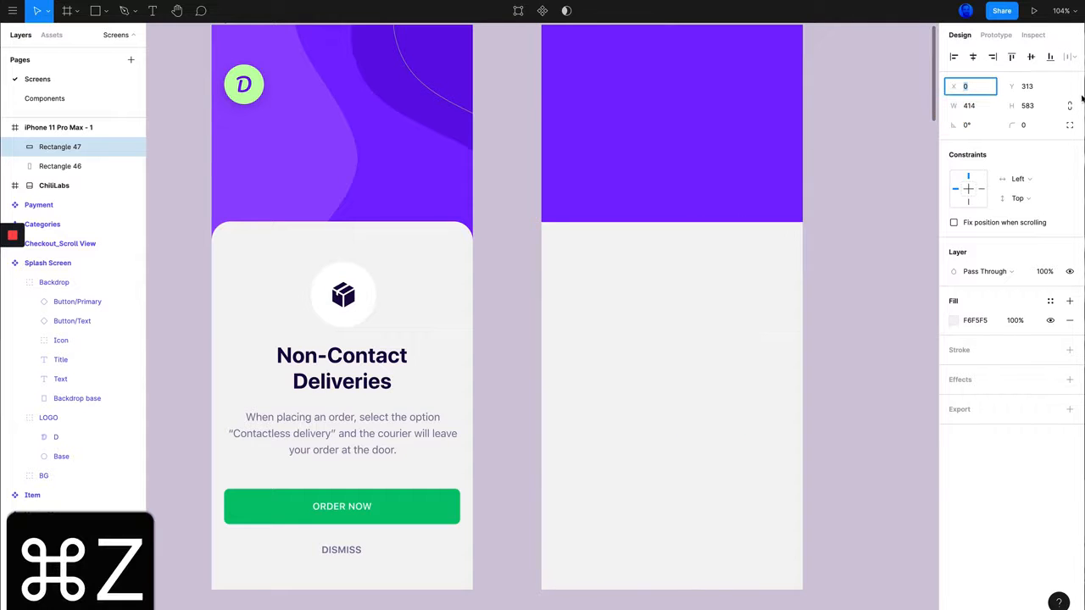
{"action": "mouse_move", "coordinate": [1013, 106]}
{"action": "left_mouse_down"}
{"action": "mouse_move", "coordinate": [1060, 106]}
{"action": "mouse_move", "coordinate": [865, 113]}
{"action": "mouse_move", "coordinate": [1012, 105]}
{"action": "left_mouse_up"}
{"action": "key", "text": "super+z"}
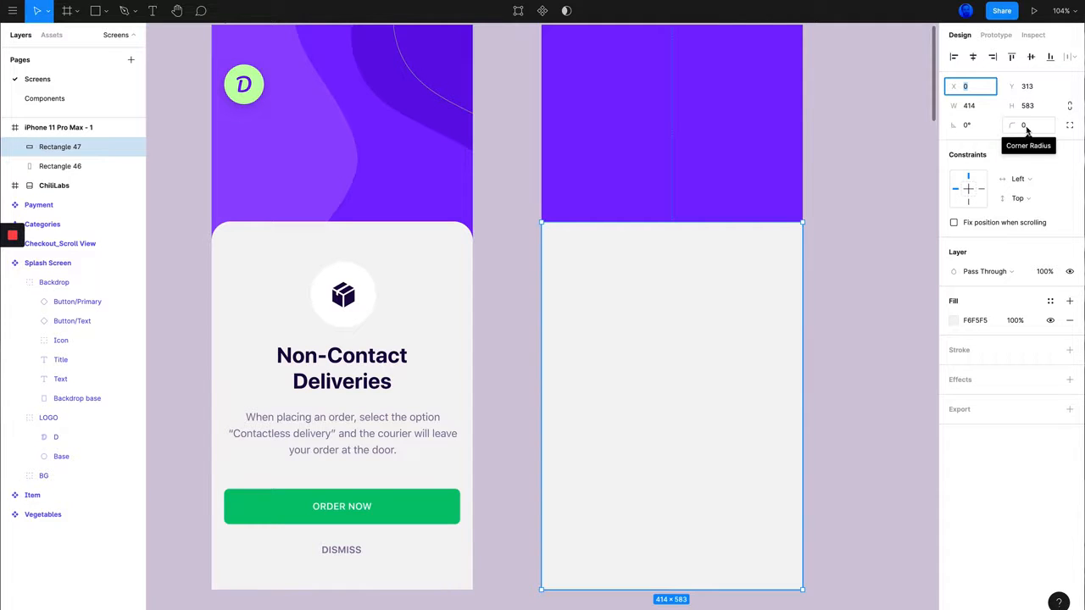
Round all corners of the lower rectangle with a radius of 35
{"action": "left_click_drag", "start_coordinate": [1011, 127], "coordinate": [1064, 129]}
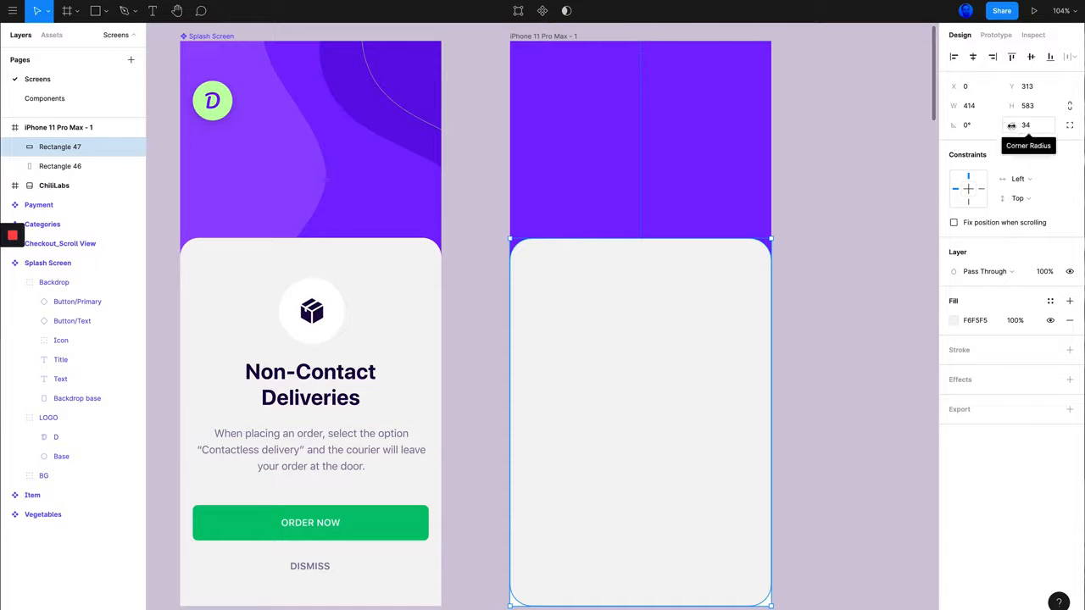
{"action": "mouse_move", "coordinate": [1014, 127]}
{"action": "left_mouse_down"}
{"action": "mouse_move", "coordinate": [1032, 127]}
{"action": "mouse_move", "coordinate": [974, 131]}
{"action": "mouse_move", "coordinate": [1023, 127]}
{"action": "left_mouse_up"}
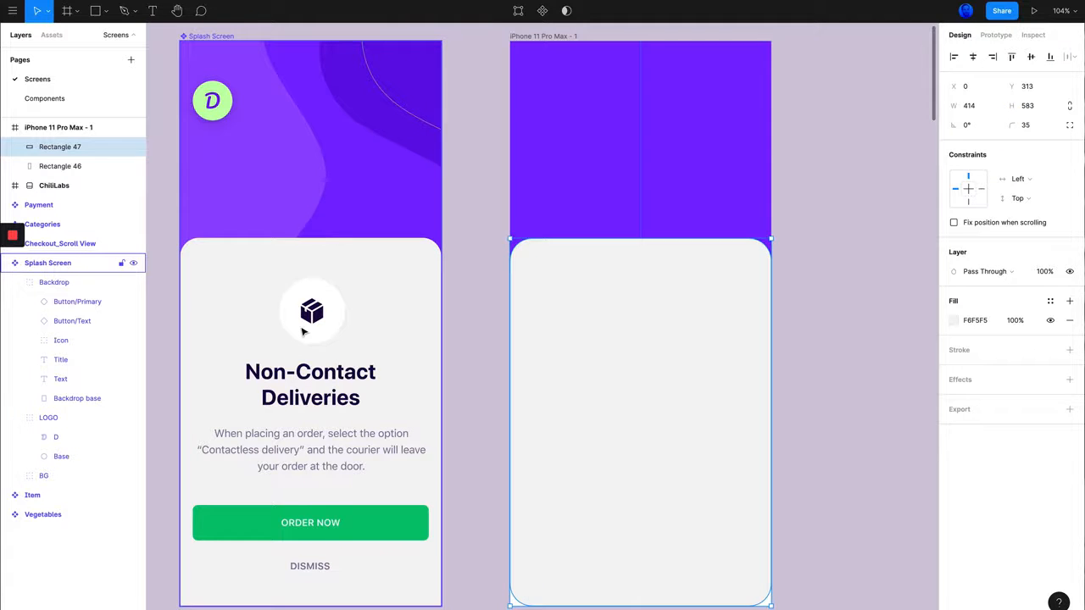
{"action": "key", "text": "Escape"}
Extend the lower rectangle's bottom edge past the end of the frame to a height of 645
{"action": "scroll", "coordinate": [290, 272], "scroll_direction": "down", "scroll_amount": 3}
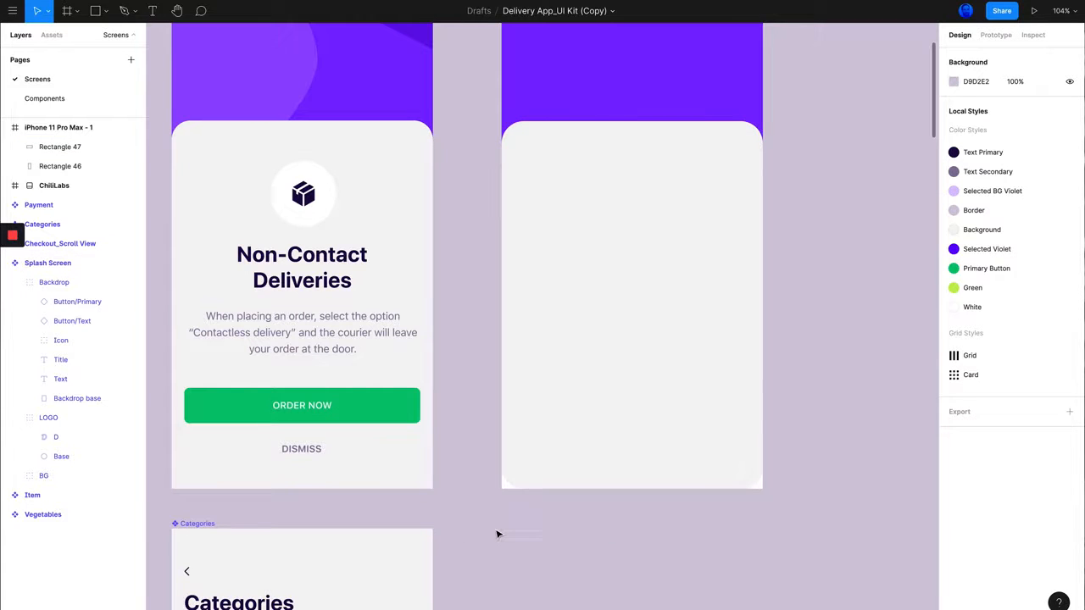
{"action": "left_click", "coordinate": [664, 356]}
{"action": "left_click_drag", "start_coordinate": [620, 488], "coordinate": [624, 513]}
{"action": "left_click", "coordinate": [818, 430]}
{"action": "scroll", "coordinate": [756, 294], "scroll_direction": "up", "scroll_amount": 2}
{"action": "scroll", "coordinate": [755, 293], "scroll_direction": "right", "scroll_amount": 1}
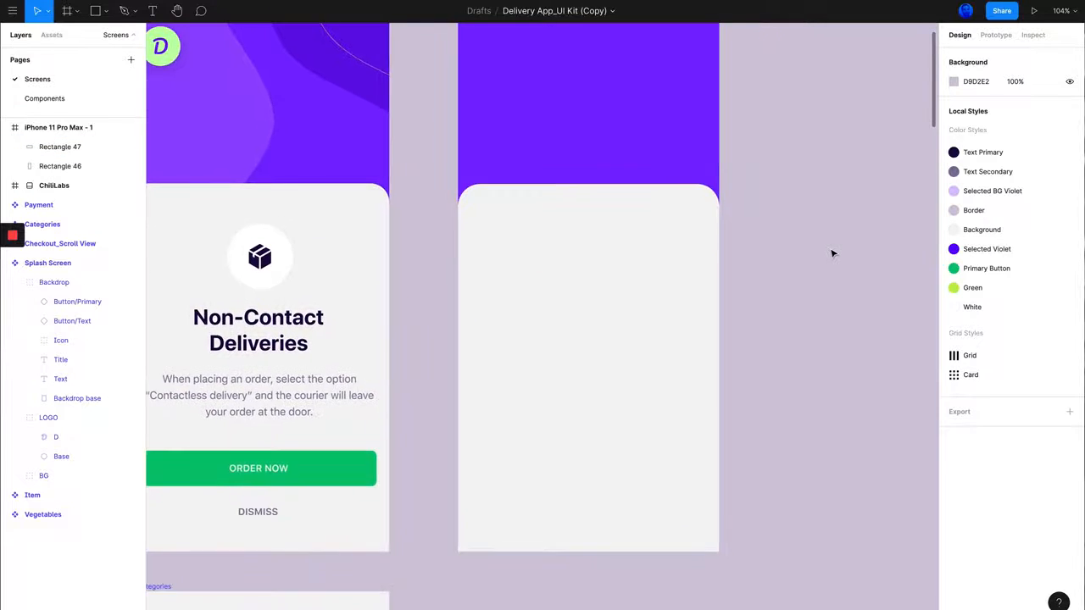
{"action": "scroll", "coordinate": [832, 254], "scroll_direction": "down", "scroll_amount": 3}
{"action": "scroll", "coordinate": [832, 252], "scroll_direction": "up", "scroll_amount": 1}
Undo the height extension of the lower rectangle
{"action": "left_click", "coordinate": [700, 376]}
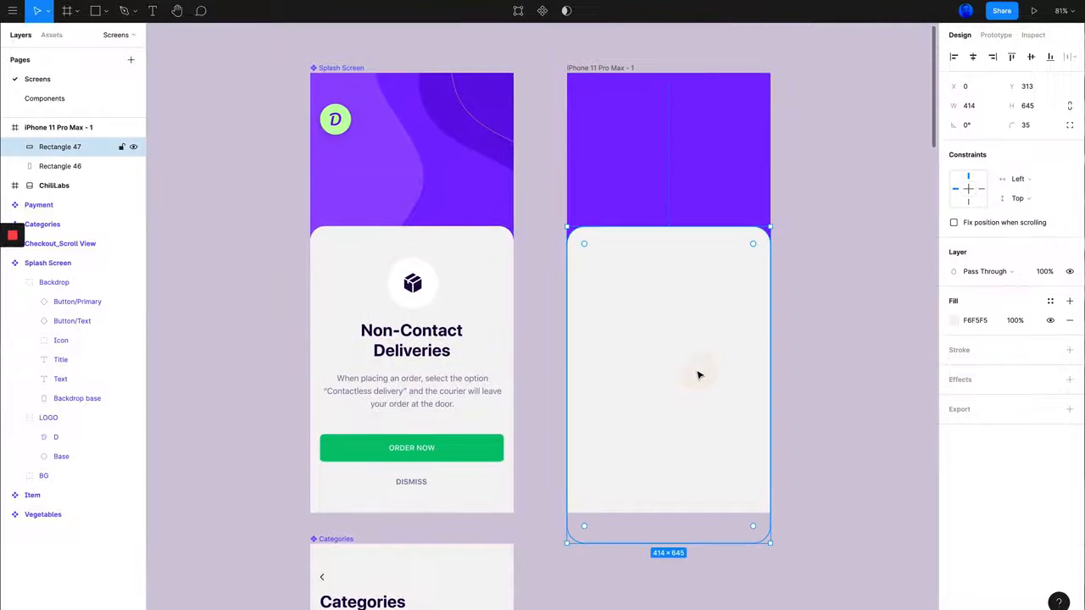
{"action": "key", "text": "super+z"}
{"action": "scroll", "coordinate": [763, 365], "scroll_direction": "right", "scroll_amount": 1}
{"action": "key", "text": "super+z"}
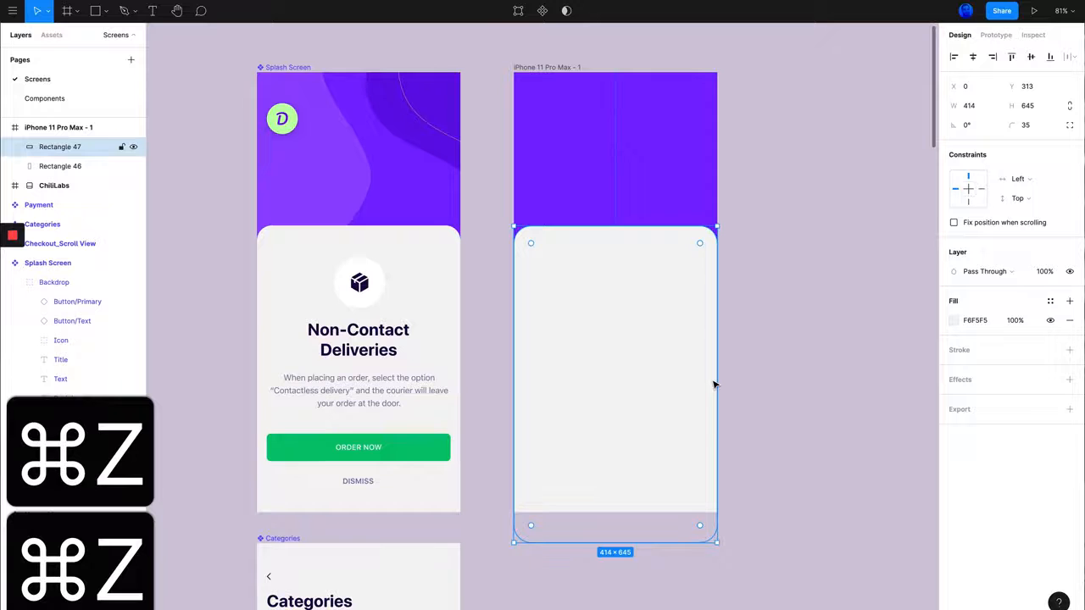
{"action": "key", "text": "super+z"}
{"action": "scroll", "coordinate": [713, 285], "scroll_direction": "down", "scroll_amount": 1}
{"action": "scroll", "coordinate": [714, 285], "scroll_direction": "left", "scroll_amount": 1}
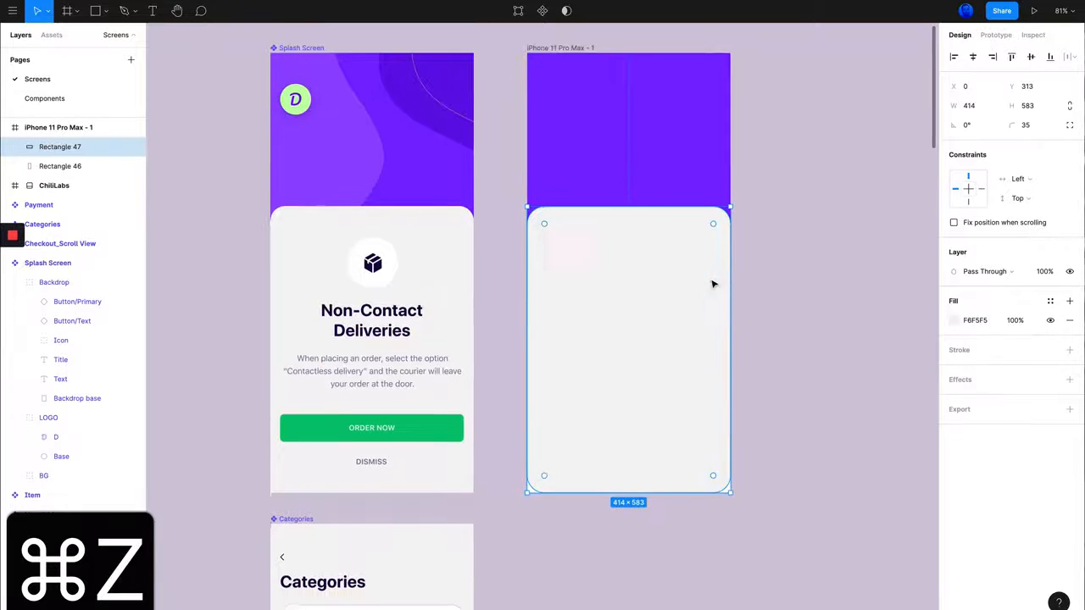
Switch the lower rectangle to independent radii for each corner
{"action": "scroll", "coordinate": [713, 285], "scroll_direction": "down", "scroll_amount": 1}
{"action": "scroll", "coordinate": [713, 285], "scroll_direction": "left", "scroll_amount": 1}
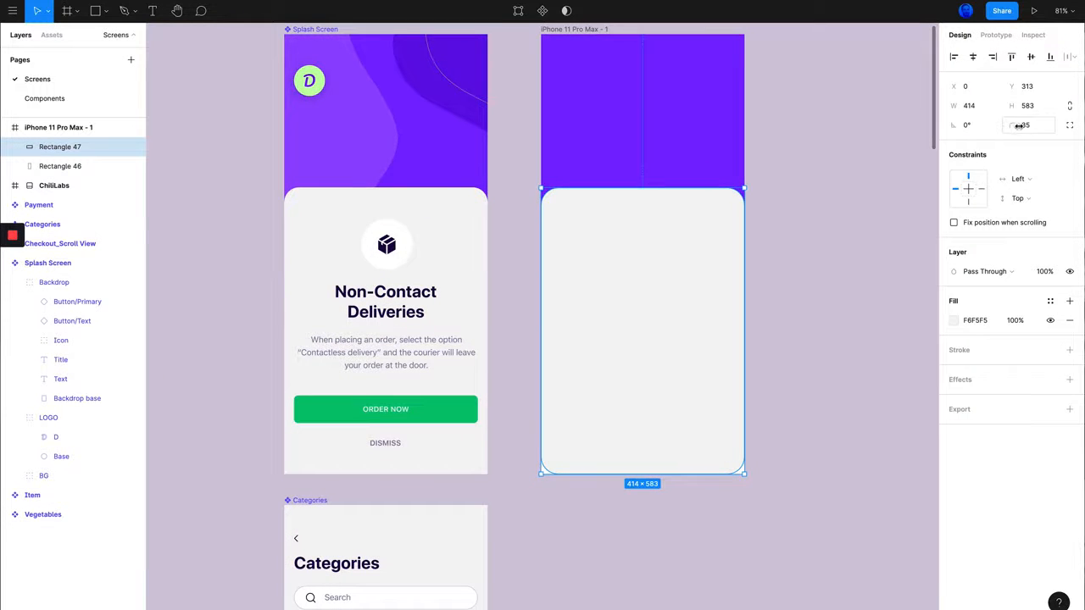
{"action": "left_click", "coordinate": [1070, 126]}
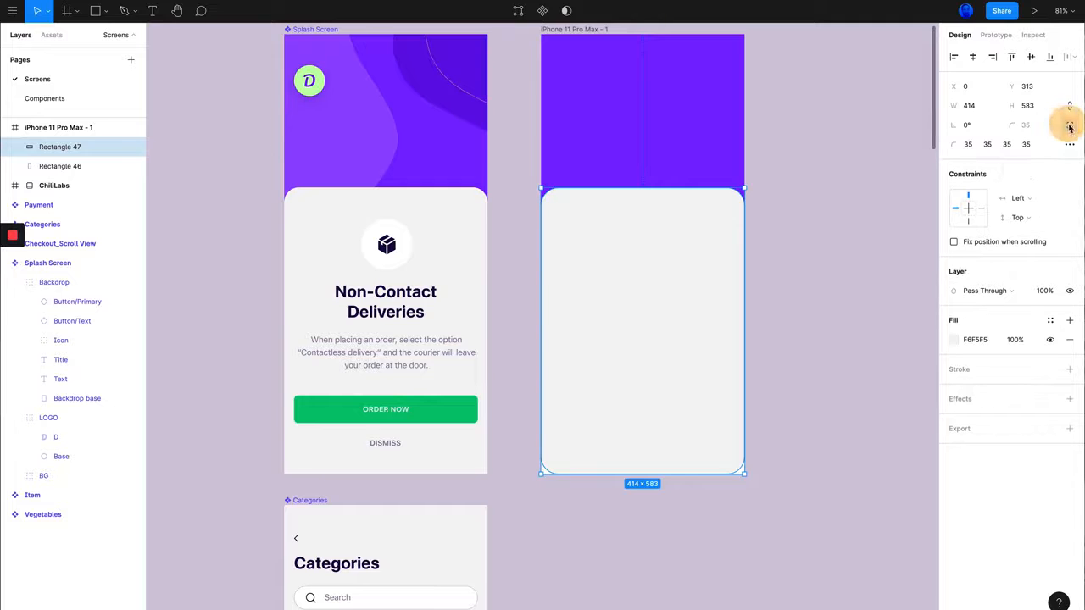
Try setting the lower rectangle's top-right corner radius to 0, and undo it
{"action": "left_click", "coordinate": [990, 147]}
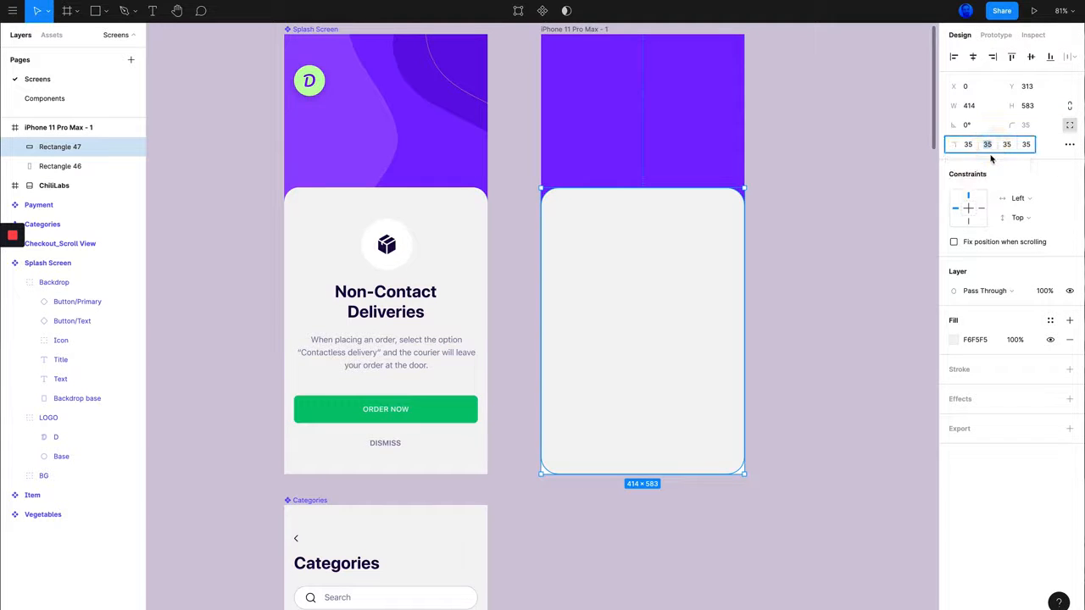
{"action": "type", "text": "0"}
{"action": "key", "text": "Return"}
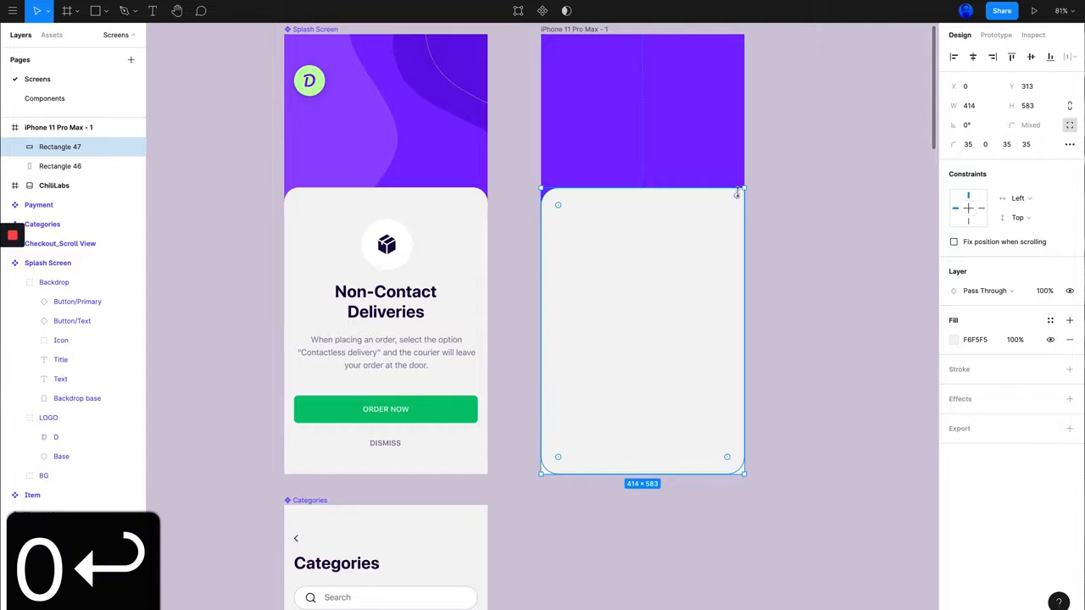
{"action": "key", "text": "super+z"}
Set the lower rectangle's bottom-right and bottom-left corner radii to 0
{"action": "left_click", "coordinate": [1006, 146]}
{"action": "type", "text": "0"}
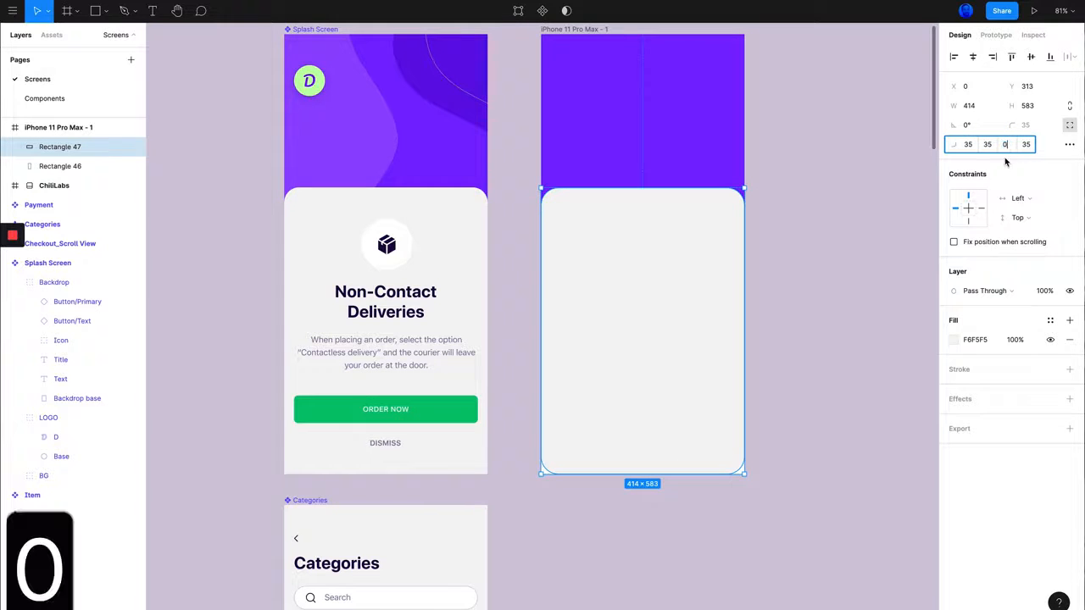
{"action": "left_click", "coordinate": [799, 242]}
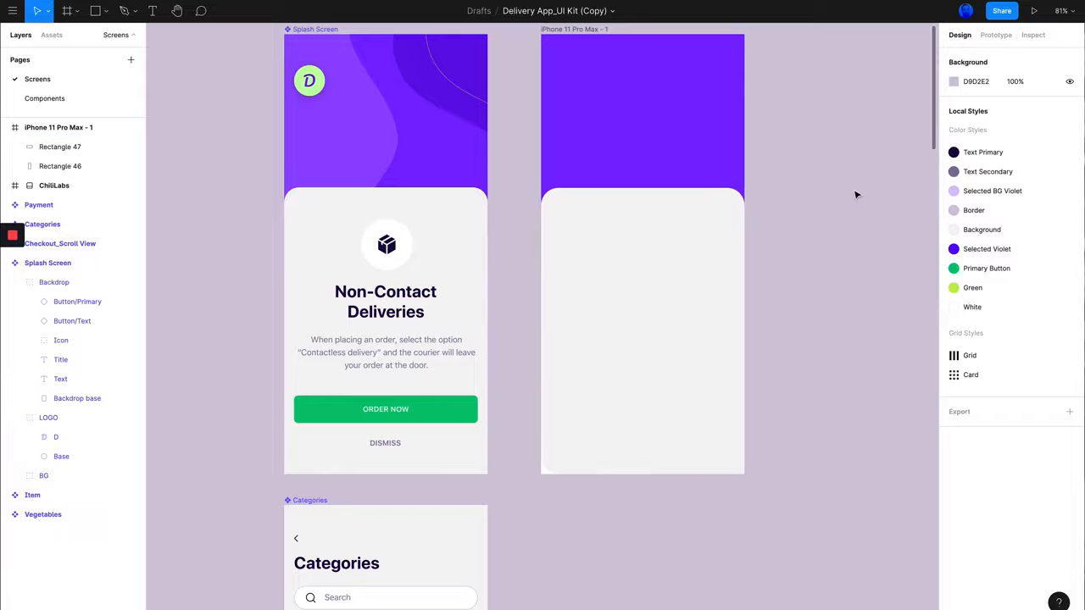
{"action": "left_click", "coordinate": [719, 242]}
{"action": "left_click", "coordinate": [1026, 145]}
{"action": "type", "text": "0"}
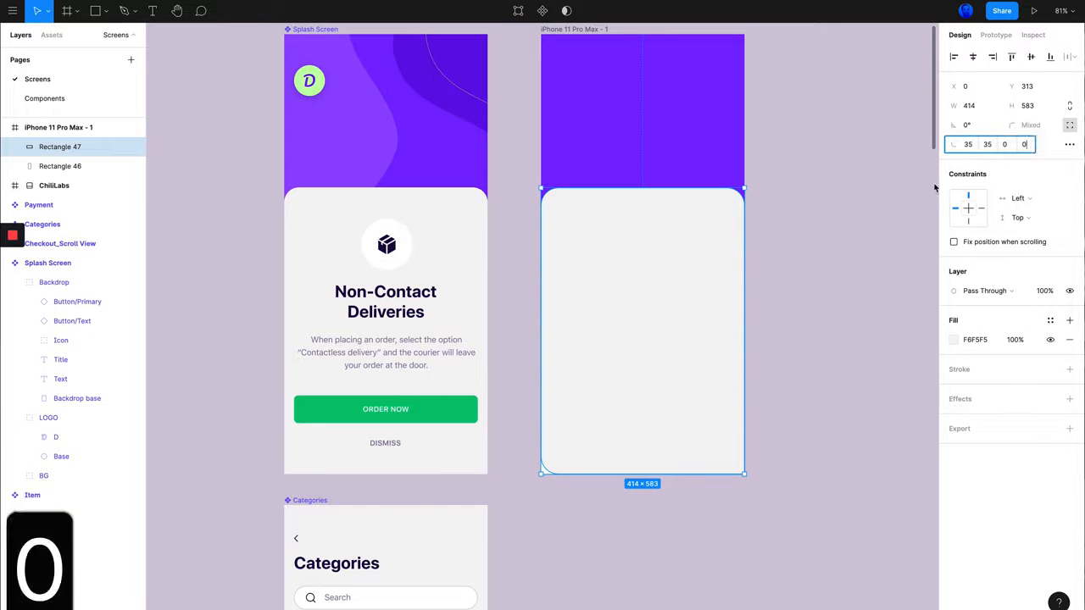
{"action": "left_click", "coordinate": [884, 202]}
Draw a circle of about 103 × 103 in the upper middle of the new frame's grey card with the Ellipse tool
{"action": "scroll", "coordinate": [608, 328], "scroll_direction": "up", "scroll_amount": 3}
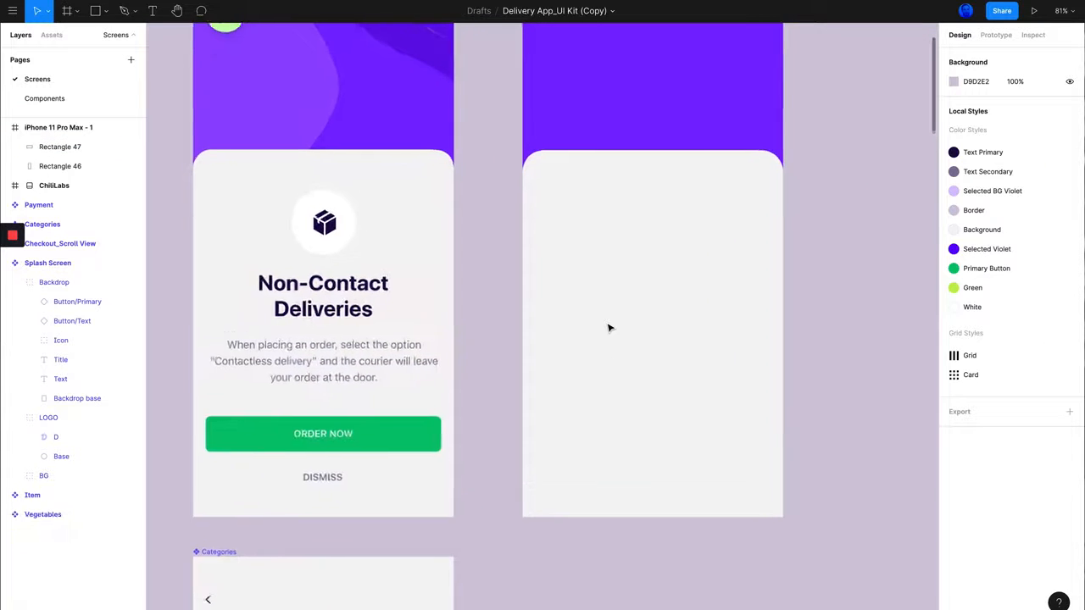
{"action": "scroll", "coordinate": [599, 328], "scroll_direction": "up", "scroll_amount": 2}
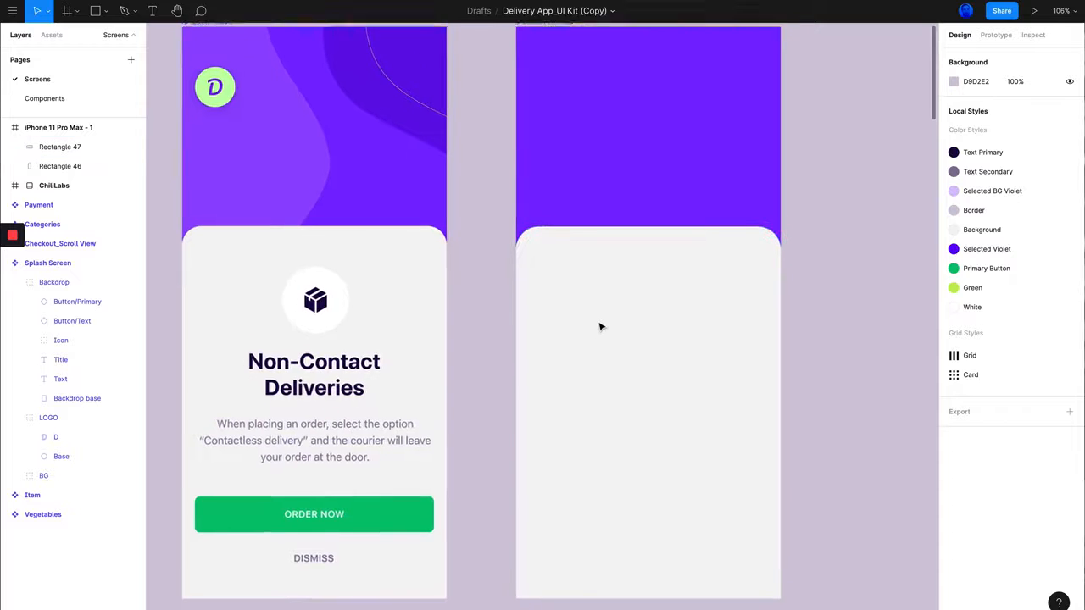
{"action": "scroll", "coordinate": [602, 314], "scroll_direction": "down", "scroll_amount": 1}
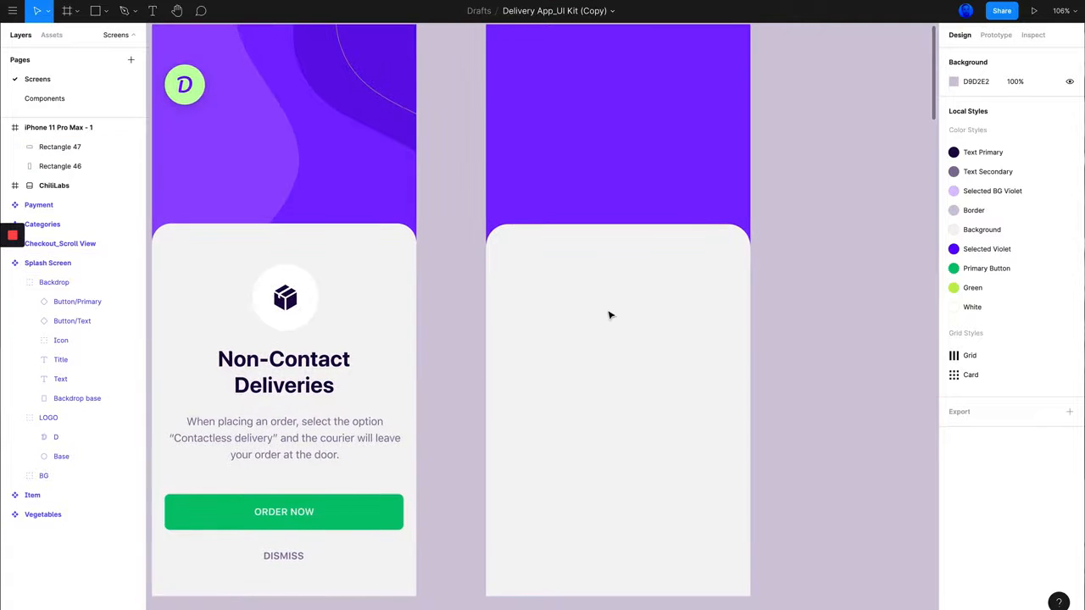
{"action": "left_click", "coordinate": [105, 11]}
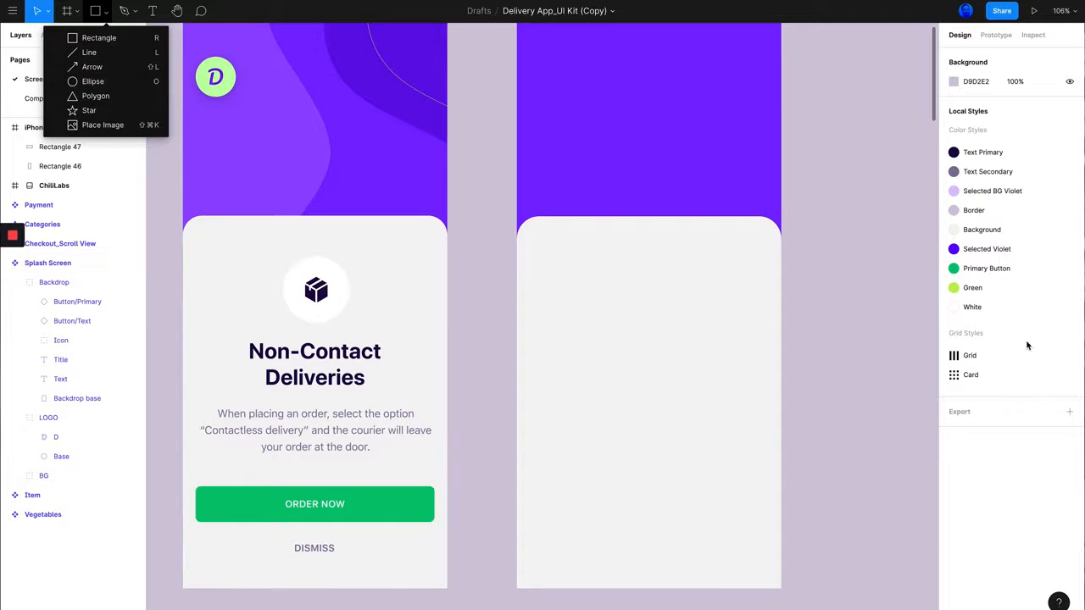
{"action": "left_click", "coordinate": [778, 294]}
{"action": "left_click", "coordinate": [852, 296]}
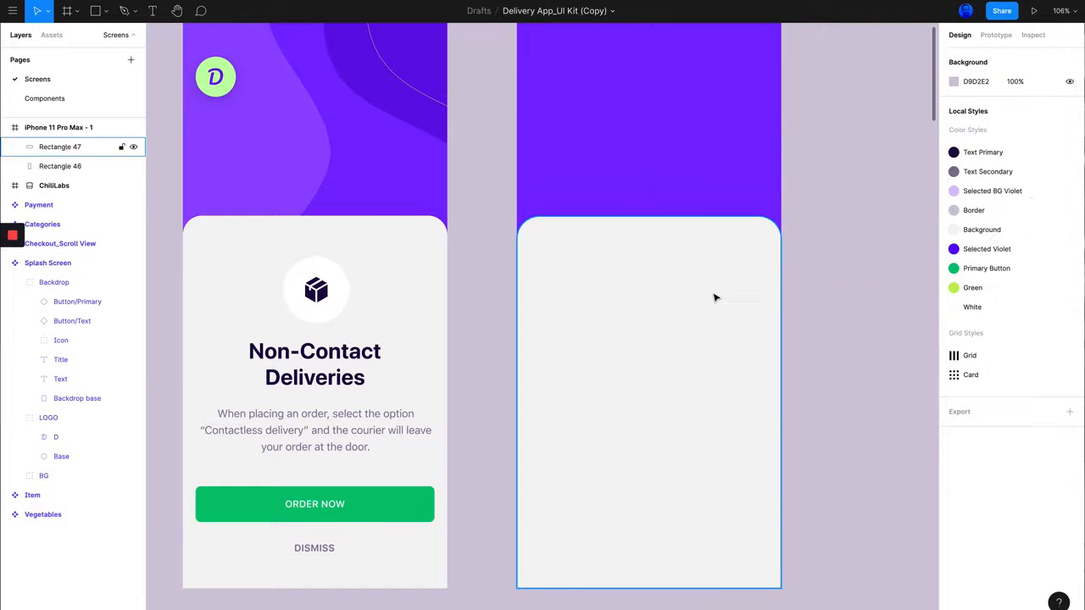
{"action": "key", "text": "o"}
{"action": "mouse_move", "coordinate": [585, 282]}
{"action": "left_mouse_down"}
{"action": "mouse_move", "coordinate": [673, 376]}
{"action": "mouse_move", "coordinate": [594, 360]}
{"action": "mouse_move", "coordinate": [650, 322]}
{"action": "mouse_move", "coordinate": [687, 337]}
{"action": "mouse_move", "coordinate": [700, 429]}
{"action": "mouse_move", "coordinate": [632, 392]}
{"action": "mouse_move", "coordinate": [623, 356]}
{"action": "mouse_move", "coordinate": [676, 339]}
{"action": "mouse_move", "coordinate": [722, 358]}
{"action": "mouse_move", "coordinate": [712, 385]}
{"action": "mouse_move", "coordinate": [662, 346]}
{"action": "mouse_move", "coordinate": [664, 376]}
{"action": "mouse_move", "coordinate": [659, 339]}
{"action": "mouse_move", "coordinate": [655, 354]}
{"action": "mouse_move", "coordinate": [706, 388]}
{"action": "mouse_move", "coordinate": [639, 331]}
{"action": "mouse_move", "coordinate": [685, 370]}
{"action": "mouse_move", "coordinate": [634, 340]}
{"action": "mouse_move", "coordinate": [681, 389]}
{"action": "mouse_move", "coordinate": [629, 348]}
{"action": "mouse_move", "coordinate": [654, 313]}
{"action": "left_mouse_up"}
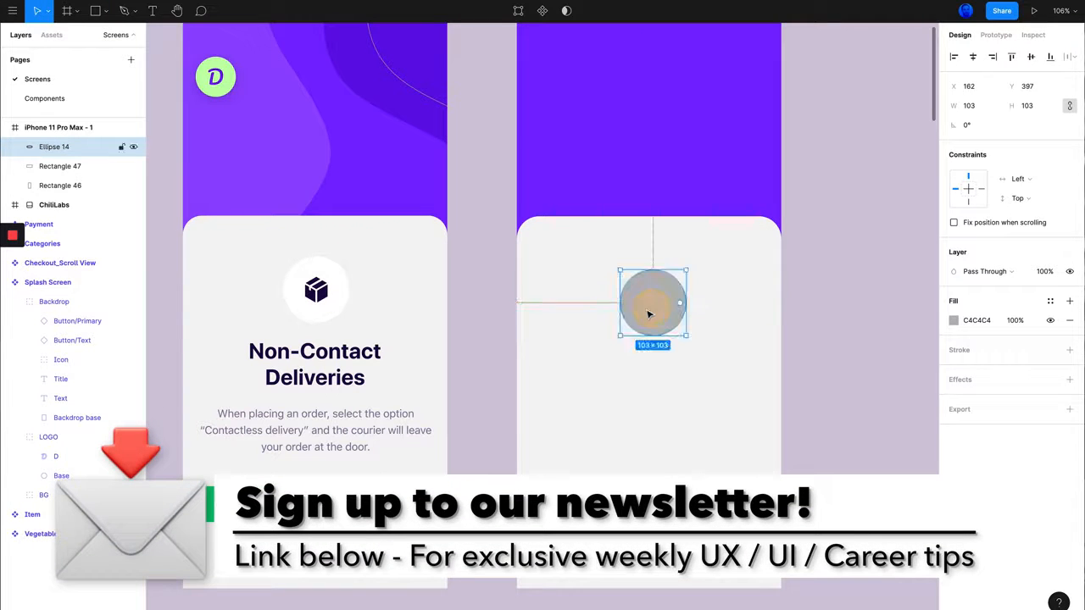
Check the size of the Splash Screen's icon group and set the new circle to 104 × 104 to match
{"action": "left_click", "coordinate": [333, 312]}
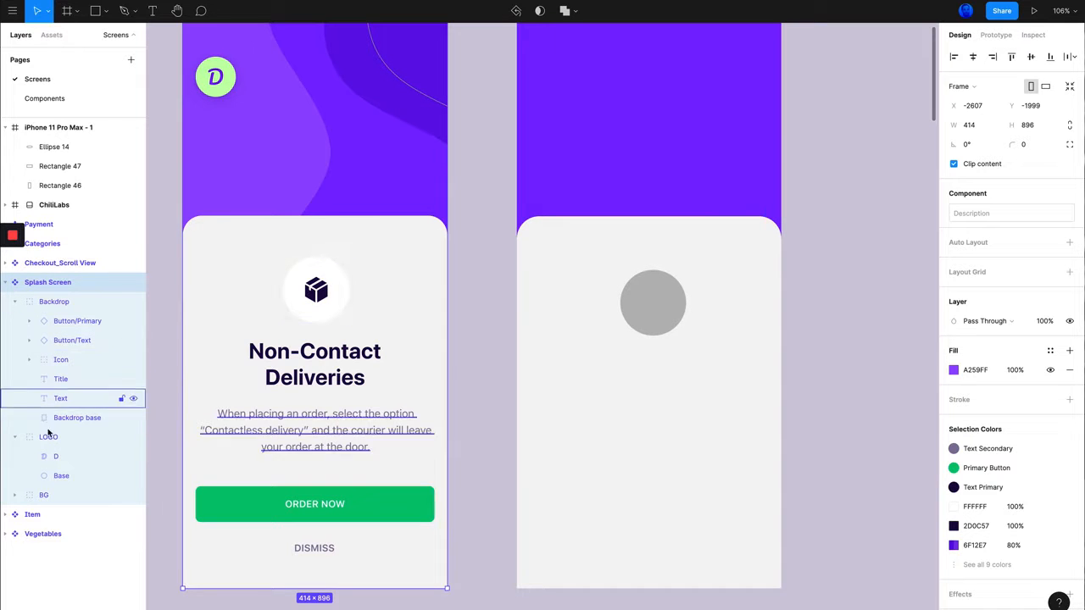
{"action": "double_click", "coordinate": [343, 286]}
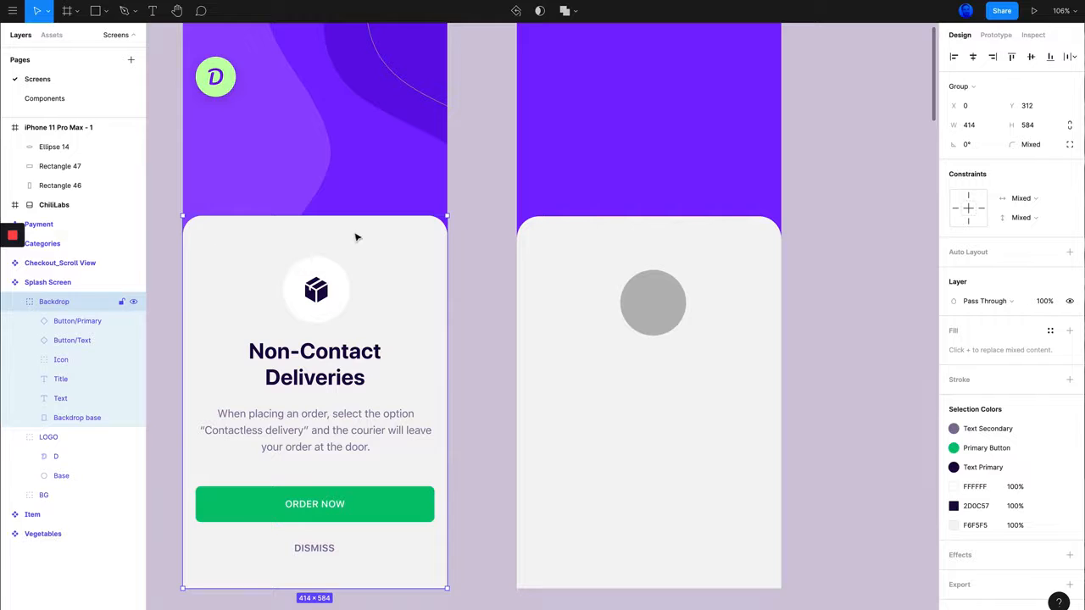
{"action": "double_click", "coordinate": [340, 297]}
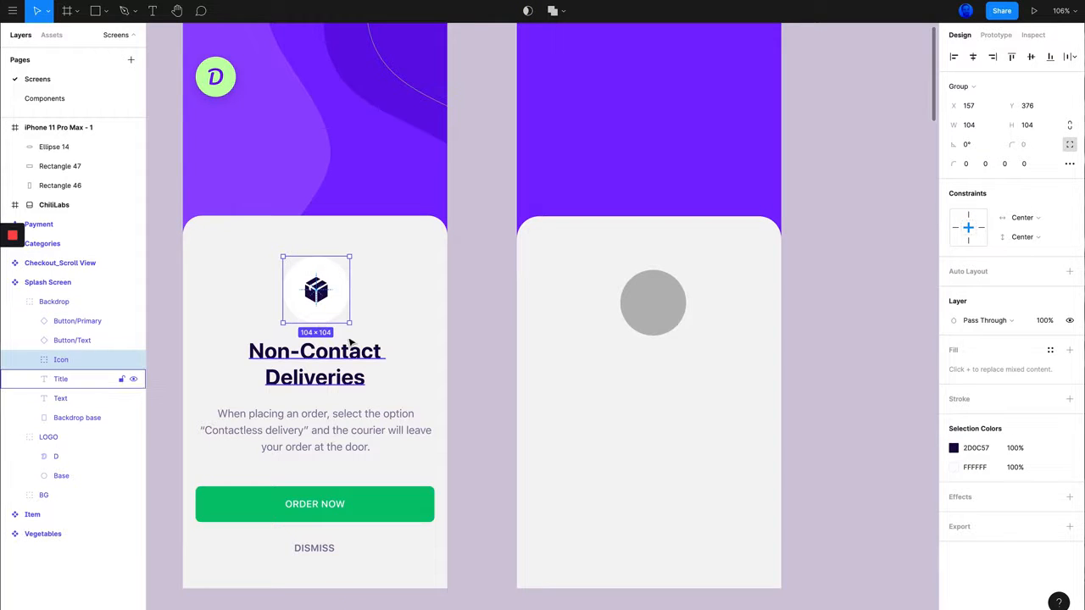
{"action": "left_click", "coordinate": [652, 306]}
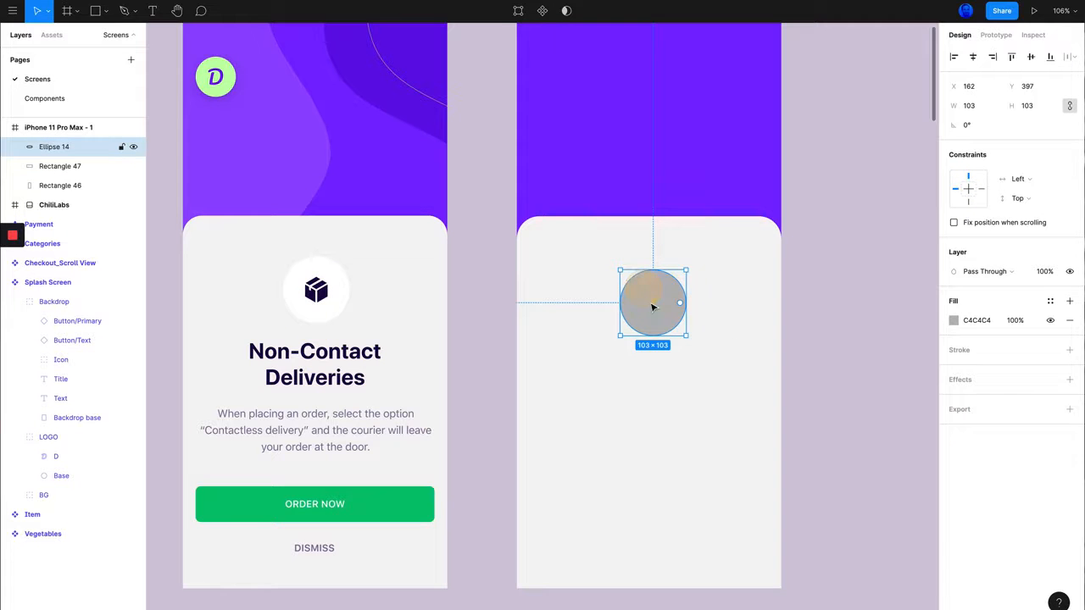
{"action": "left_click", "coordinate": [975, 106]}
{"action": "type", "text": "104"}
{"action": "key", "text": "Return"}
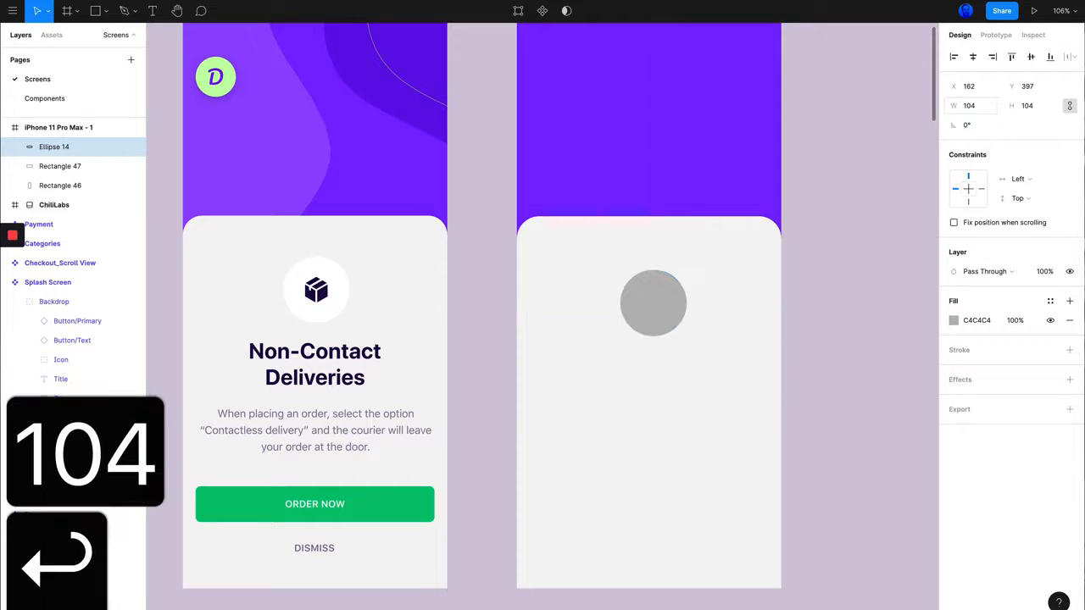
Center the new circle horizontally near the card's top edge, and measure the spacing around the Splash Screen's icon group
{"action": "mouse_move", "coordinate": [661, 300]}
{"action": "left_mouse_down"}
{"action": "mouse_move", "coordinate": [654, 266]}
{"action": "mouse_move", "coordinate": [657, 333]}
{"action": "mouse_move", "coordinate": [653, 269]}
{"action": "mouse_move", "coordinate": [649, 315]}
{"action": "mouse_move", "coordinate": [656, 270]}
{"action": "mouse_move", "coordinate": [657, 284]}
{"action": "left_mouse_up"}
{"action": "left_click", "coordinate": [336, 308]}
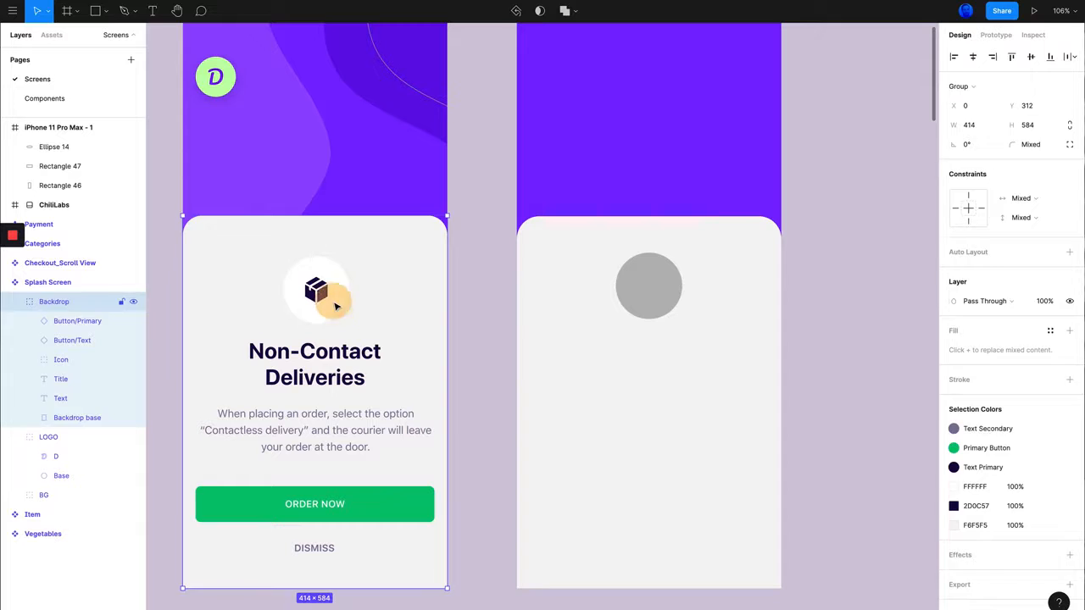
{"action": "double_click", "coordinate": [335, 307]}
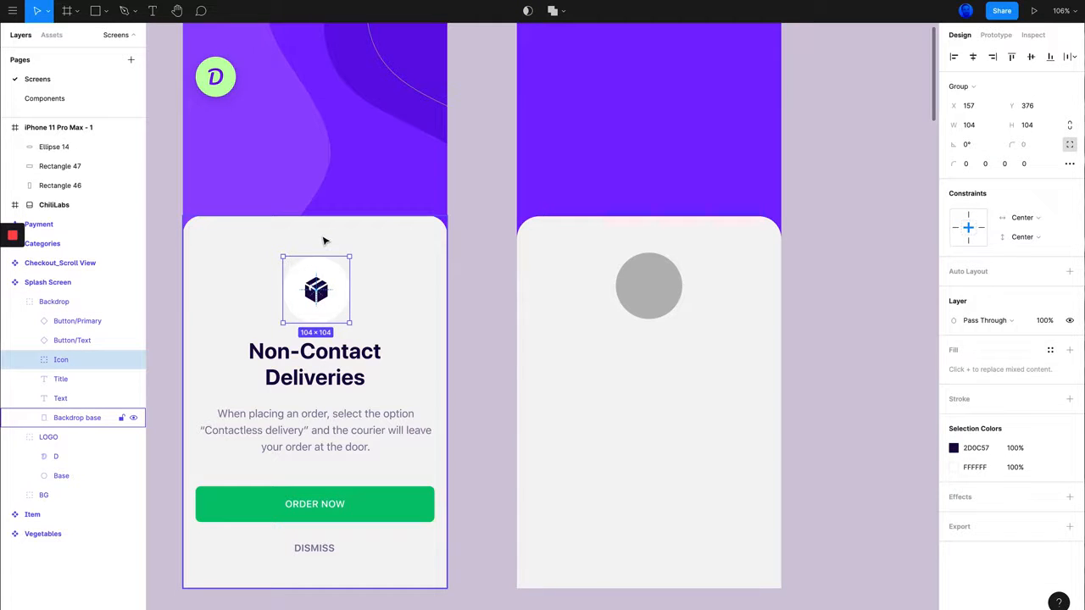
{"action": "key", "text": "alt"}
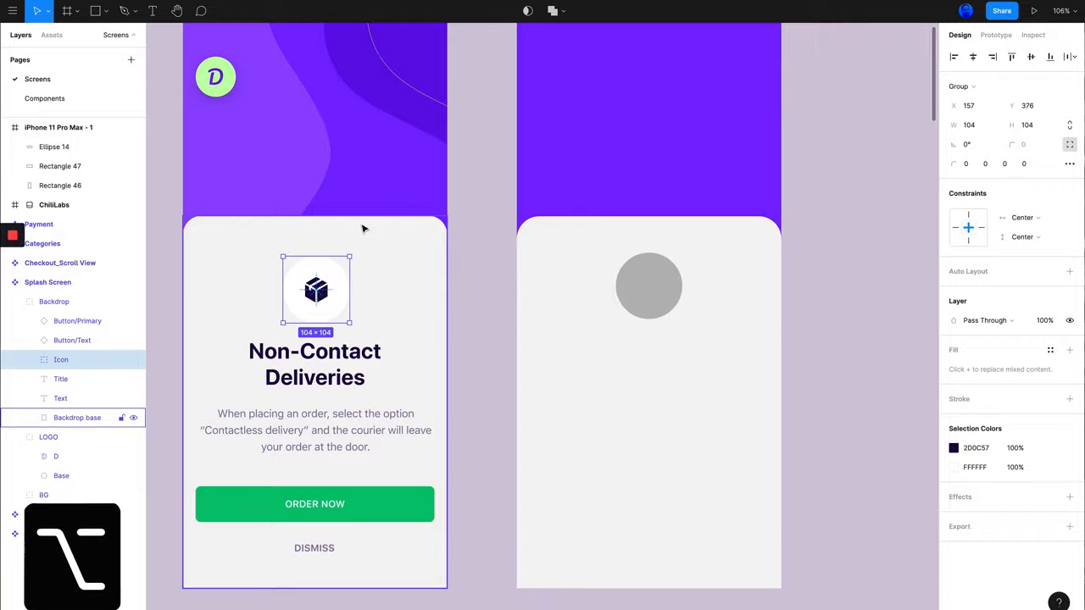
{"action": "mouse_move", "coordinate": [357, 230]}
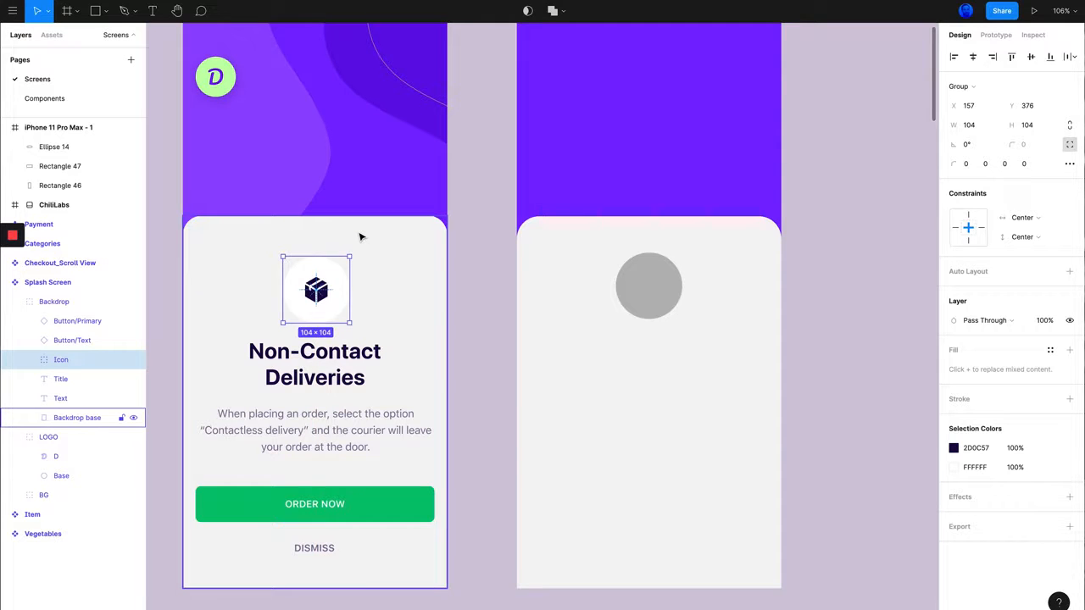
{"action": "key", "text": "alt"}
{"action": "key", "text": "alt"}
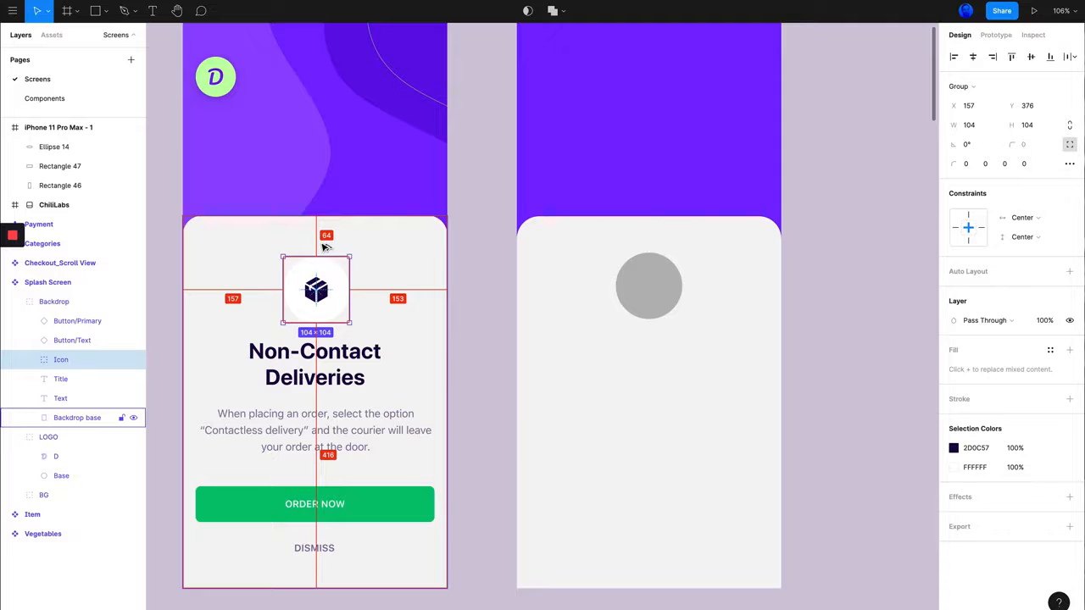
Nudge the new circle down until it sits 64 px below the grey card's top edge
{"action": "left_click", "coordinate": [649, 280]}
{"action": "key", "text": "alt"}
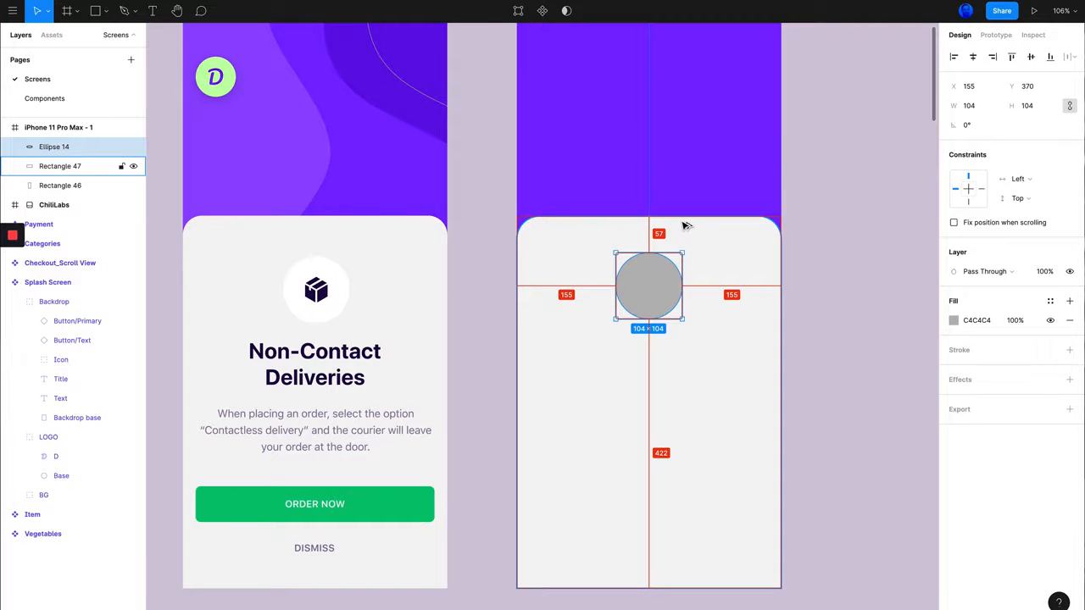
{"action": "key", "text": "alt+Down"}
{"action": "key", "text": "alt+Down"}
{"action": "key", "text": "alt+Down"}
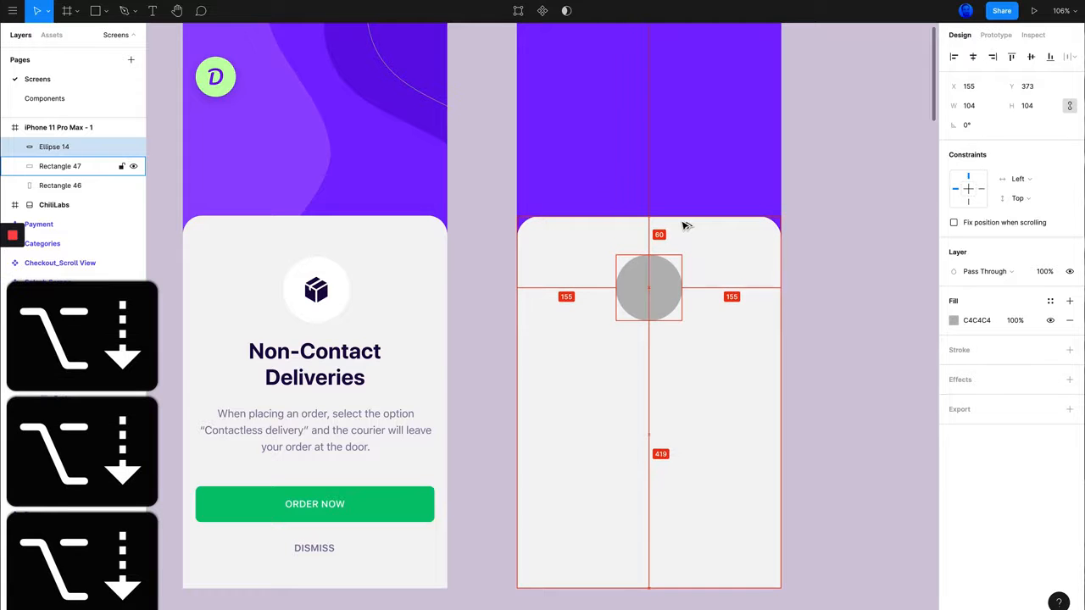
{"action": "key", "text": "alt+Down"}
{"action": "key", "text": "alt+Down"}
{"action": "key", "text": "alt+Down"}
{"action": "key", "text": "alt+Down"}
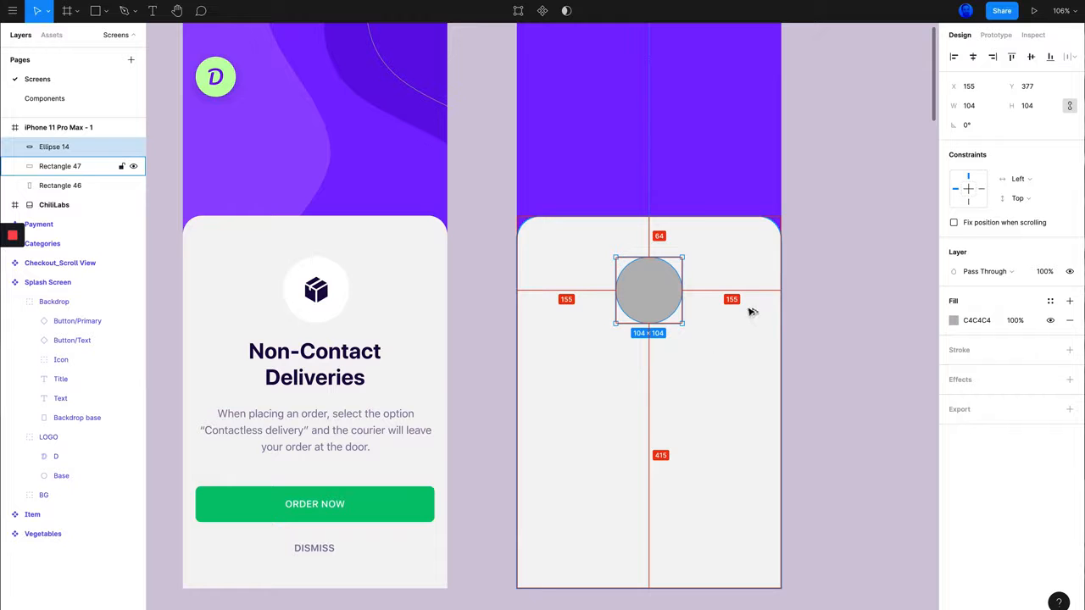
Duplicate the grey circle in place and fill the copy with white FFFFFF sampled from the Splash Screen's icon circle
{"action": "mouse_move", "coordinate": [663, 288]}
{"action": "left_mouse_down"}
{"action": "mouse_move", "coordinate": [645, 290]}
{"action": "mouse_move", "coordinate": [675, 288]}
{"action": "mouse_move", "coordinate": [663, 274]}
{"action": "left_mouse_up"}
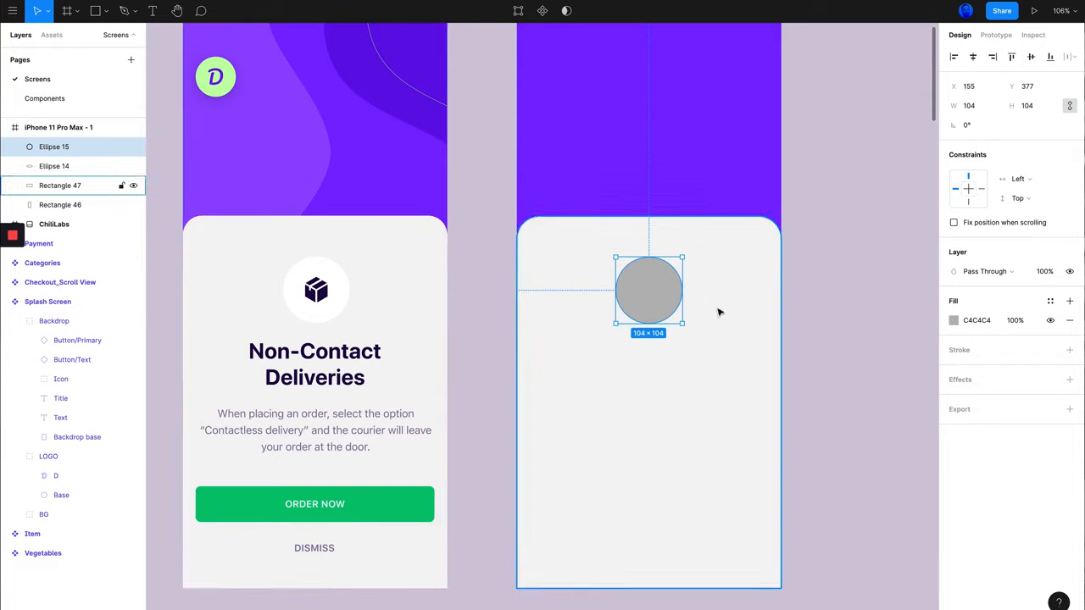
{"action": "left_click", "coordinate": [955, 320]}
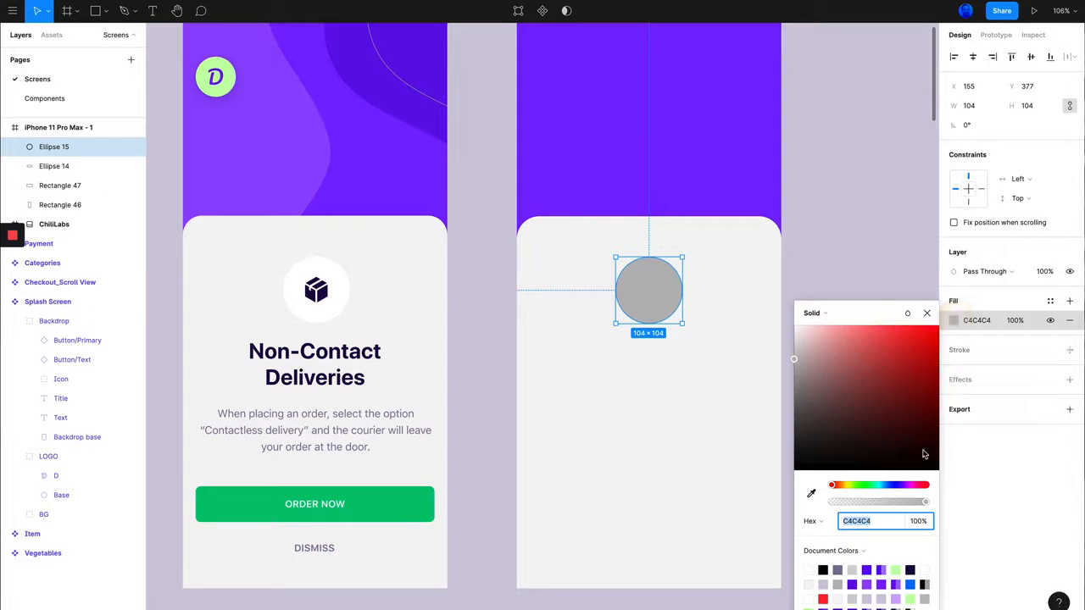
{"action": "left_click", "coordinate": [810, 493]}
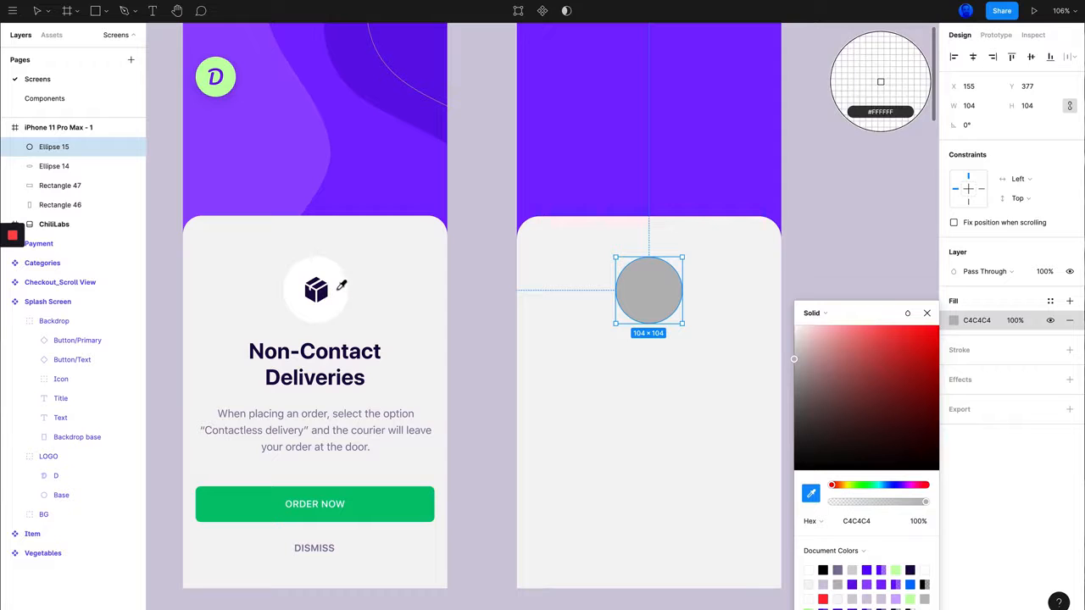
{"action": "left_click", "coordinate": [880, 82]}
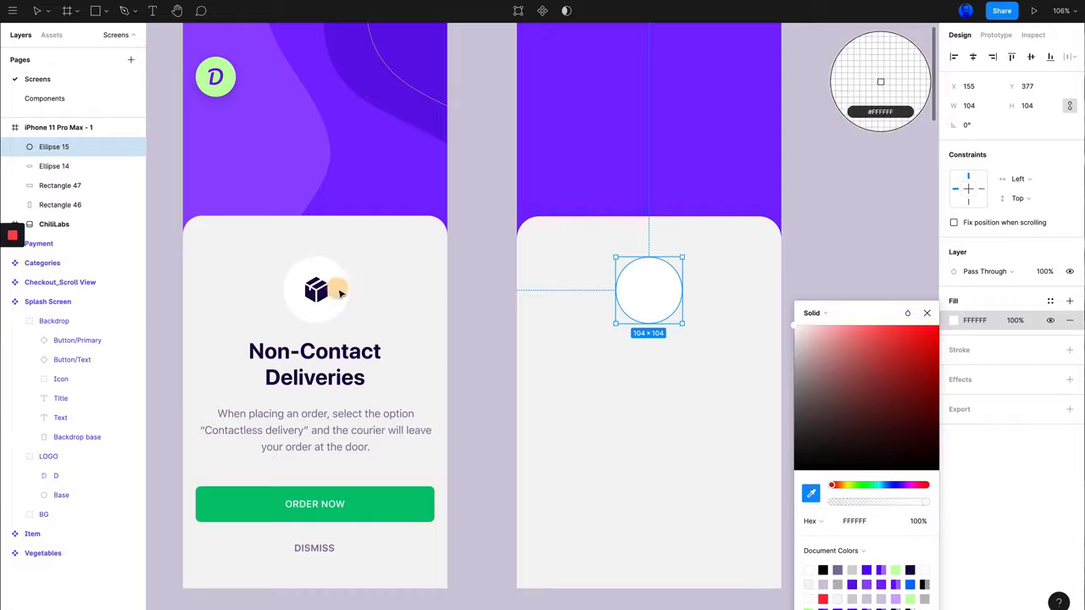
{"action": "left_click", "coordinate": [1026, 494]}
{"action": "left_click", "coordinate": [841, 304]}
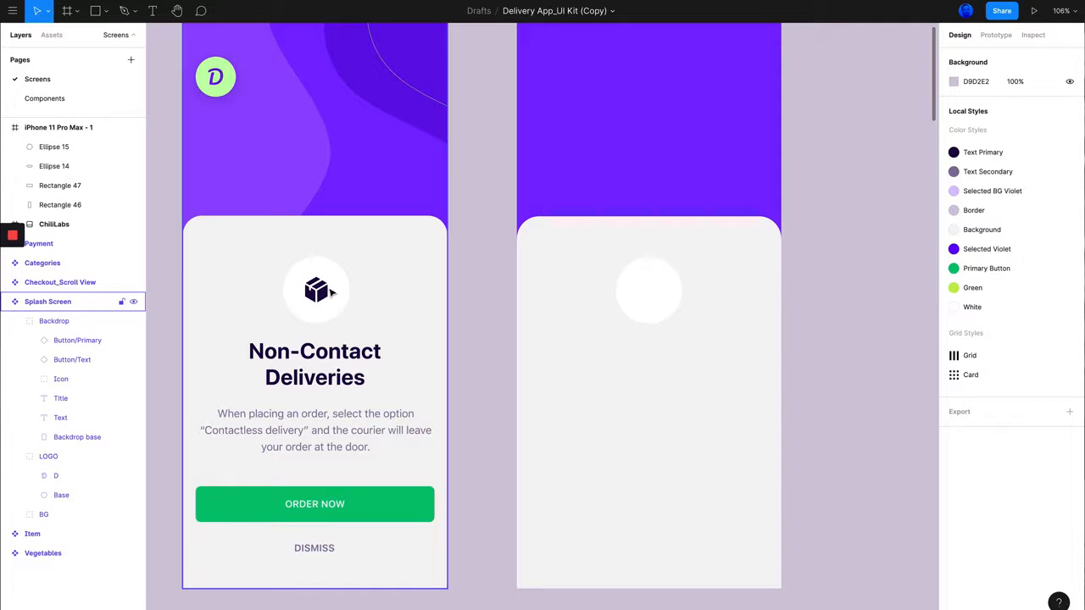
Switch to the Evericons for Figma resource page in the browser and look over the free icon pack
{"action": "scroll", "coordinate": [554, 279], "scroll_direction": "up", "scroll_amount": 2}
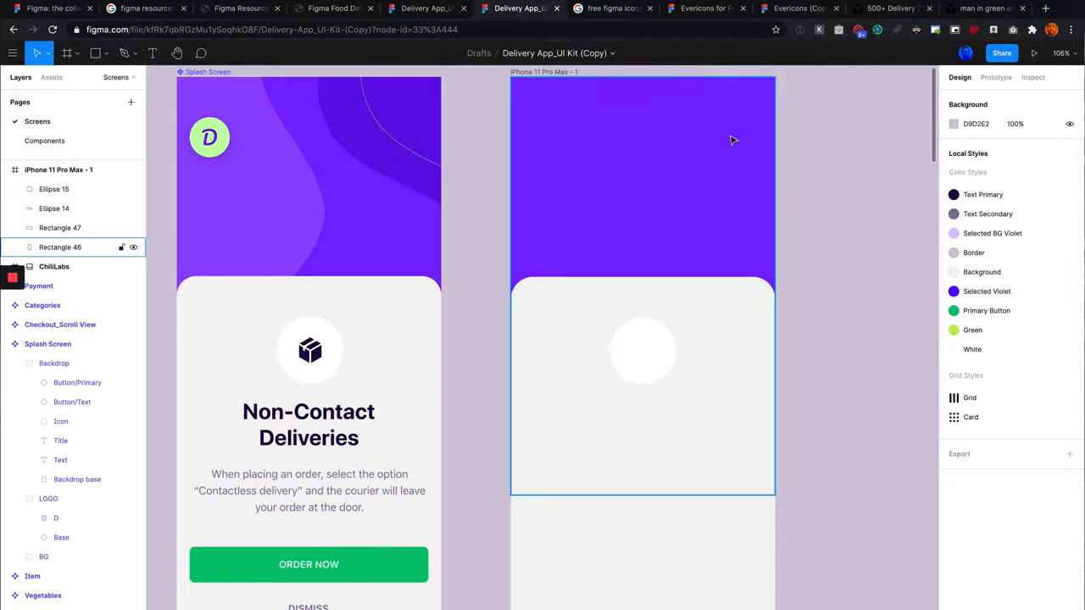
{"action": "left_click", "coordinate": [610, 10]}
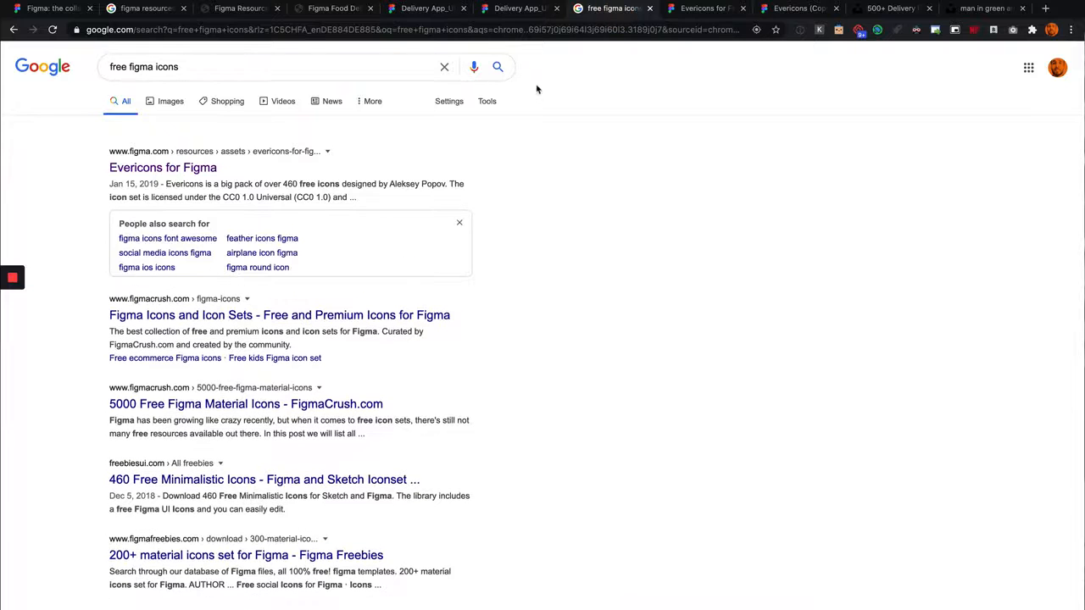
{"action": "left_click", "coordinate": [706, 9]}
{"action": "scroll", "coordinate": [573, 248], "scroll_direction": "down", "scroll_amount": 4}
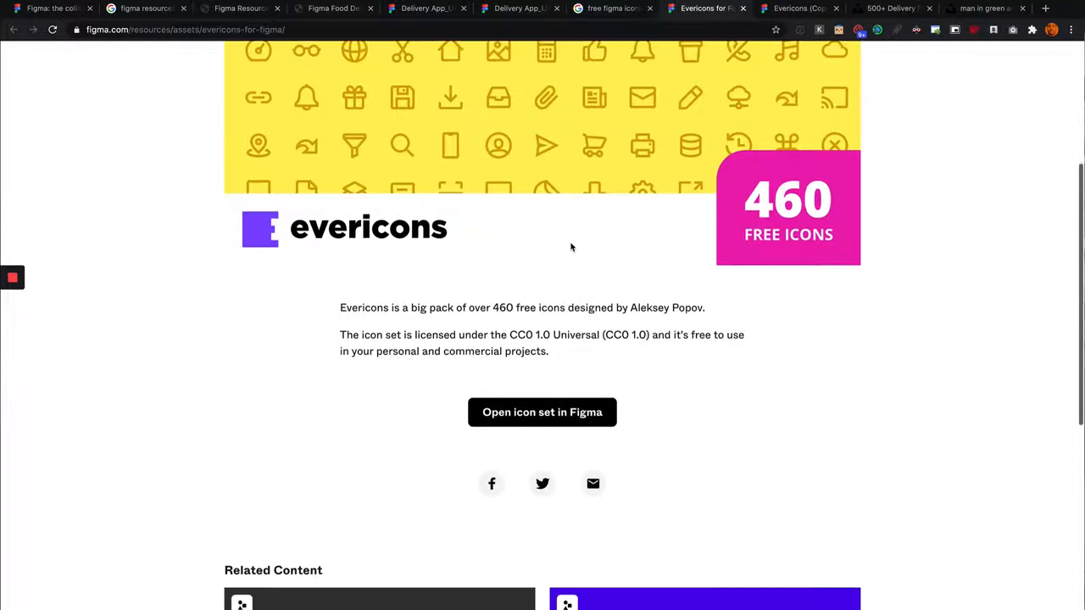
{"action": "scroll", "coordinate": [571, 245], "scroll_direction": "up", "scroll_amount": 5}
{"action": "scroll", "coordinate": [693, 243], "scroll_direction": "down", "scroll_amount": 2}
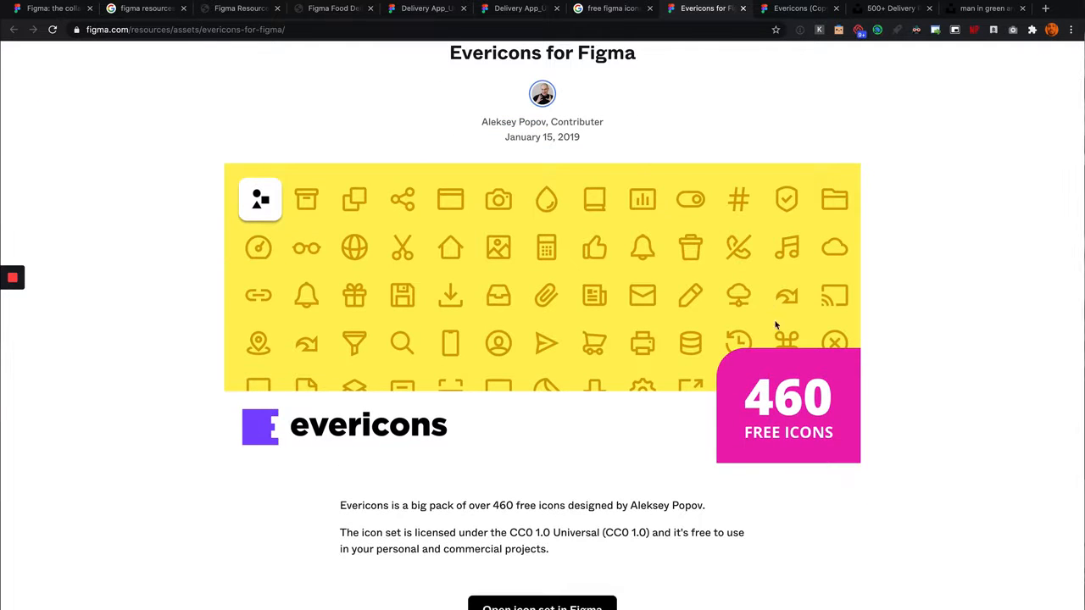
{"action": "scroll", "coordinate": [679, 407], "scroll_direction": "down", "scroll_amount": 2}
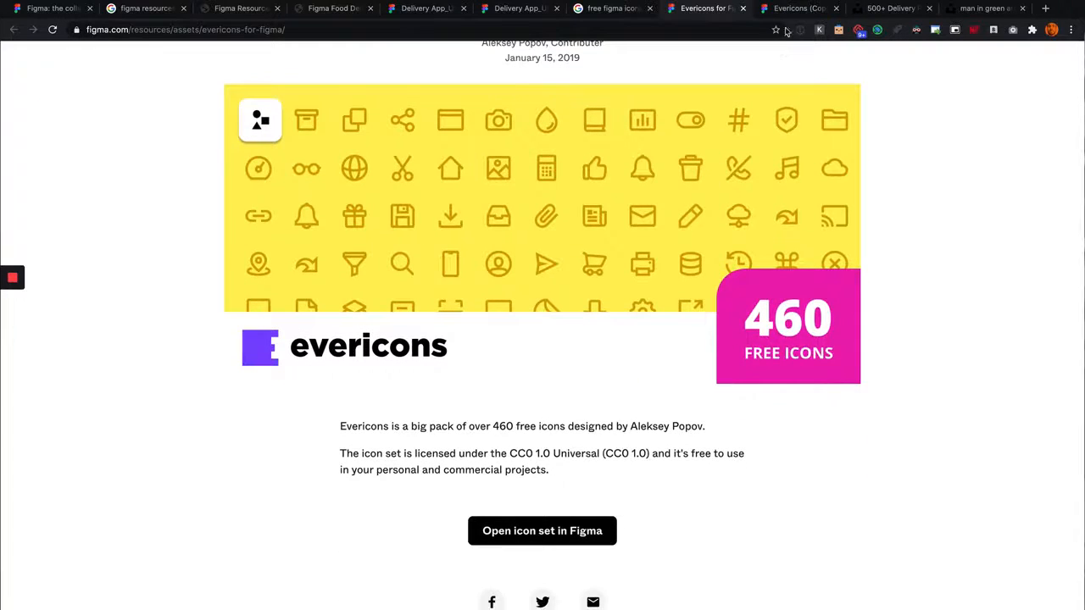
Switch to the Evericons (Copy) file and look over its icon categories
{"action": "left_click", "coordinate": [795, 8]}
{"action": "scroll", "coordinate": [449, 330], "scroll_direction": "down", "scroll_amount": 10}
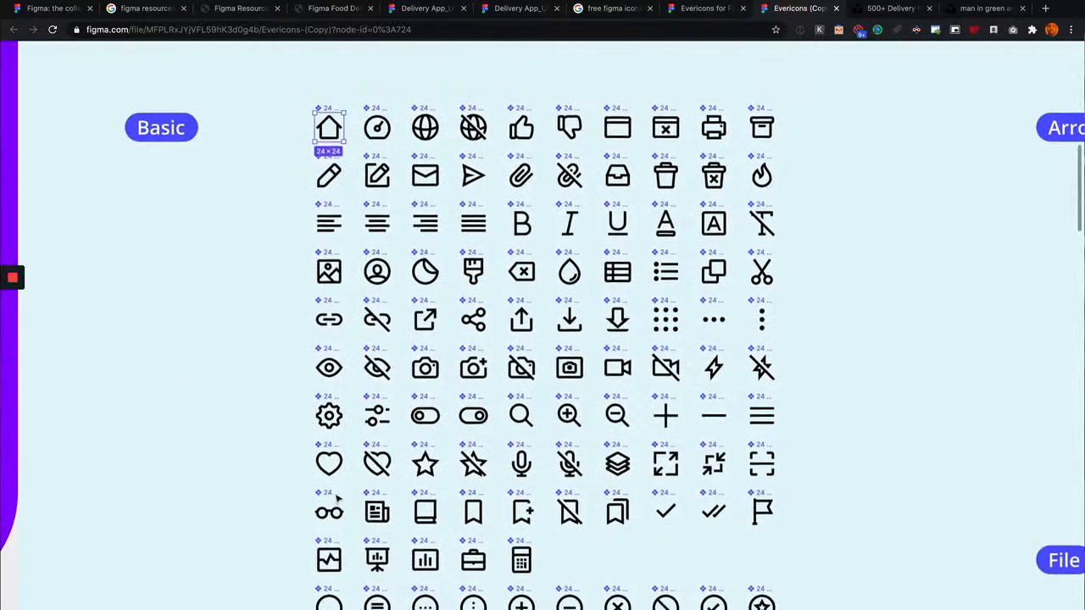
{"action": "scroll", "coordinate": [449, 331], "scroll_direction": "down", "scroll_amount": 2}
{"action": "scroll", "coordinate": [449, 331], "scroll_direction": "left", "scroll_amount": 3}
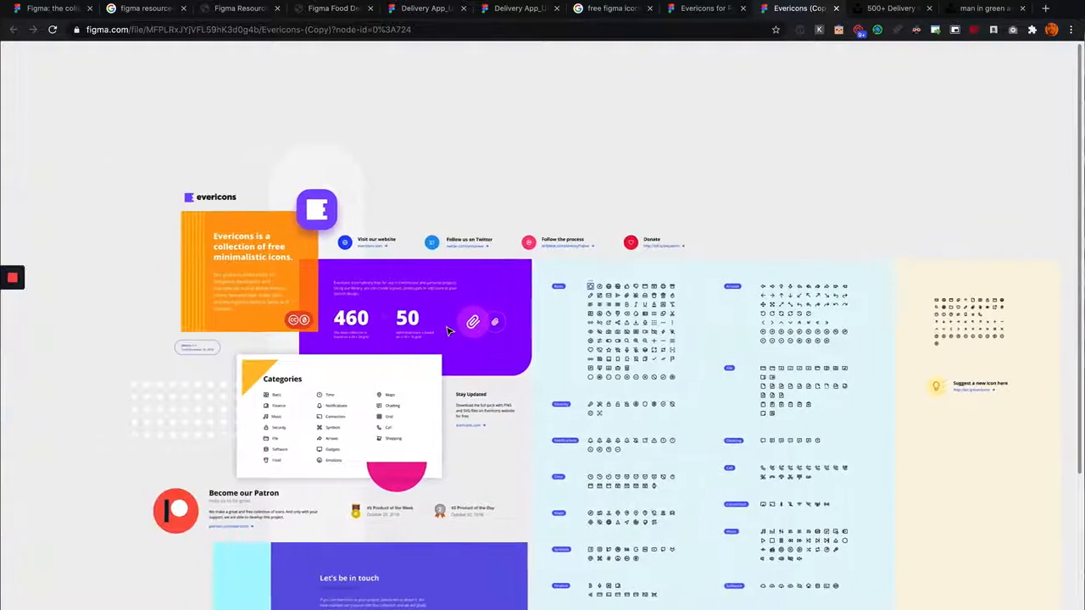
Show the editor interface in the Evericons file and hide it again
{"action": "right_click", "coordinate": [736, 90]}
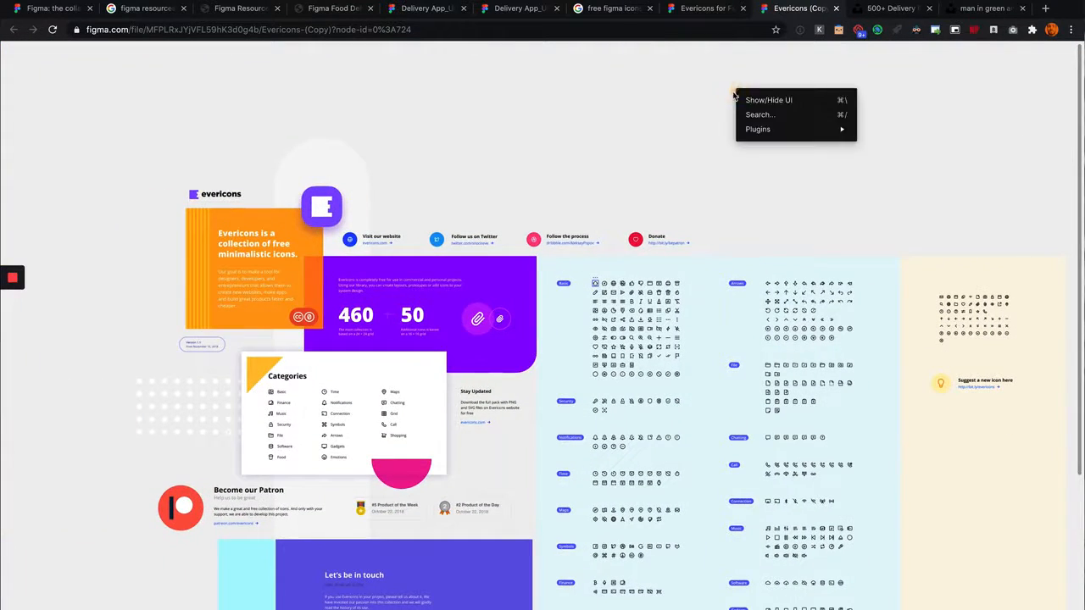
{"action": "left_click", "coordinate": [765, 101]}
{"action": "right_click", "coordinate": [660, 97]}
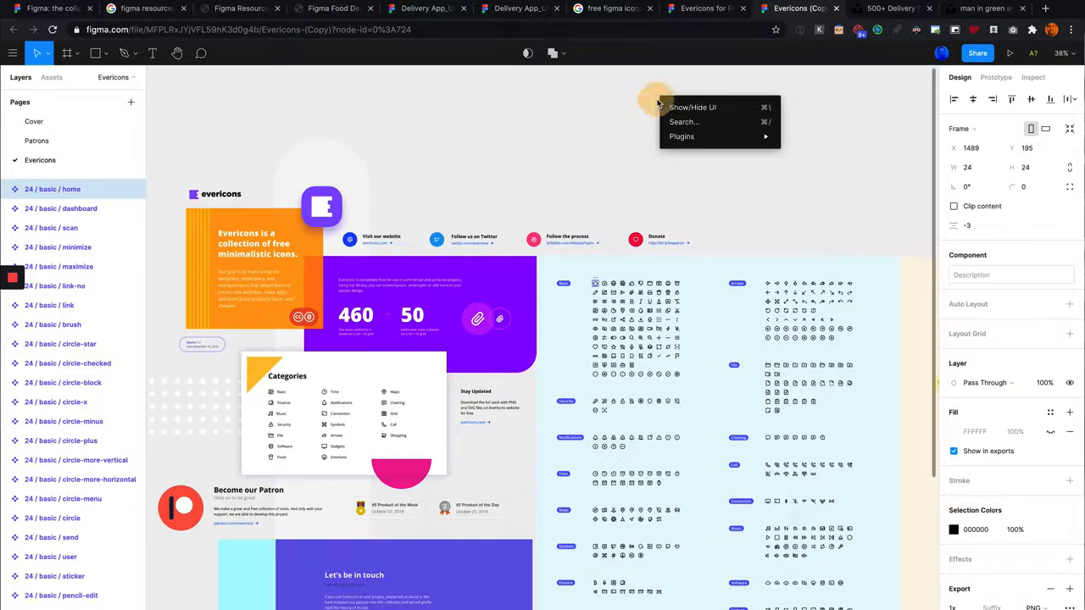
{"action": "left_click", "coordinate": [679, 108]}
Copy the globe icon from the Basic group of the Evericons file
{"action": "scroll", "coordinate": [838, 194], "scroll_direction": "right", "scroll_amount": 2}
{"action": "scroll", "coordinate": [529, 280], "scroll_direction": "up", "scroll_amount": 5}
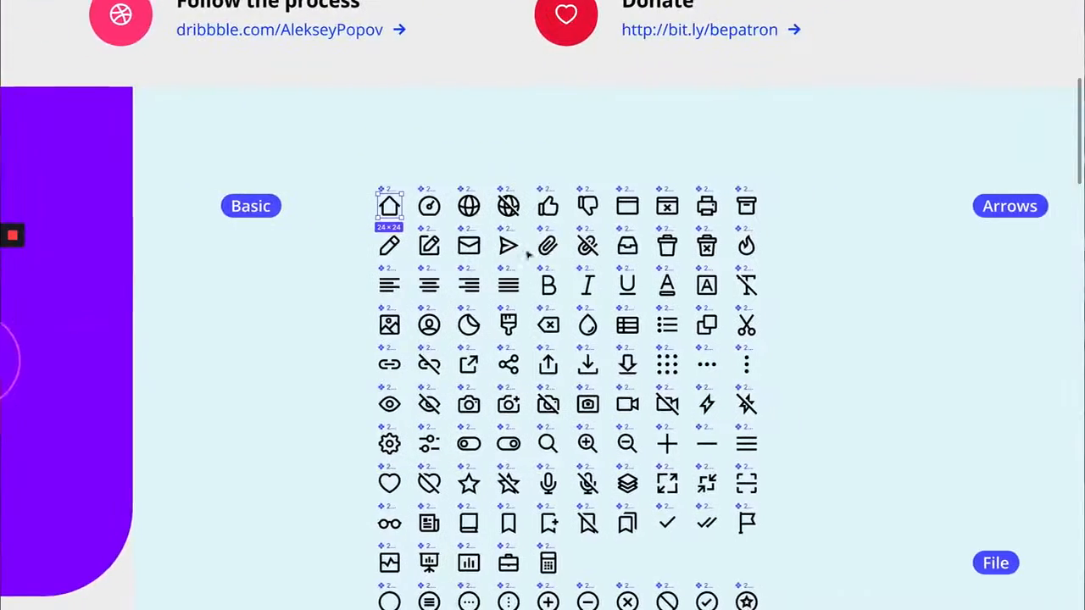
{"action": "scroll", "coordinate": [527, 255], "scroll_direction": "right", "scroll_amount": 2}
{"action": "scroll", "coordinate": [386, 234], "scroll_direction": "up", "scroll_amount": 5}
{"action": "left_click", "coordinate": [424, 180]}
{"action": "scroll", "coordinate": [424, 185], "scroll_direction": "left", "scroll_amount": 1}
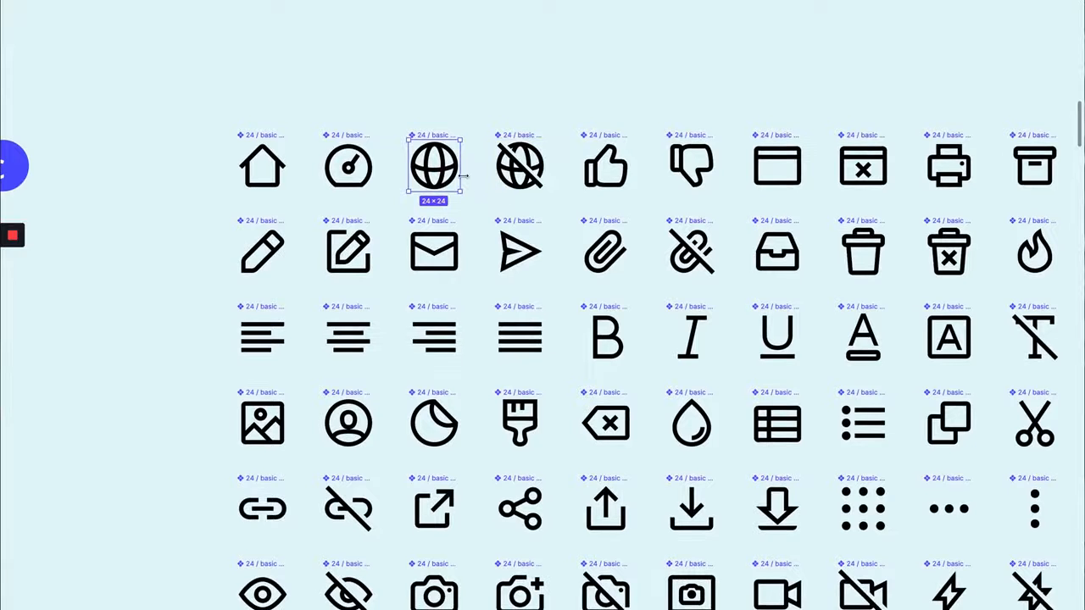
{"action": "key", "text": "super+c"}
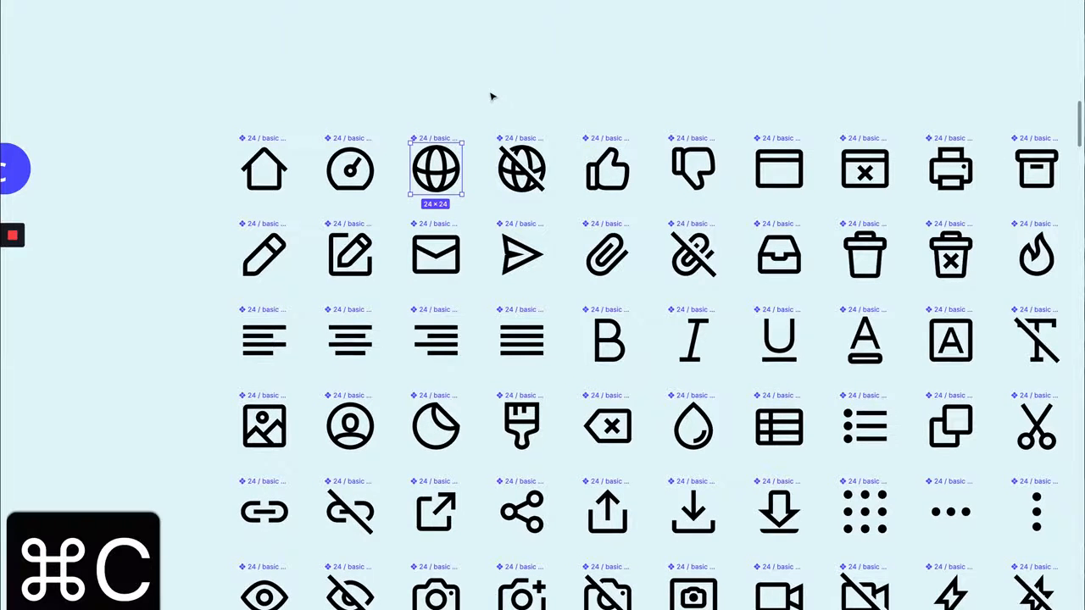
Switch back to Delivery App_UI Kit (Copy), paste the globe icon into the new frame and center it on the white circle
{"action": "scroll", "coordinate": [491, 97], "scroll_direction": "up", "scroll_amount": 2}
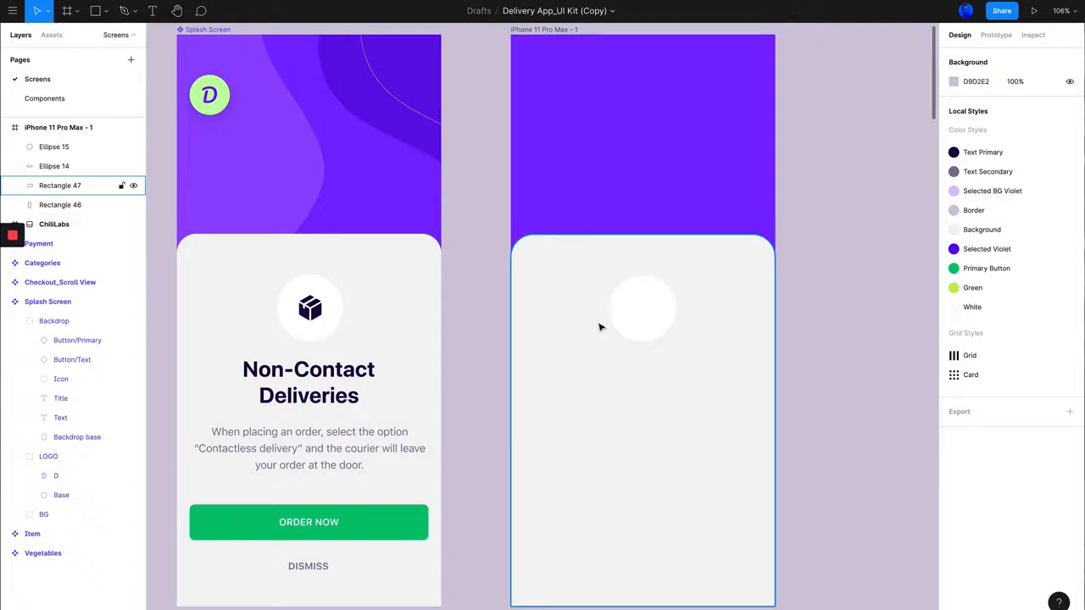
{"action": "left_click", "coordinate": [634, 316]}
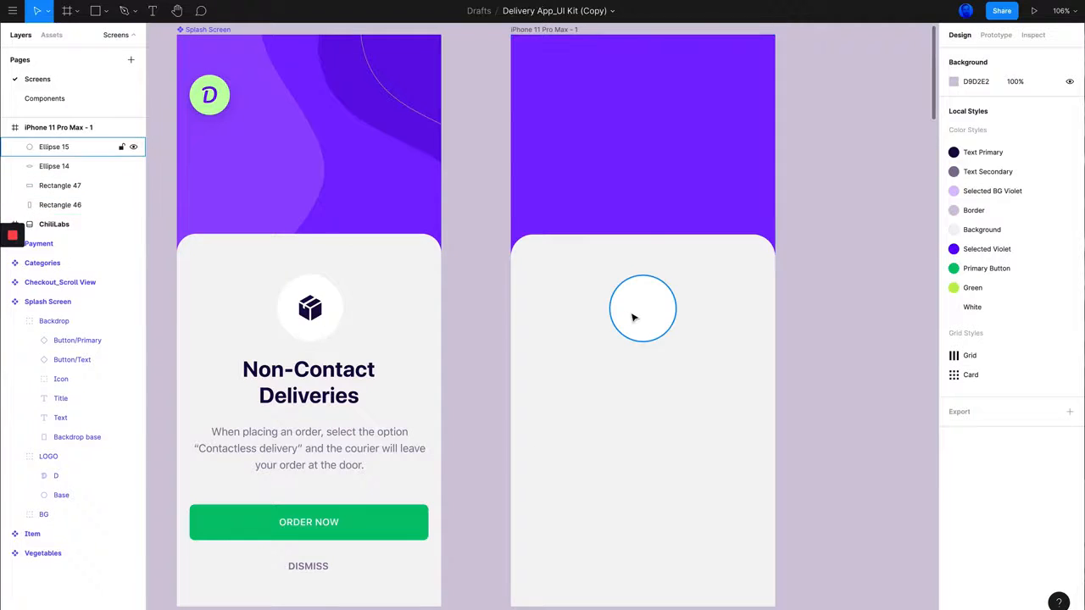
{"action": "key", "text": "super+v"}
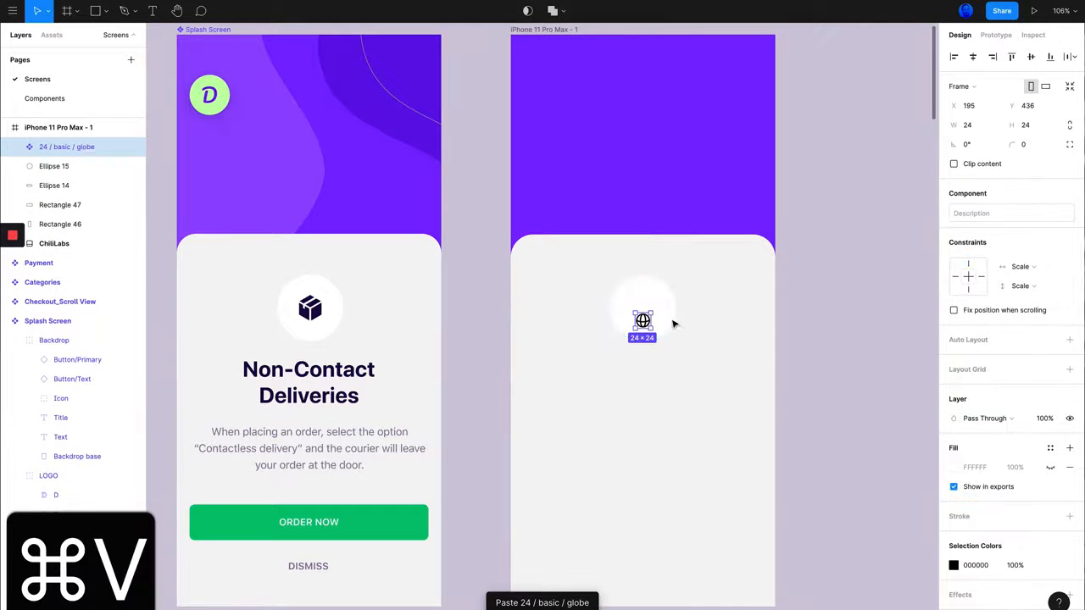
{"action": "scroll", "coordinate": [649, 315], "scroll_direction": "up", "scroll_amount": 5}
{"action": "left_click_drag", "start_coordinate": [618, 344], "coordinate": [618, 313]}
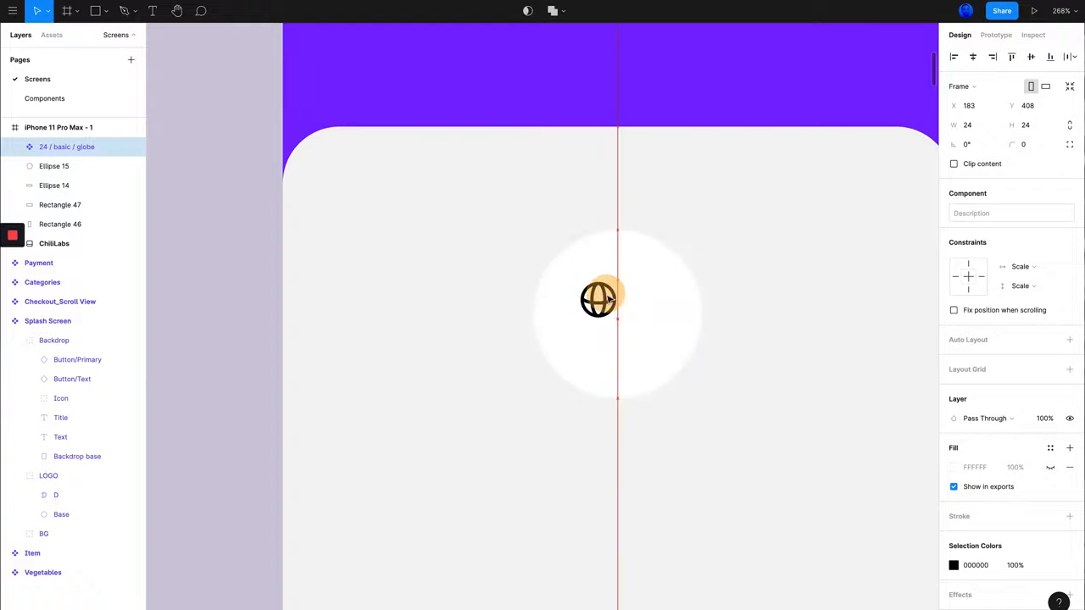
Try enlarging the globe icon from its upper-right corner, first freely and then proportionally to 45 × 45, and undo both attempts
{"action": "left_click_drag", "start_coordinate": [635, 295], "coordinate": [681, 273]}
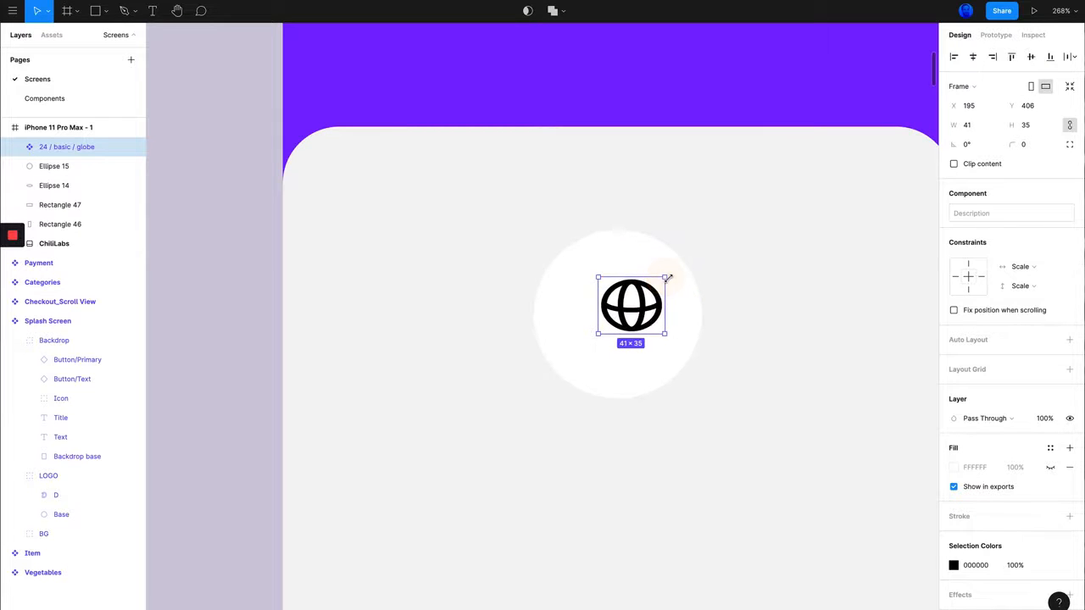
{"action": "key", "text": "super+z"}
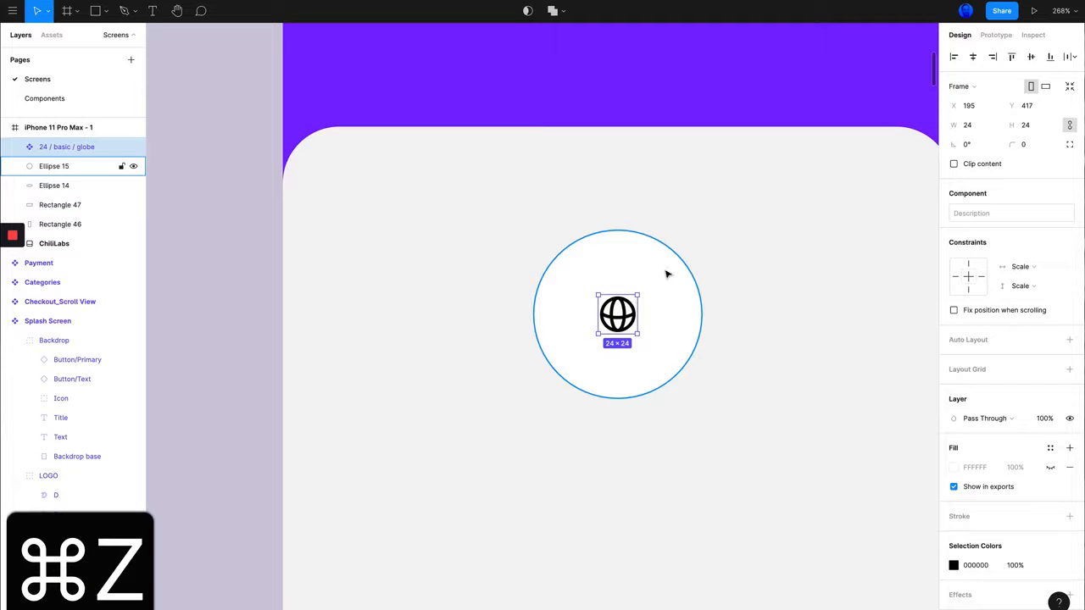
{"action": "left_click_drag", "start_coordinate": [636, 295], "coordinate": [683, 284]}
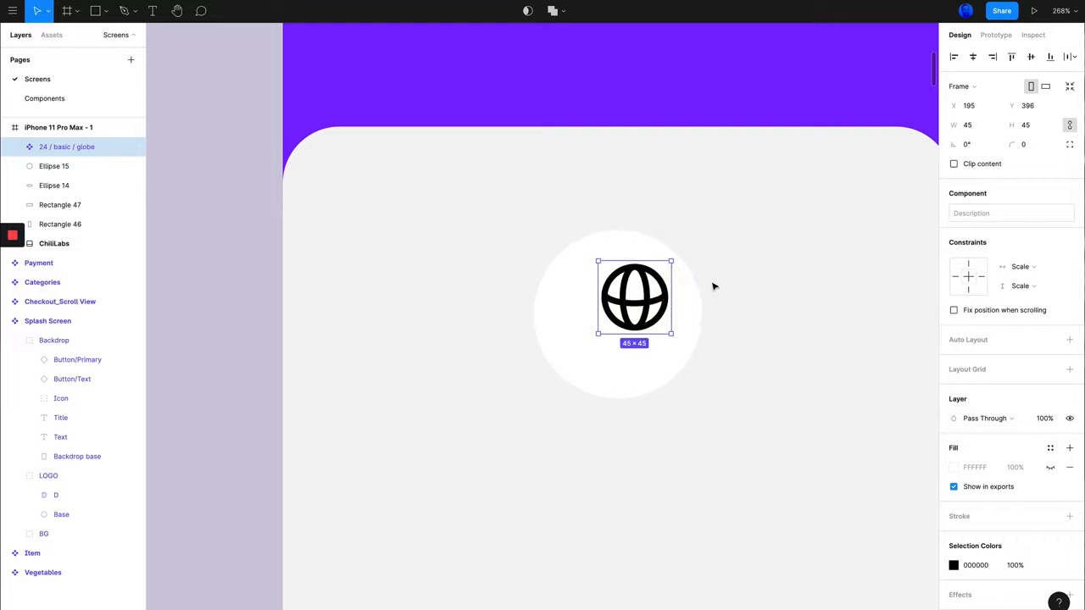
{"action": "key", "text": "super+z"}
Enlarge the globe icon proportionally about its center to 46 × 46, keeping it centered on the white circle
{"action": "mouse_move", "coordinate": [617, 319]}
{"action": "left_mouse_down"}
{"action": "mouse_move", "coordinate": [631, 319]}
{"action": "mouse_move", "coordinate": [618, 320]}
{"action": "left_mouse_up"}
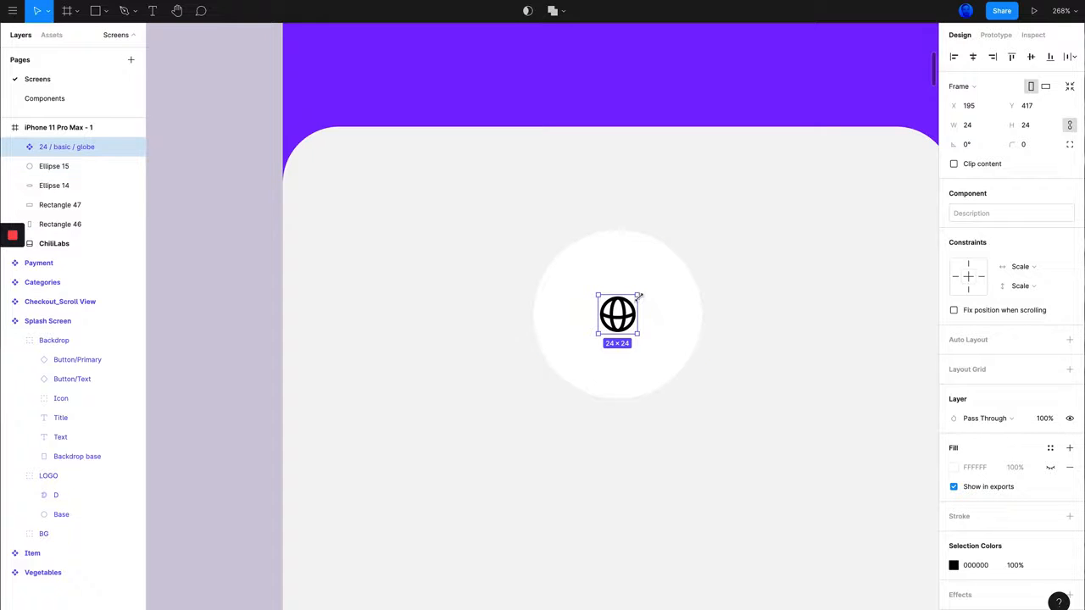
{"action": "left_click_drag", "start_coordinate": [639, 295], "coordinate": [656, 279]}
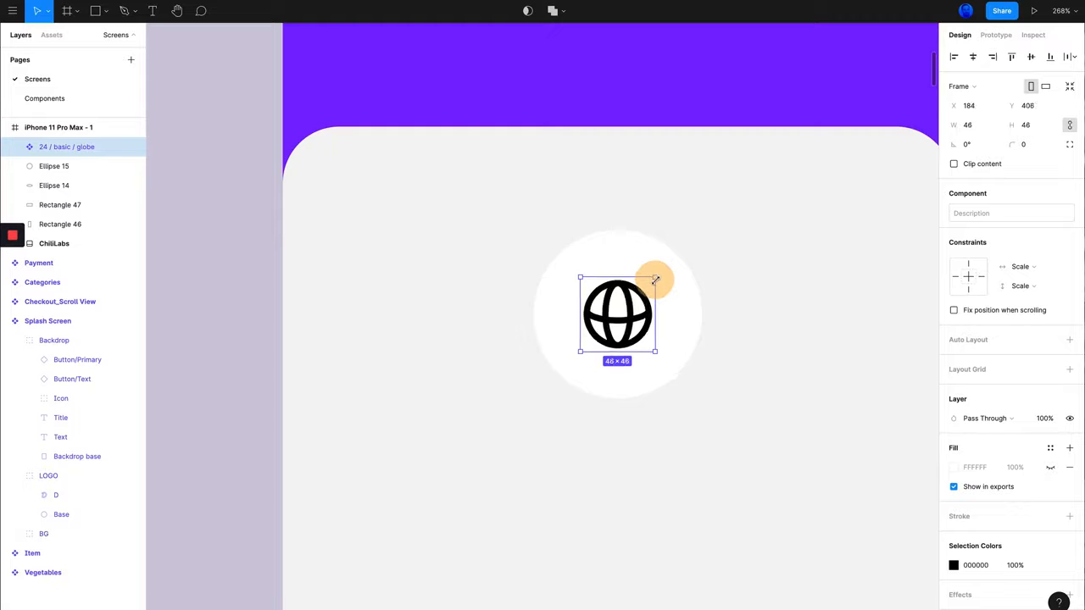
{"action": "left_click_drag", "start_coordinate": [622, 320], "coordinate": [623, 322]}
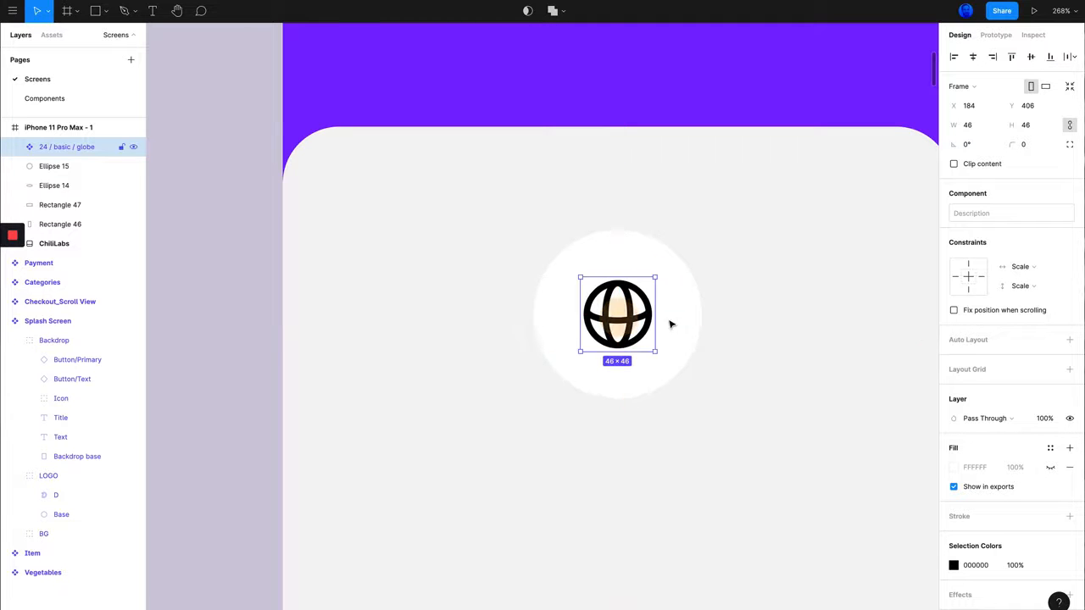
Copy the box icon inside the white circle of the Splash Screen component
{"action": "scroll", "coordinate": [679, 308], "scroll_direction": "down", "scroll_amount": 5}
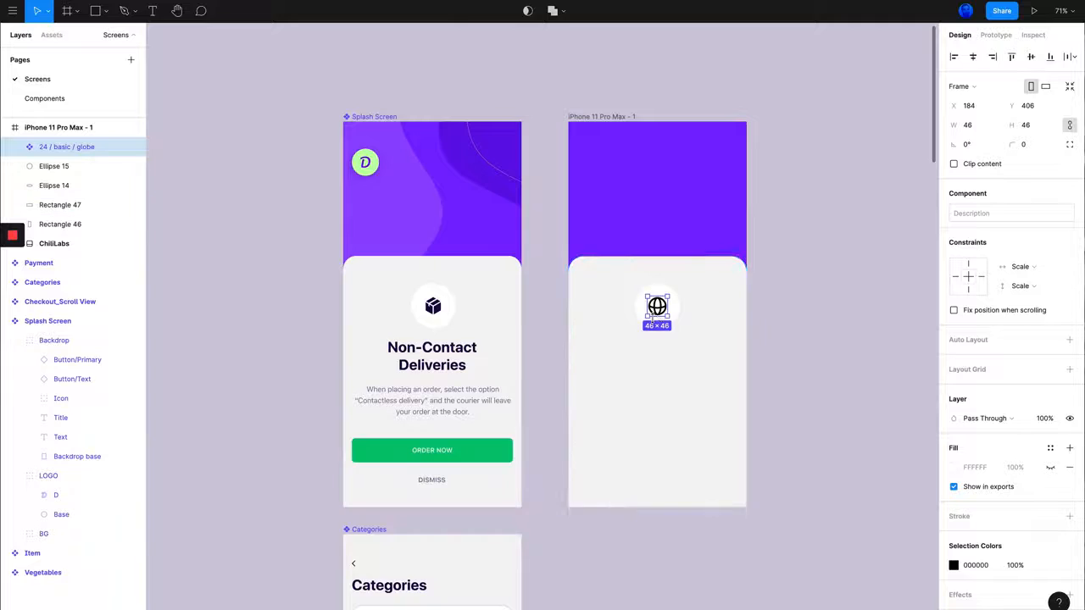
{"action": "scroll", "coordinate": [657, 318], "scroll_direction": "up", "scroll_amount": 5}
{"action": "scroll", "coordinate": [654, 319], "scroll_direction": "left", "scroll_amount": 3}
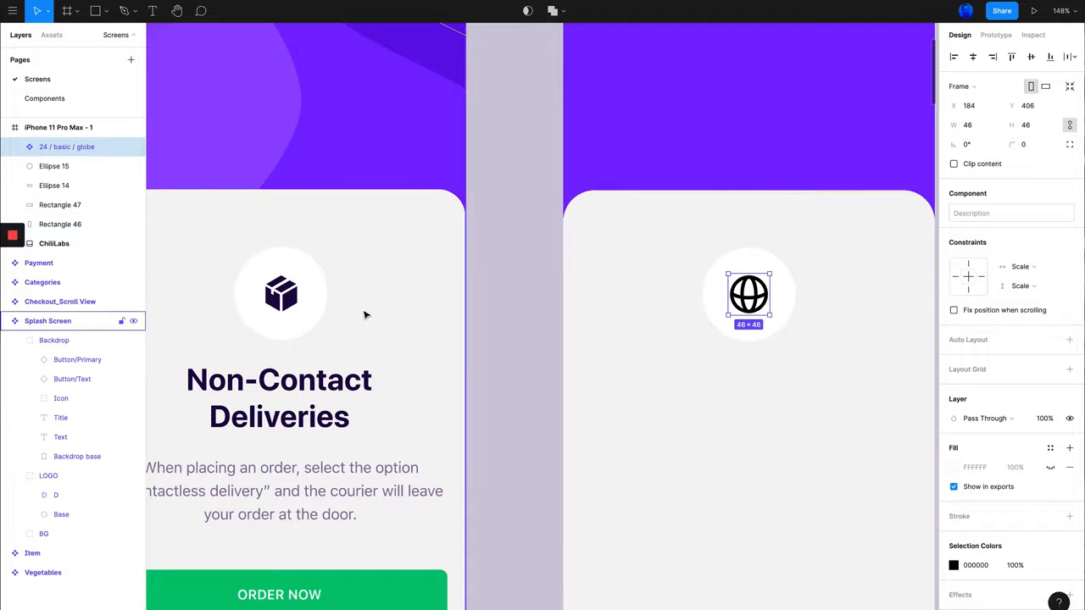
{"action": "left_click", "coordinate": [277, 296]}
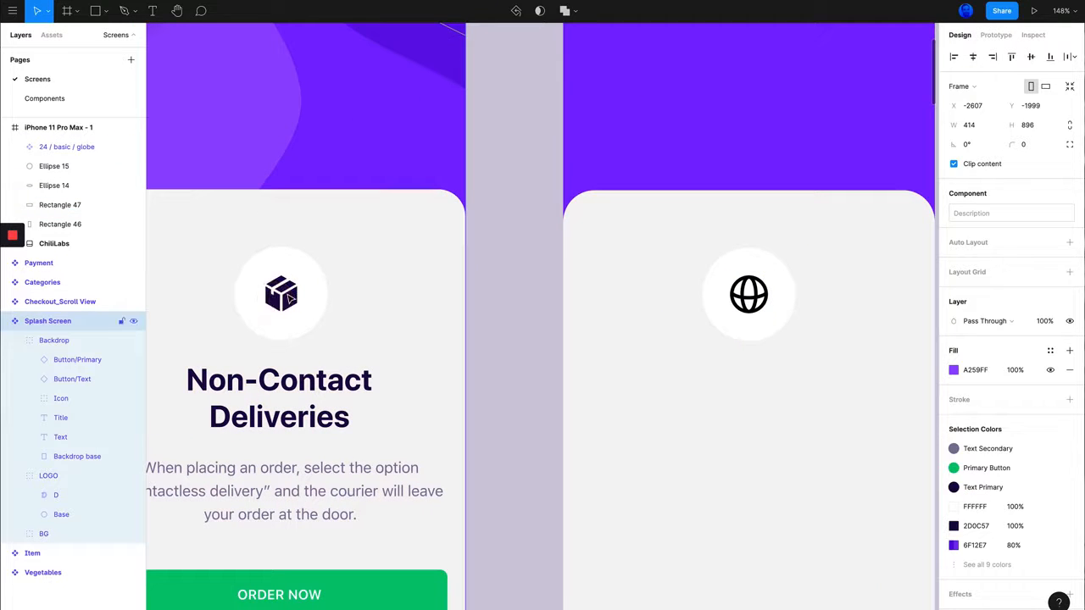
{"action": "double_click", "coordinate": [286, 300]}
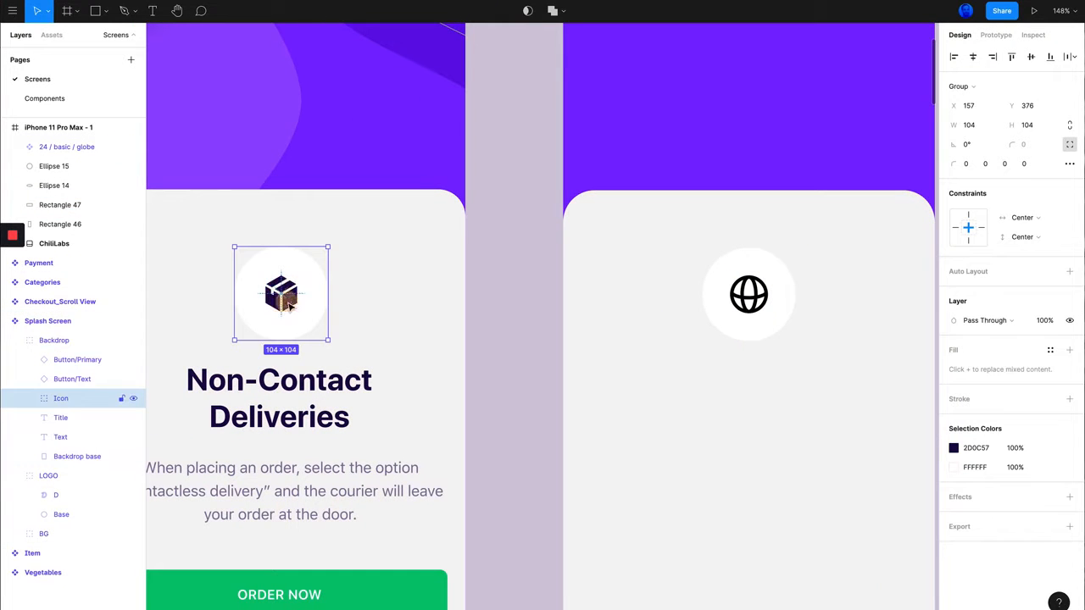
{"action": "double_click", "coordinate": [289, 307]}
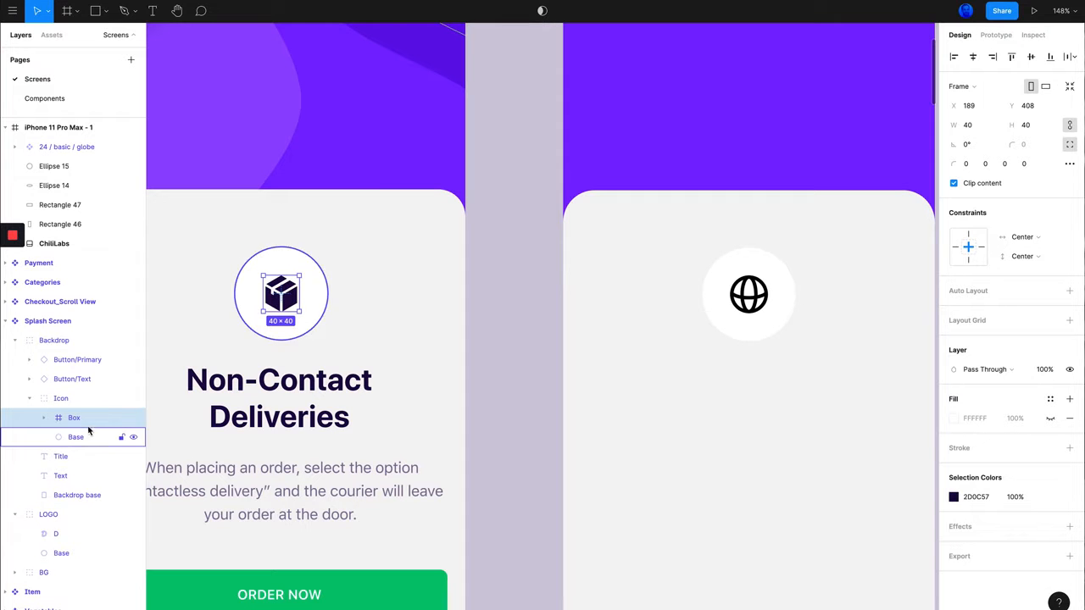
{"action": "key", "text": "super+c"}
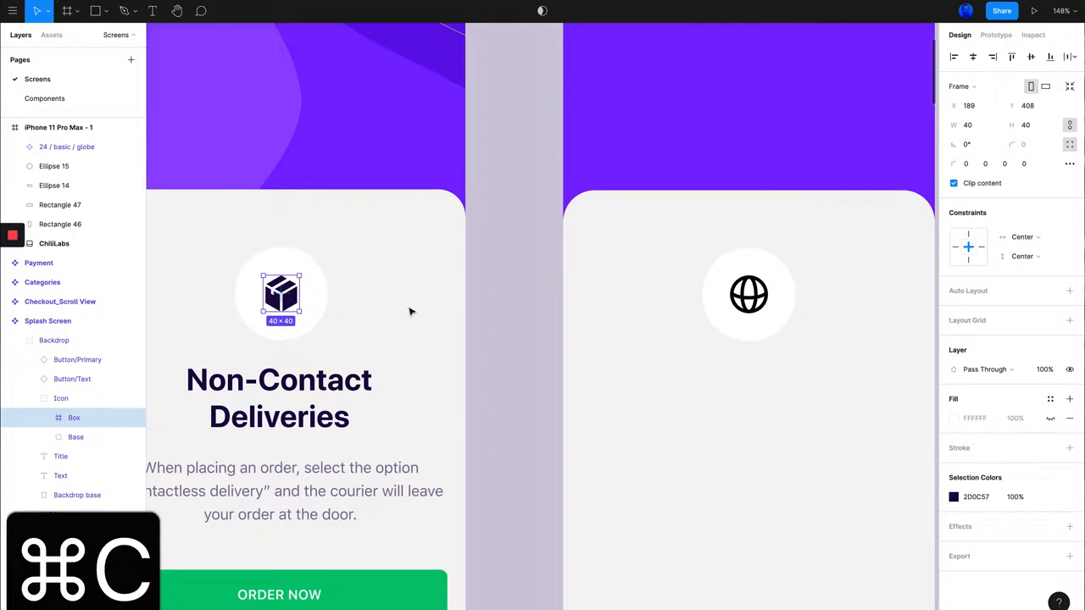
Replace the globe icon in the new frame with the copied 40 × 40 box icon, centered on the white circle
{"action": "left_click", "coordinate": [767, 297]}
{"action": "key", "text": "BackSpace"}
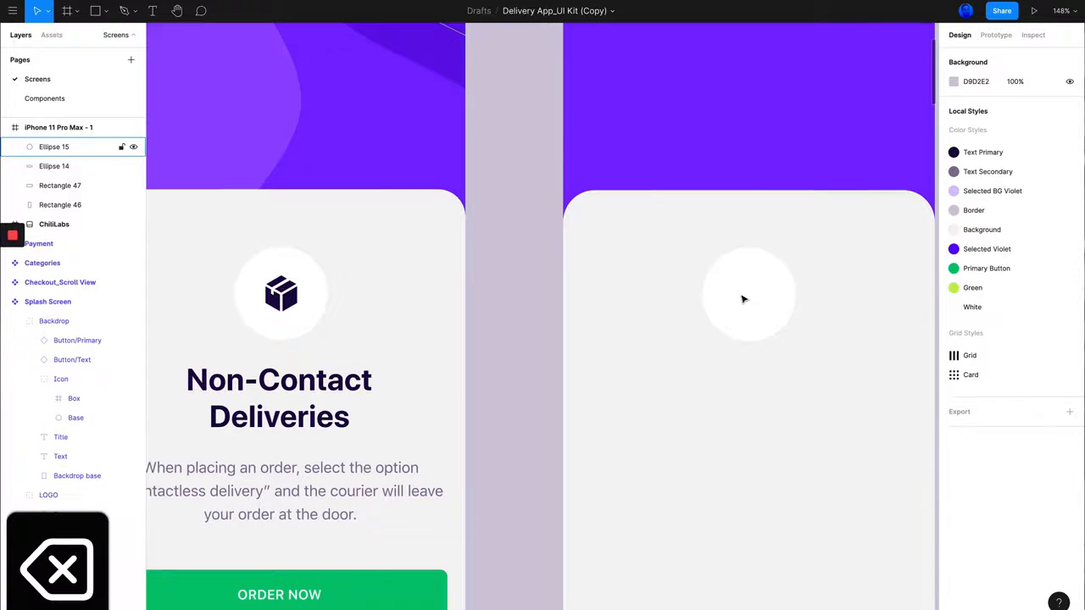
{"action": "key", "text": "super+v"}
{"action": "key", "text": "super+z"}
{"action": "left_click", "coordinate": [788, 293]}
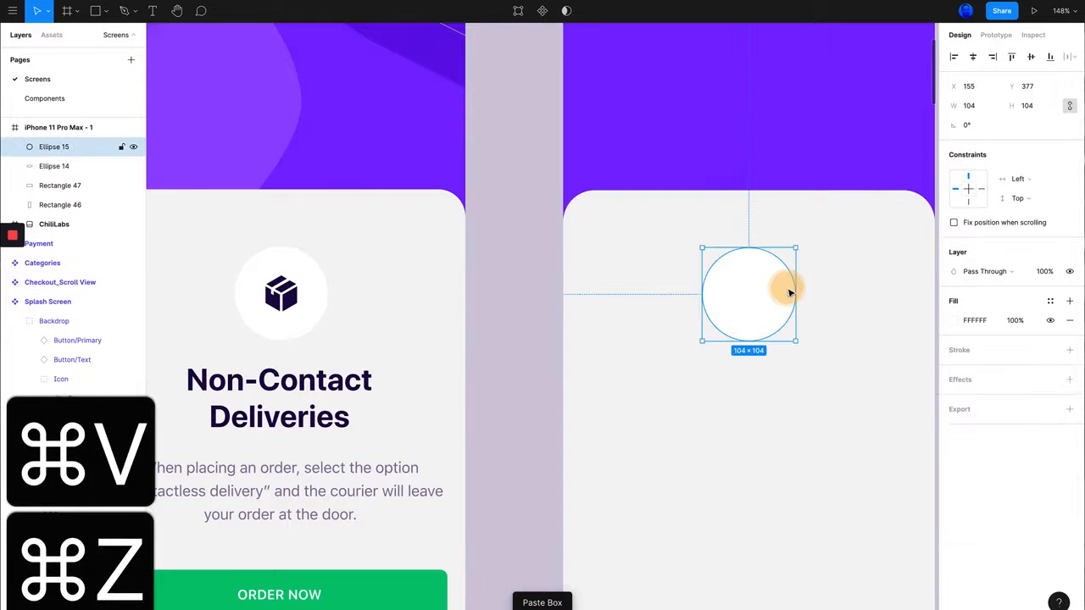
{"action": "key", "text": "super+v"}
{"action": "left_click_drag", "start_coordinate": [749, 324], "coordinate": [748, 298]}
{"action": "scroll", "coordinate": [744, 302], "scroll_direction": "right", "scroll_amount": 2}
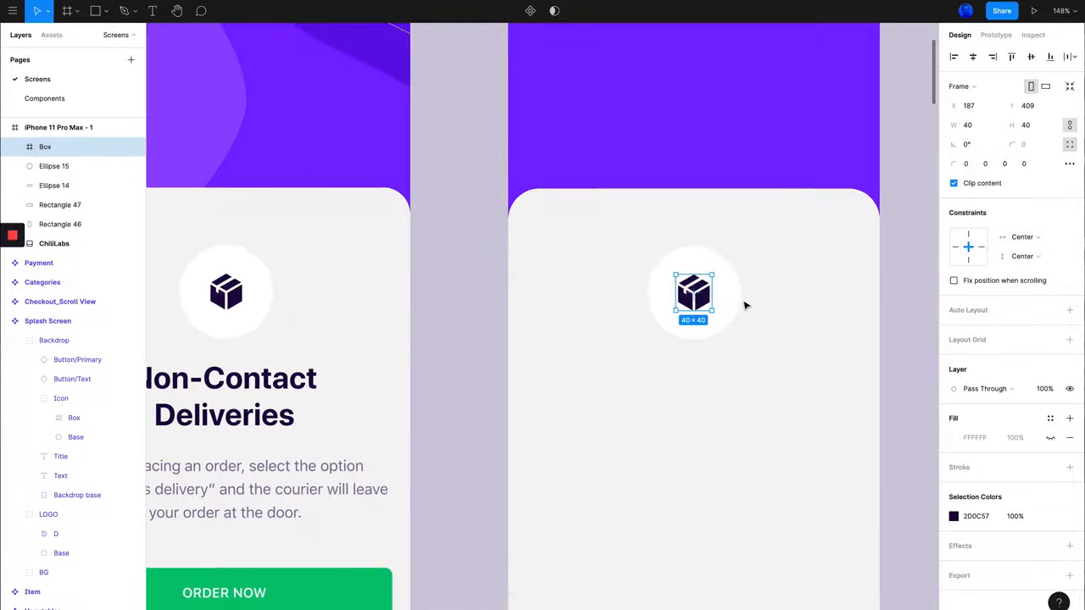
Review the Evericons for Figma resource page and browse the icon groups in the Evericons (Copy) file
{"action": "scroll", "coordinate": [601, 330], "scroll_direction": "down", "scroll_amount": 5}
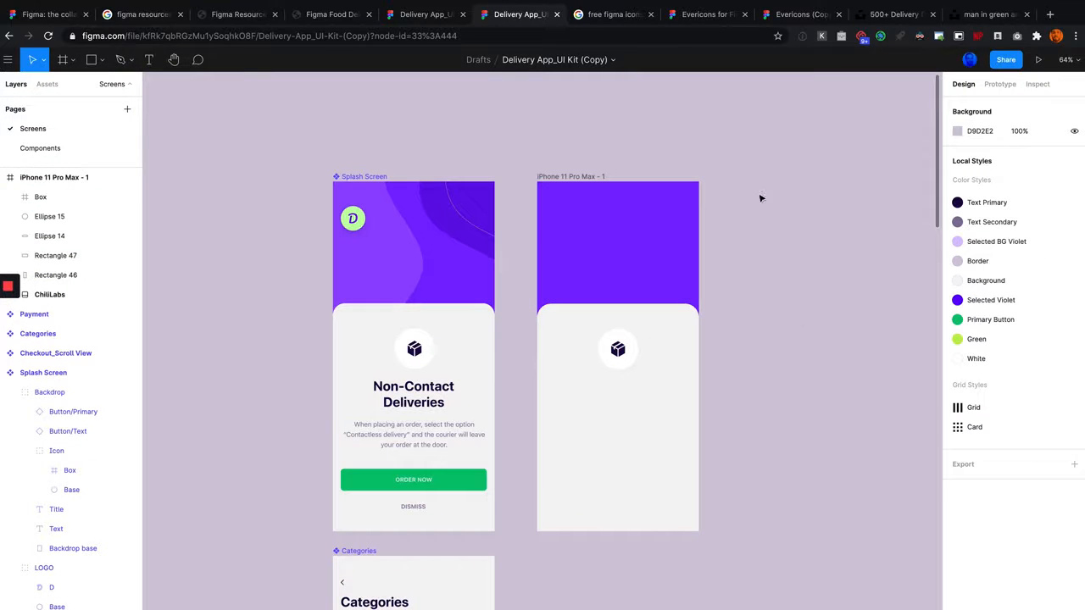
{"action": "left_click", "coordinate": [706, 15]}
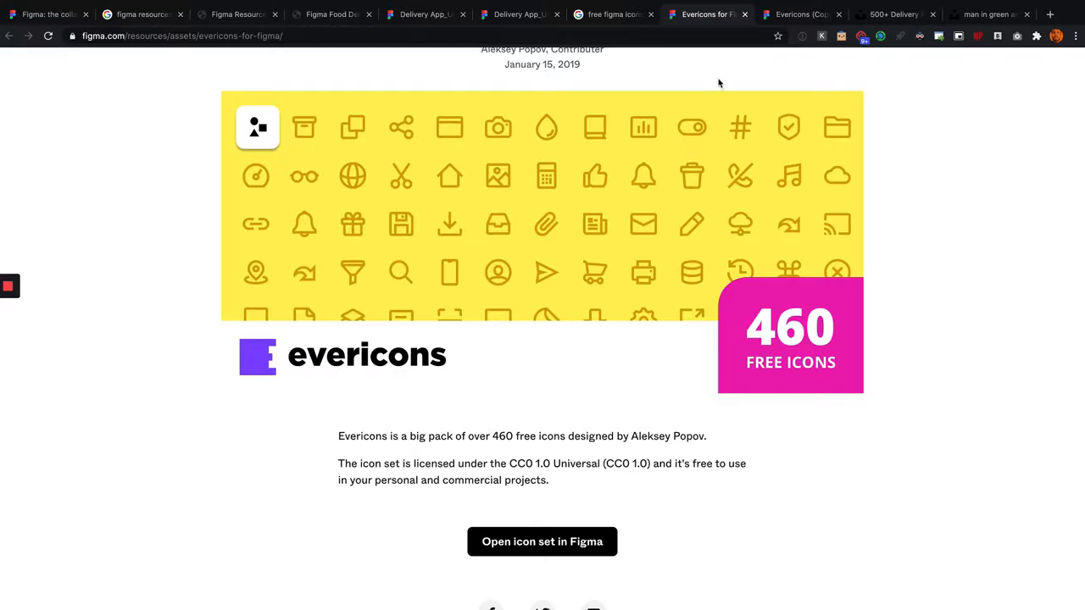
{"action": "left_click", "coordinate": [788, 15]}
{"action": "scroll", "coordinate": [774, 276], "scroll_direction": "right", "scroll_amount": 1}
{"action": "scroll", "coordinate": [771, 261], "scroll_direction": "down", "scroll_amount": 5}
{"action": "scroll", "coordinate": [771, 261], "scroll_direction": "down", "scroll_amount": 3}
{"action": "scroll", "coordinate": [772, 262], "scroll_direction": "down", "scroll_amount": 5}
{"action": "scroll", "coordinate": [734, 271], "scroll_direction": "up", "scroll_amount": 10}
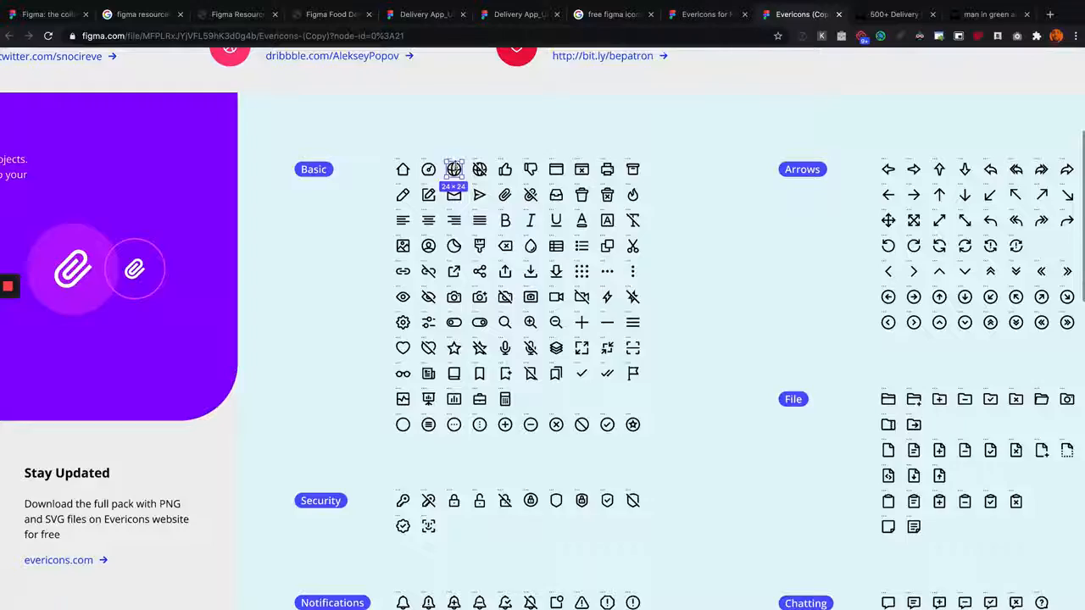
{"action": "scroll", "coordinate": [462, 185], "scroll_direction": "up", "scroll_amount": 5}
{"action": "scroll", "coordinate": [583, 78], "scroll_direction": "down", "scroll_amount": 1}
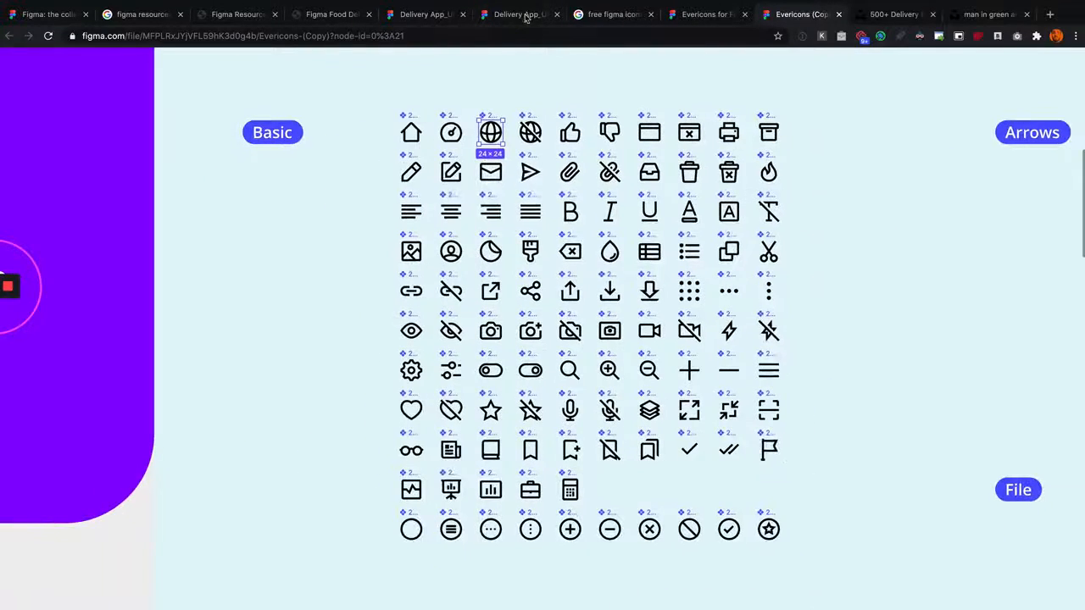
Return to Delivery App_UI Kit (Copy) and examine the Categories screen, then compare the Splash Screen with the new frame
{"action": "left_click", "coordinate": [511, 14]}
{"action": "scroll", "coordinate": [529, 241], "scroll_direction": "down", "scroll_amount": 2}
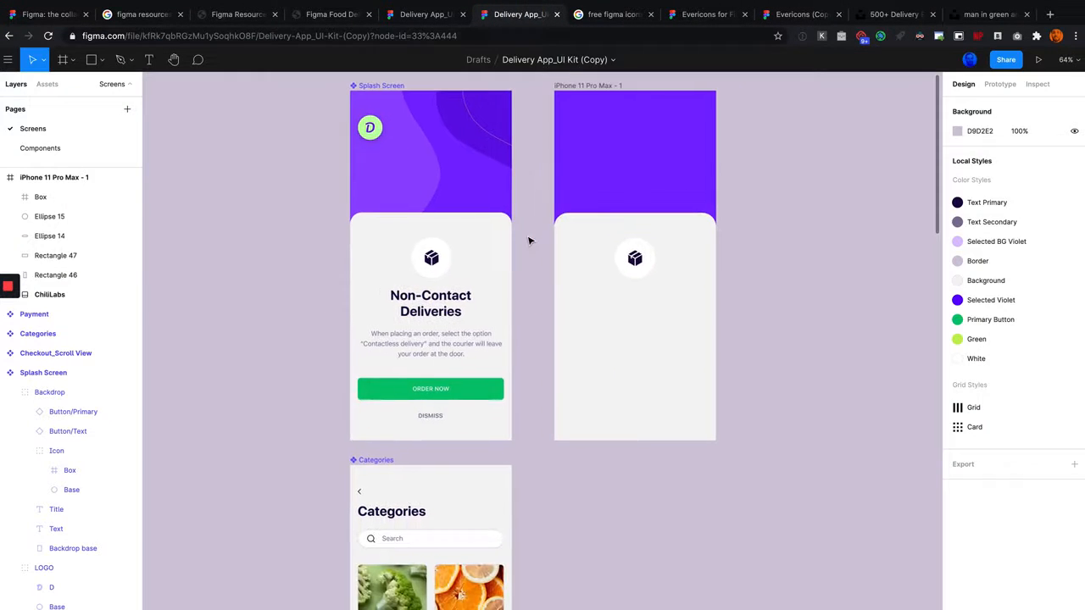
{"action": "scroll", "coordinate": [534, 230], "scroll_direction": "down", "scroll_amount": 5}
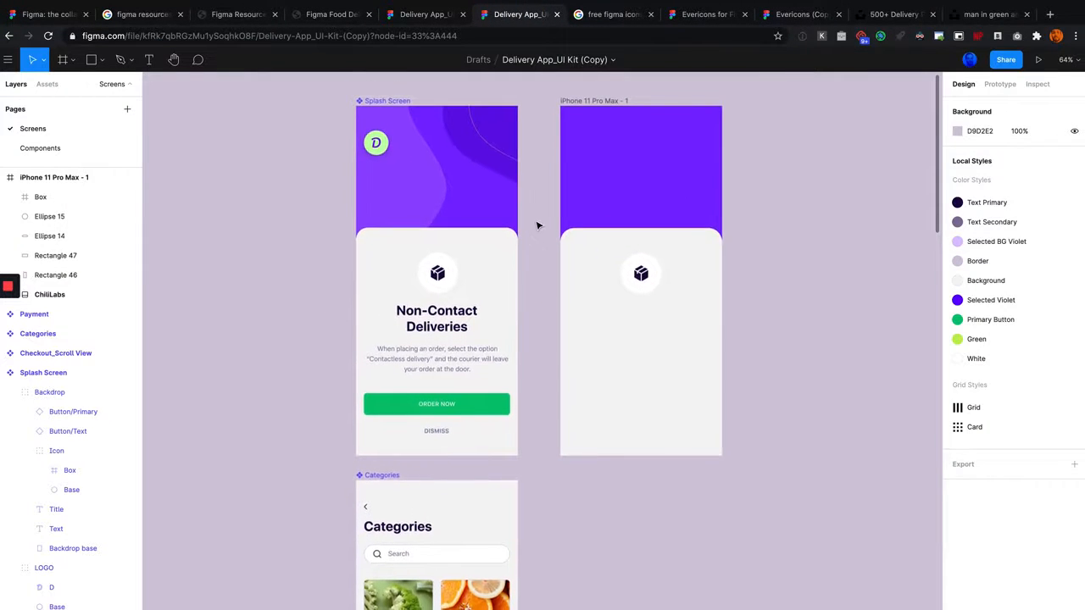
{"action": "scroll", "coordinate": [594, 246], "scroll_direction": "down", "scroll_amount": 7}
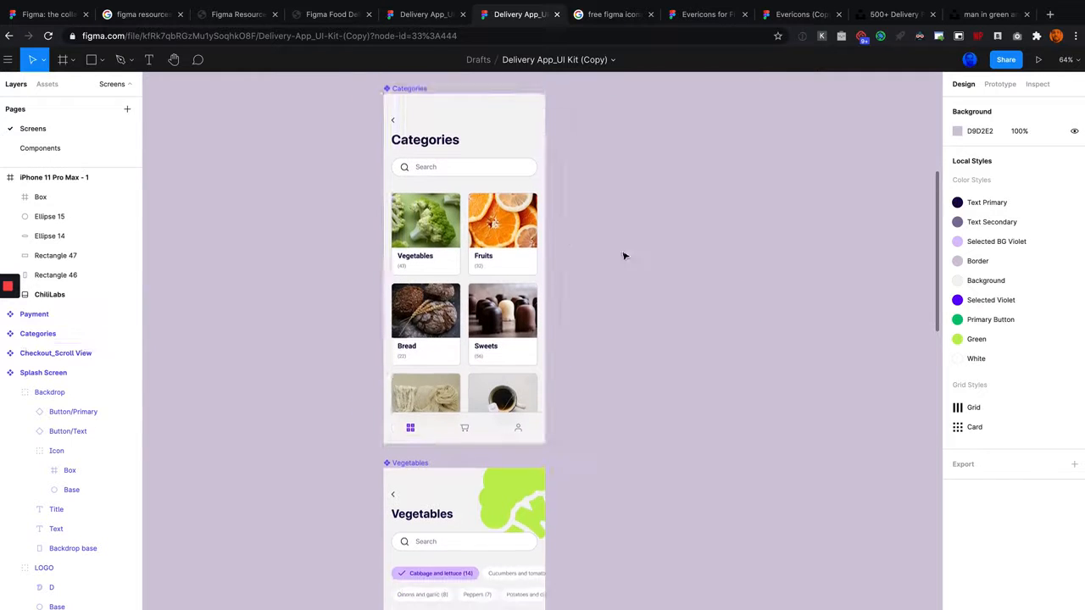
{"action": "scroll", "coordinate": [480, 194], "scroll_direction": "up", "scroll_amount": 4}
{"action": "scroll", "coordinate": [479, 193], "scroll_direction": "down", "scroll_amount": 5}
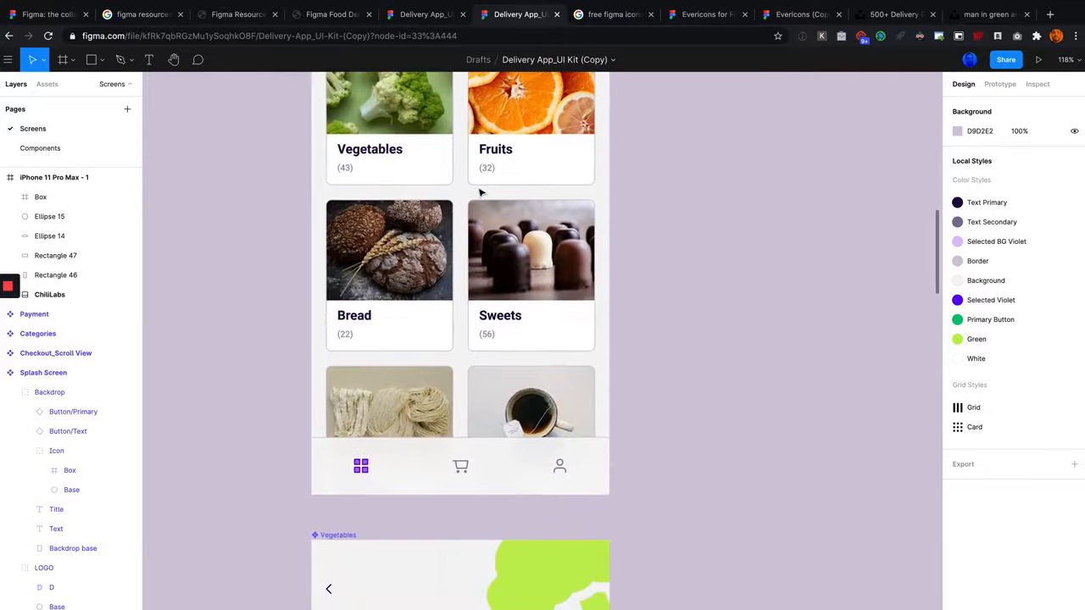
{"action": "scroll", "coordinate": [480, 193], "scroll_direction": "down", "scroll_amount": 5}
{"action": "scroll", "coordinate": [480, 193], "scroll_direction": "up", "scroll_amount": 10}
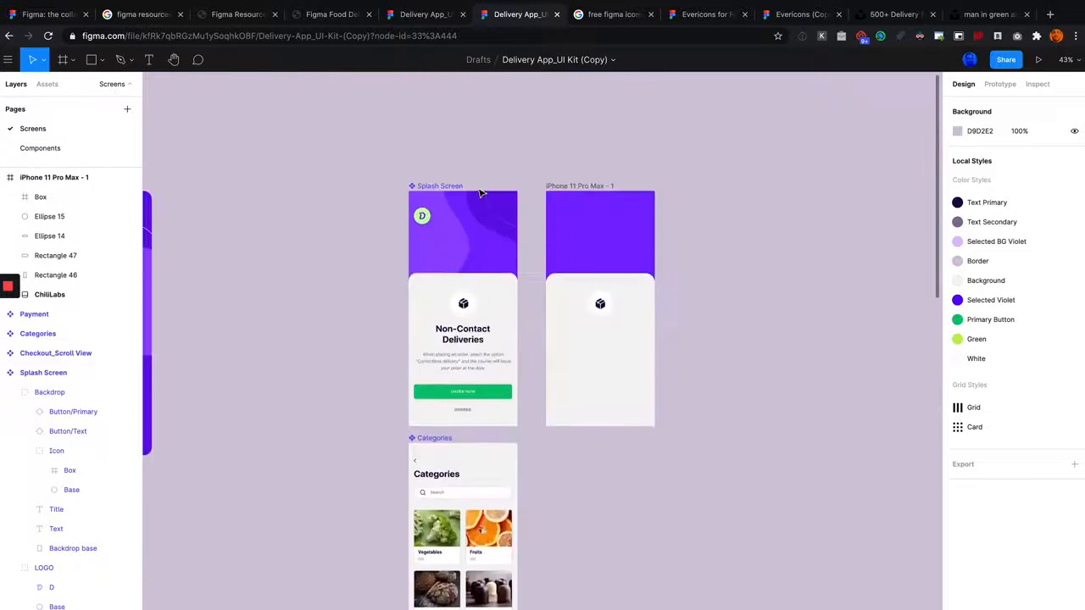
{"action": "scroll", "coordinate": [454, 256], "scroll_direction": "up", "scroll_amount": 6}
{"action": "scroll", "coordinate": [454, 256], "scroll_direction": "down", "scroll_amount": 4}
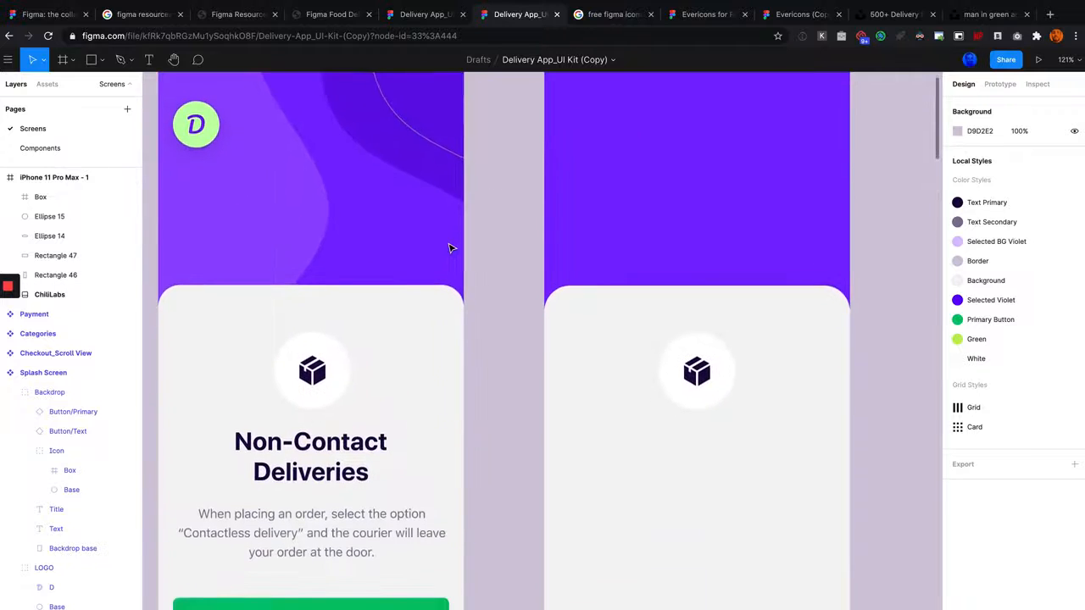
{"action": "scroll", "coordinate": [547, 215], "scroll_direction": "down", "scroll_amount": 3}
{"action": "scroll", "coordinate": [599, 229], "scroll_direction": "up", "scroll_amount": 1}
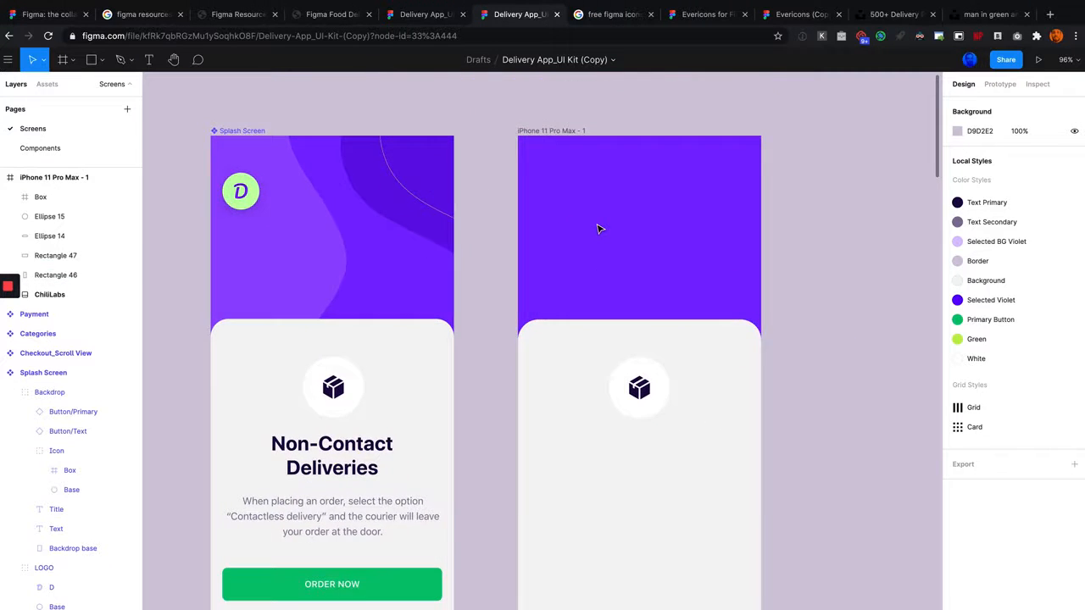
{"action": "scroll", "coordinate": [598, 229], "scroll_direction": "down", "scroll_amount": 3}
{"action": "scroll", "coordinate": [475, 218], "scroll_direction": "up", "scroll_amount": 2}
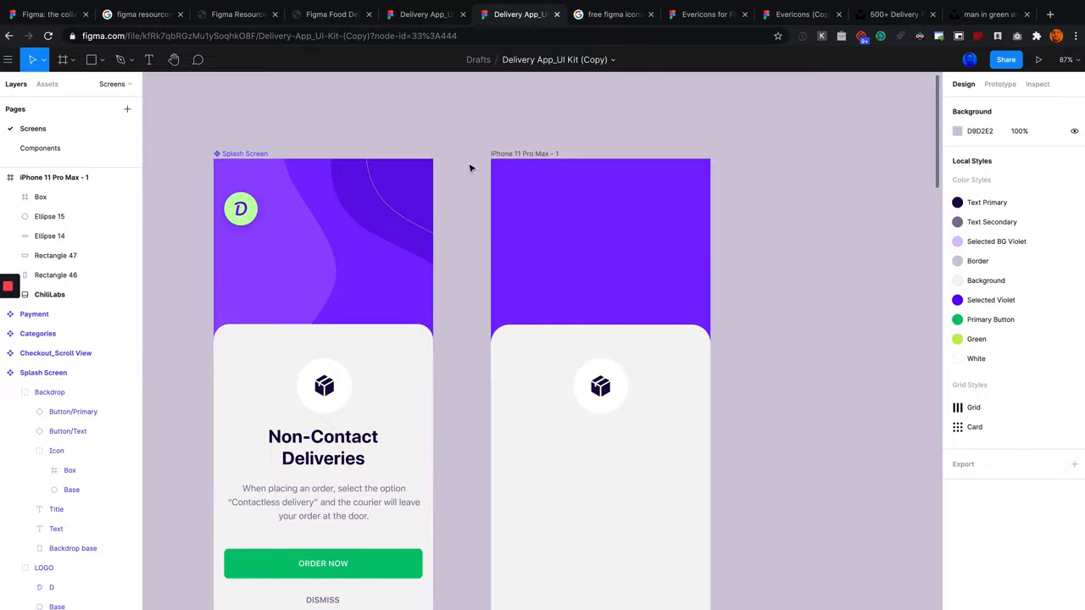
{"action": "scroll", "coordinate": [596, 123], "scroll_direction": "up", "scroll_amount": 1}
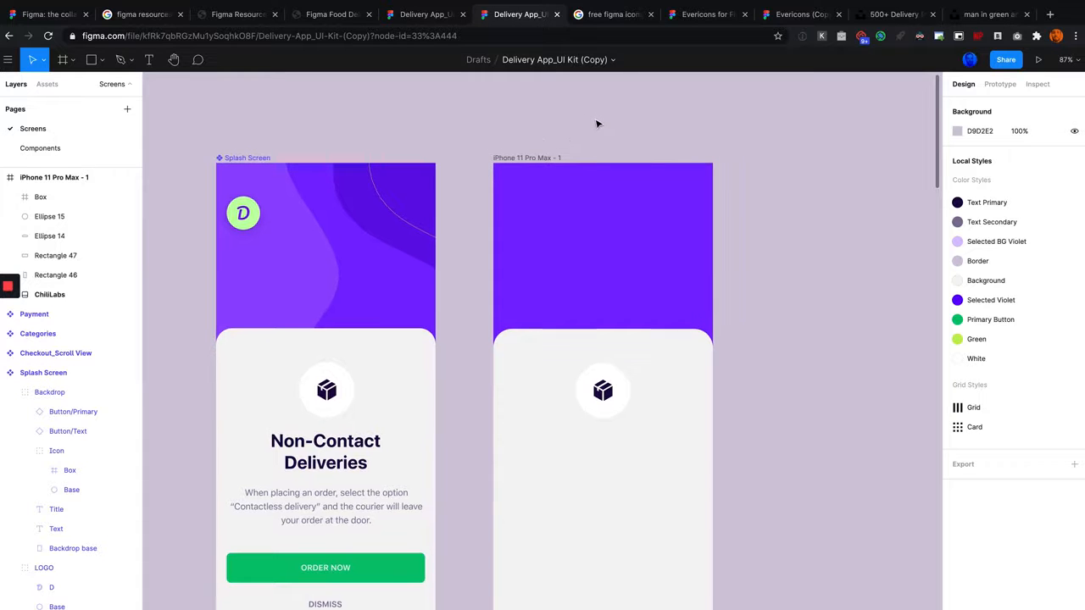
Switch to Unsplash, look through the delivery photos and copy the image of the rider in the green jacket and black helmet
{"action": "left_click", "coordinate": [877, 14]}
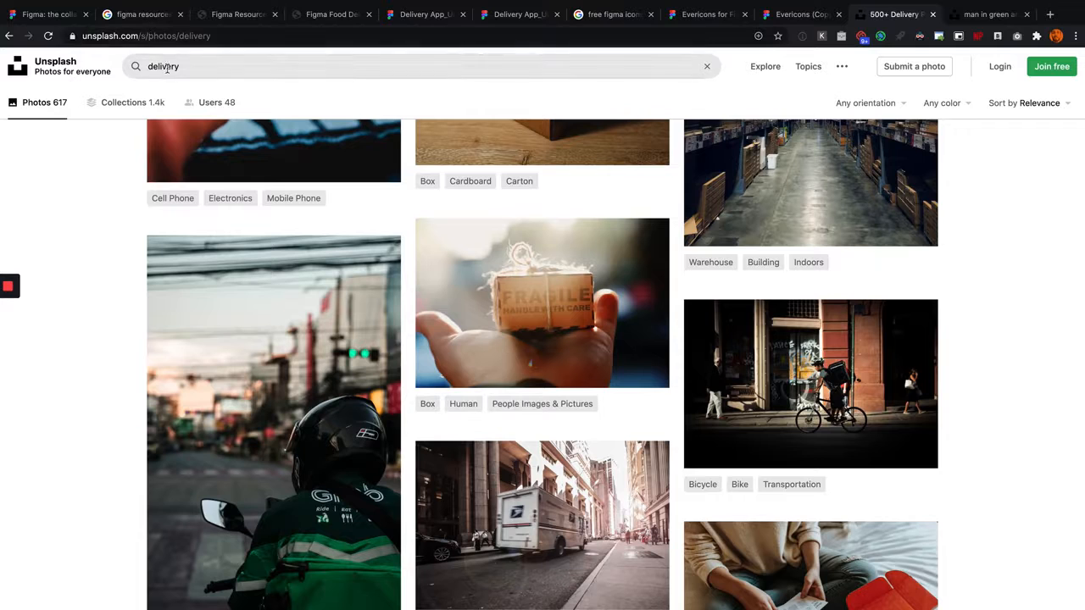
{"action": "scroll", "coordinate": [291, 352], "scroll_direction": "down", "scroll_amount": 2}
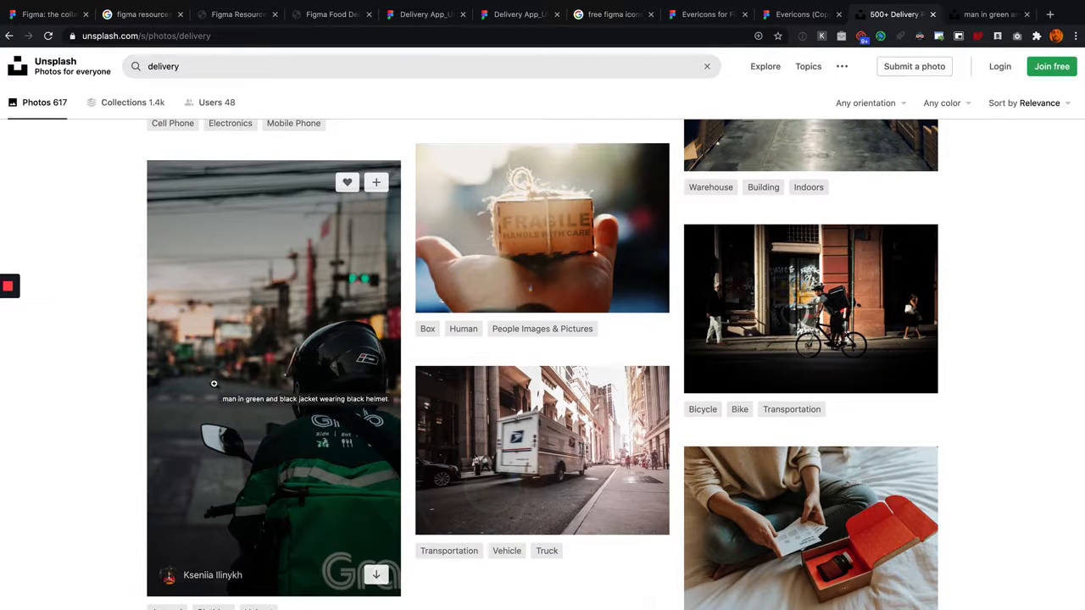
{"action": "left_click", "coordinate": [994, 15]}
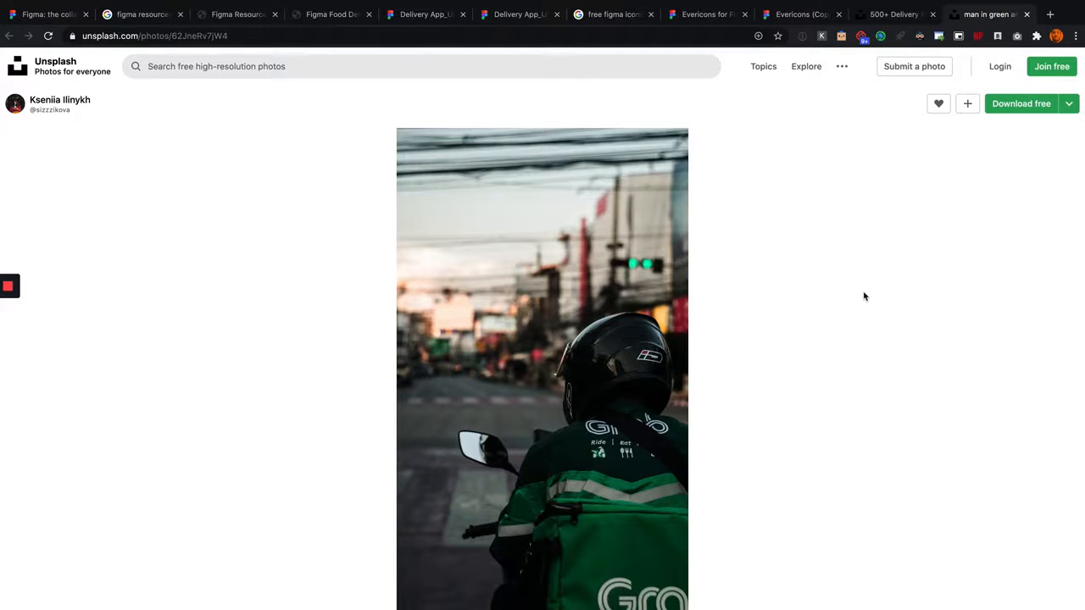
{"action": "right_click", "coordinate": [568, 282]}
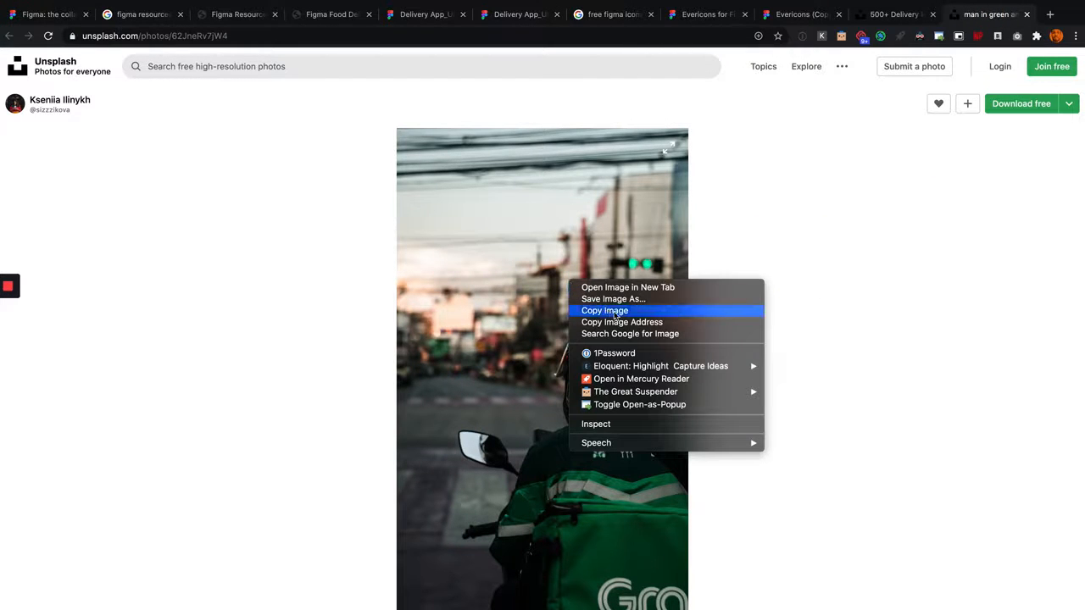
{"action": "left_click", "coordinate": [623, 312]}
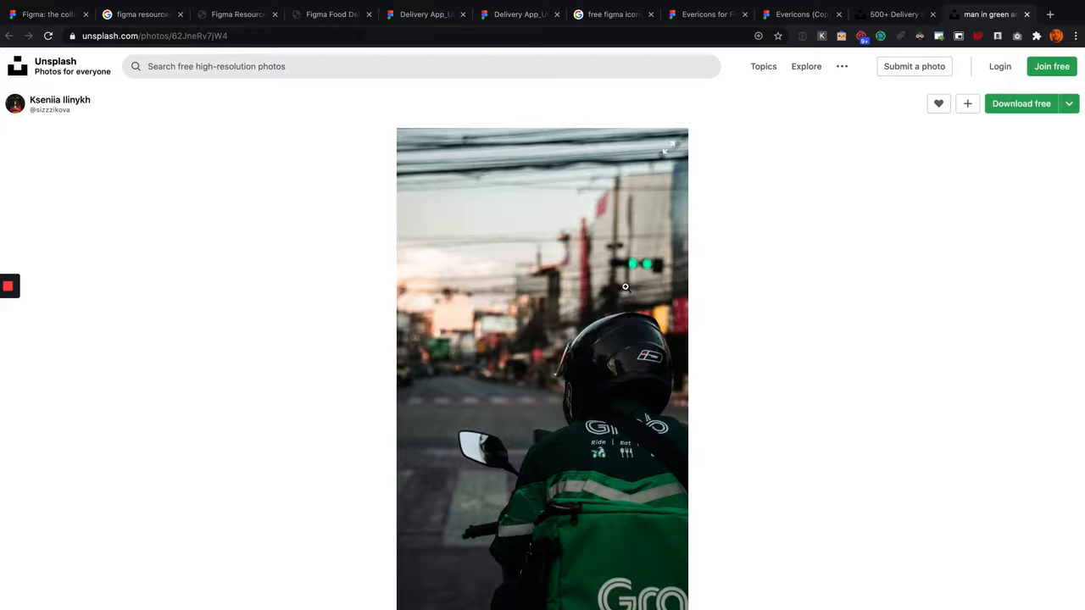
Switch back to Delivery App_UI Kit (Copy) and paste the copied rider photo as the fill of the purple background rectangle
{"action": "left_click", "coordinate": [516, 17]}
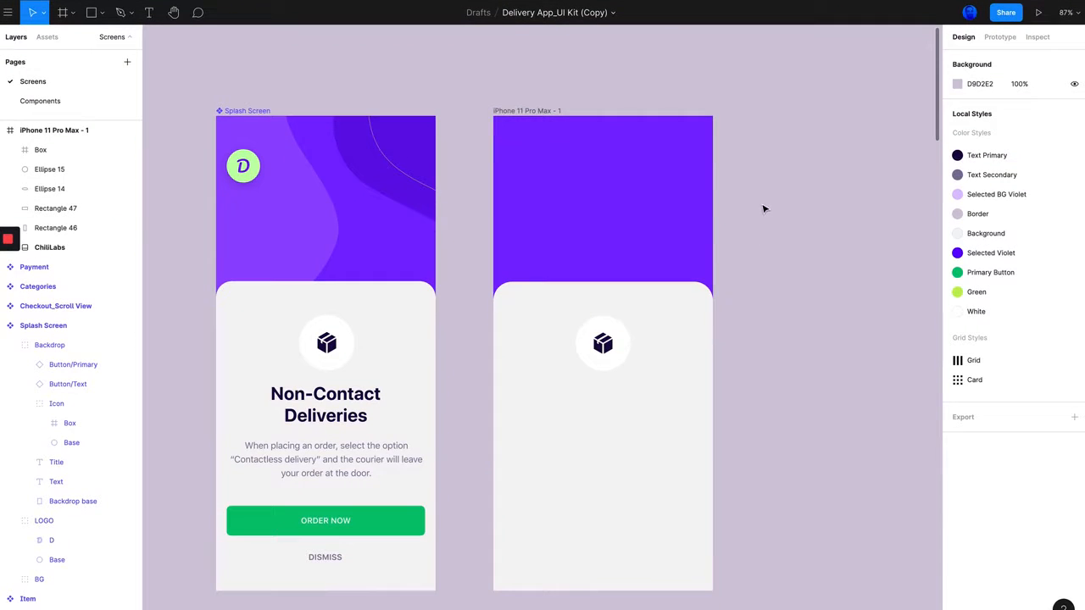
{"action": "left_click", "coordinate": [588, 168]}
{"action": "scroll", "coordinate": [588, 172], "scroll_direction": "right", "scroll_amount": 3}
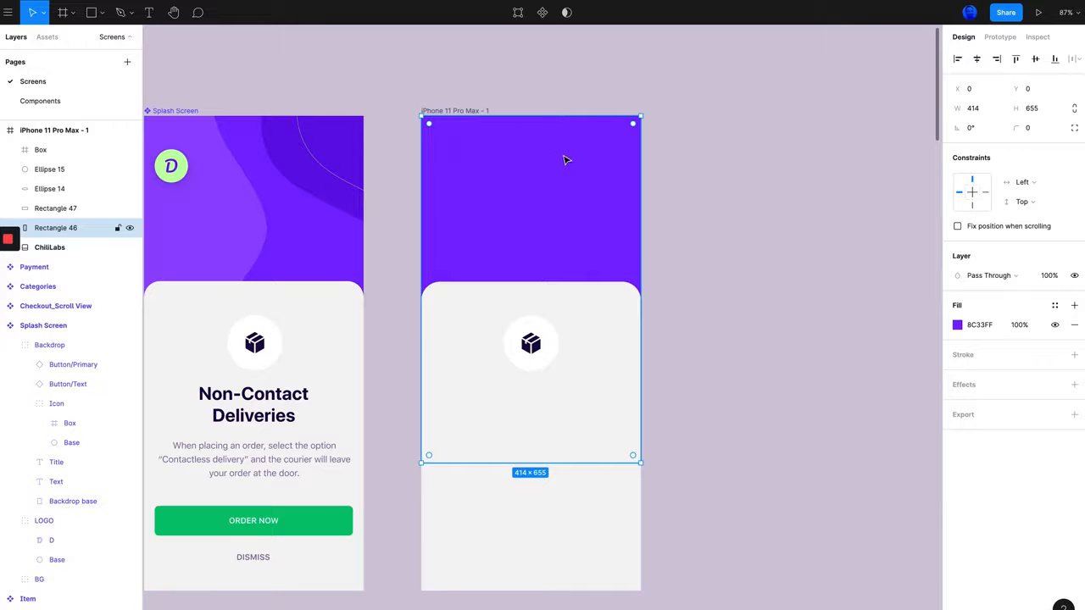
{"action": "key", "text": "super+v"}
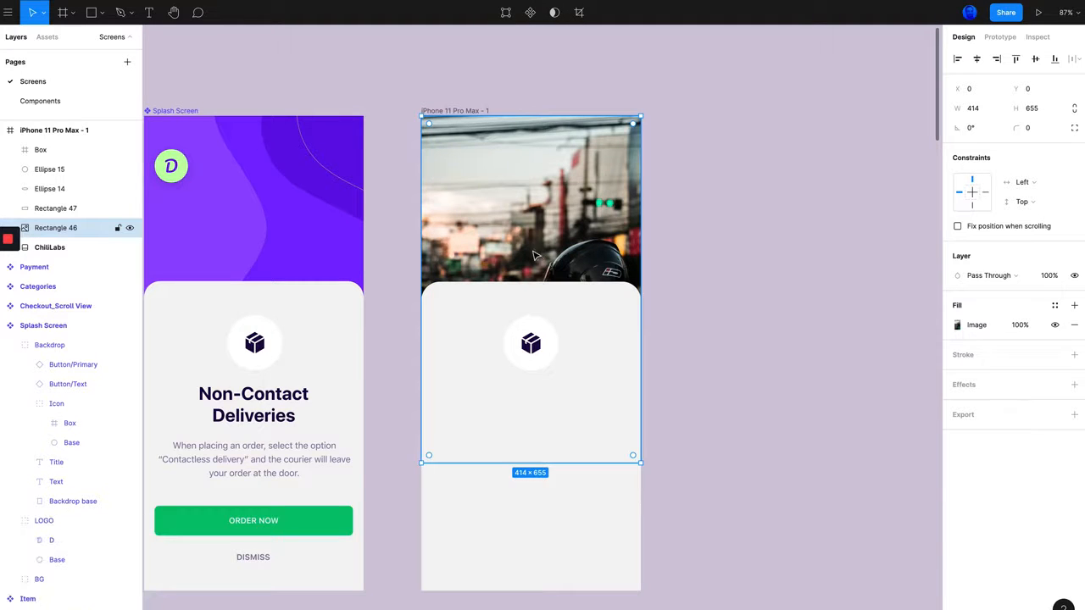
Move the photo rectangle straight up to Y -207 so the rider fills the area above the card, and deselect it
{"action": "mouse_move", "coordinate": [541, 239]}
{"action": "left_mouse_down"}
{"action": "mouse_move", "coordinate": [540, 183]}
{"action": "mouse_move", "coordinate": [529, 245]}
{"action": "left_mouse_up"}
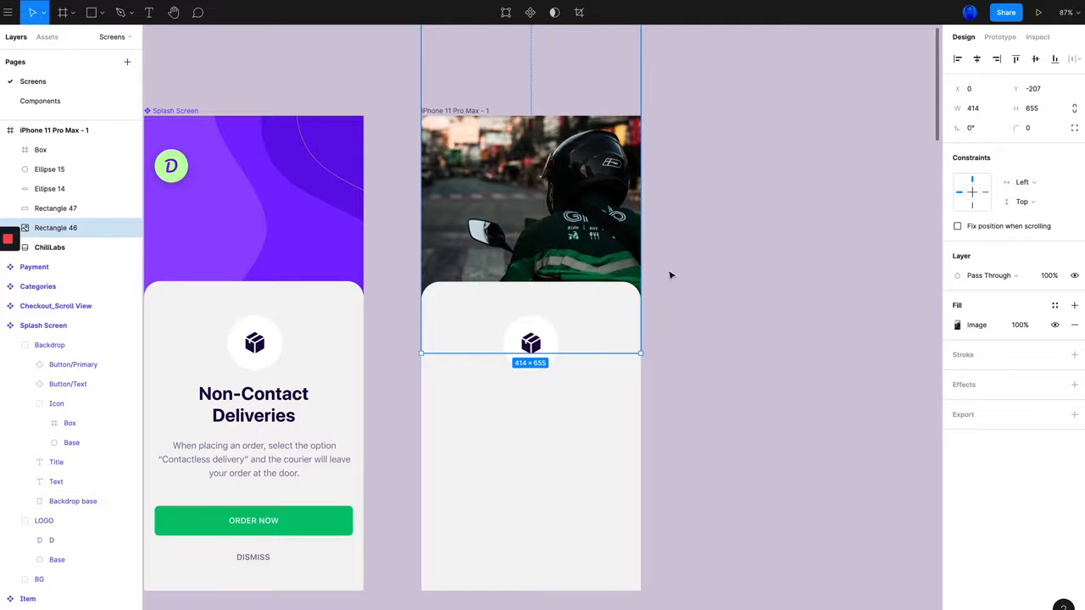
{"action": "scroll", "coordinate": [672, 275], "scroll_direction": "down", "scroll_amount": 3}
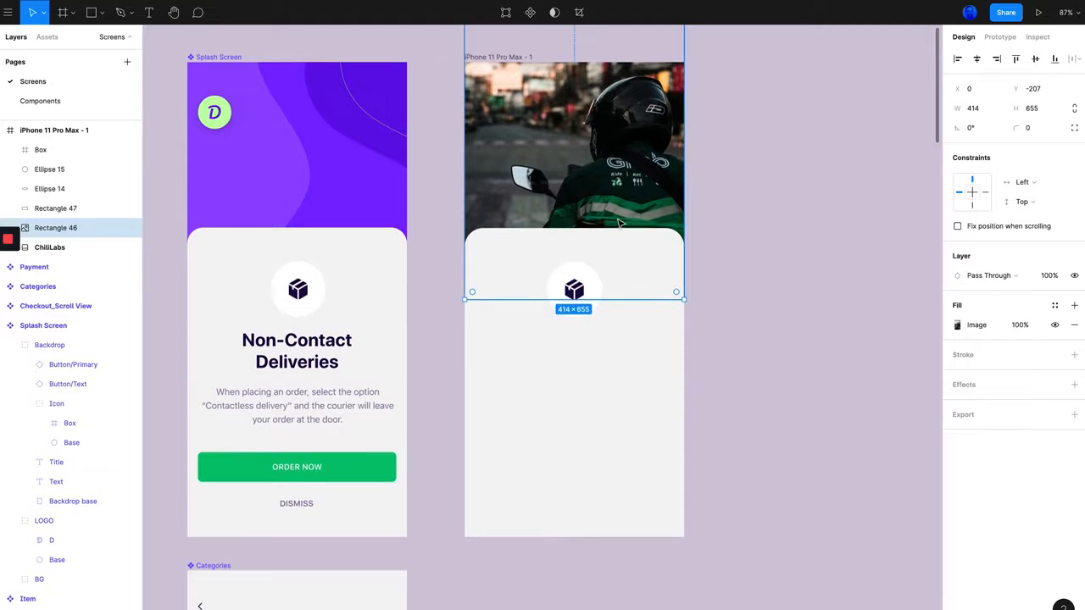
{"action": "scroll", "coordinate": [645, 235], "scroll_direction": "up", "scroll_amount": 3}
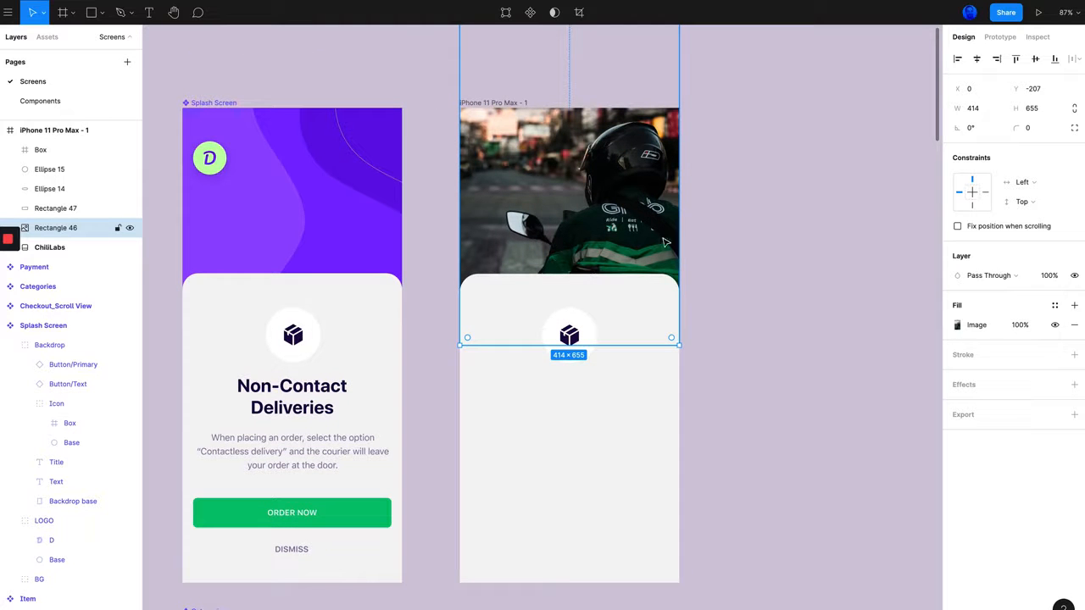
{"action": "left_click", "coordinate": [723, 242]}
{"action": "scroll", "coordinate": [721, 239], "scroll_direction": "down", "scroll_amount": 4}
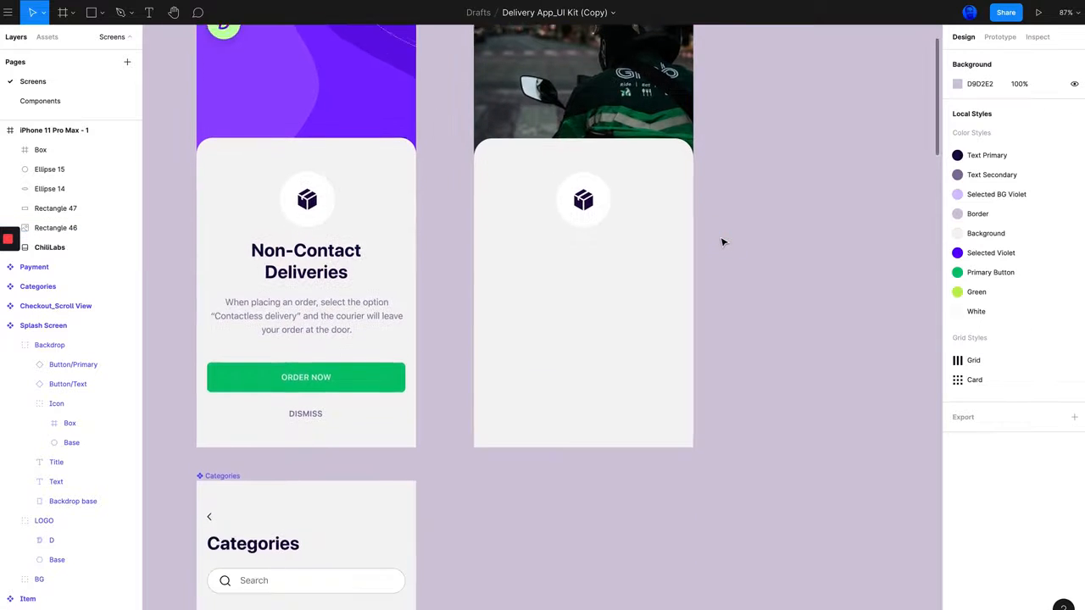
{"action": "scroll", "coordinate": [722, 240], "scroll_direction": "up", "scroll_amount": 2}
{"action": "scroll", "coordinate": [565, 302], "scroll_direction": "up", "scroll_amount": 3}
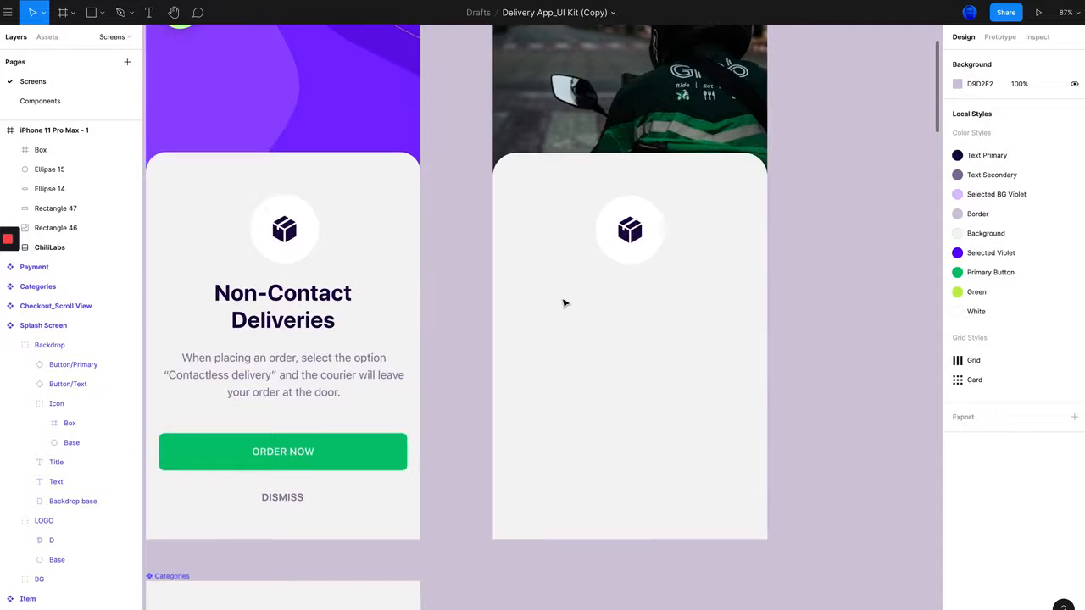
Add the text "Non-Contact Deliveries" to the new frame's card, below the white circle
{"action": "scroll", "coordinate": [571, 302], "scroll_direction": "right", "scroll_amount": 1}
{"action": "scroll", "coordinate": [363, 297], "scroll_direction": "left", "scroll_amount": 1}
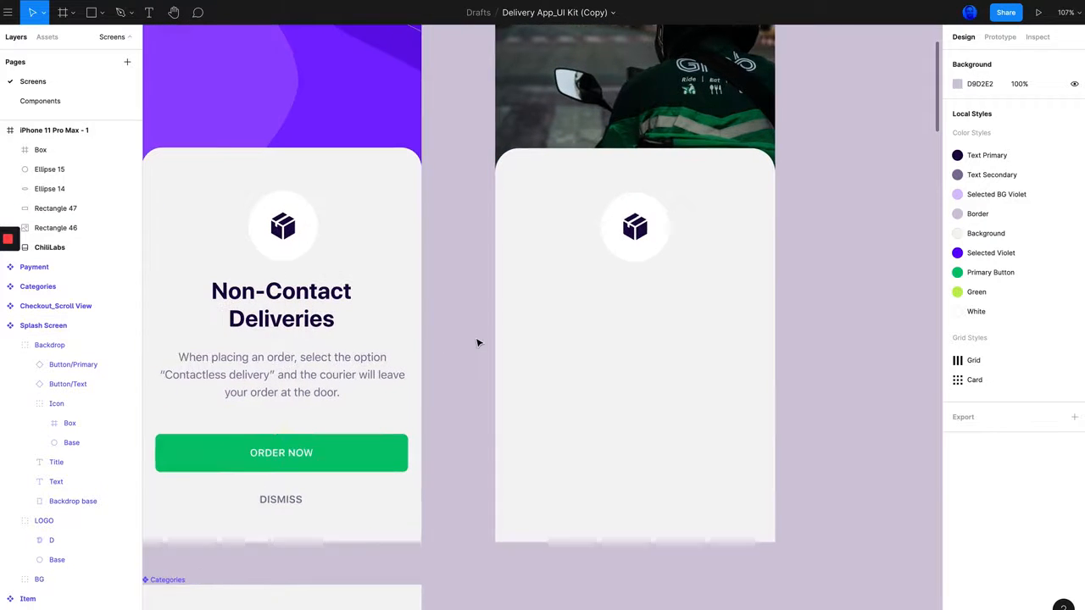
{"action": "scroll", "coordinate": [495, 339], "scroll_direction": "up", "scroll_amount": 2}
{"action": "scroll", "coordinate": [494, 339], "scroll_direction": "left", "scroll_amount": 1}
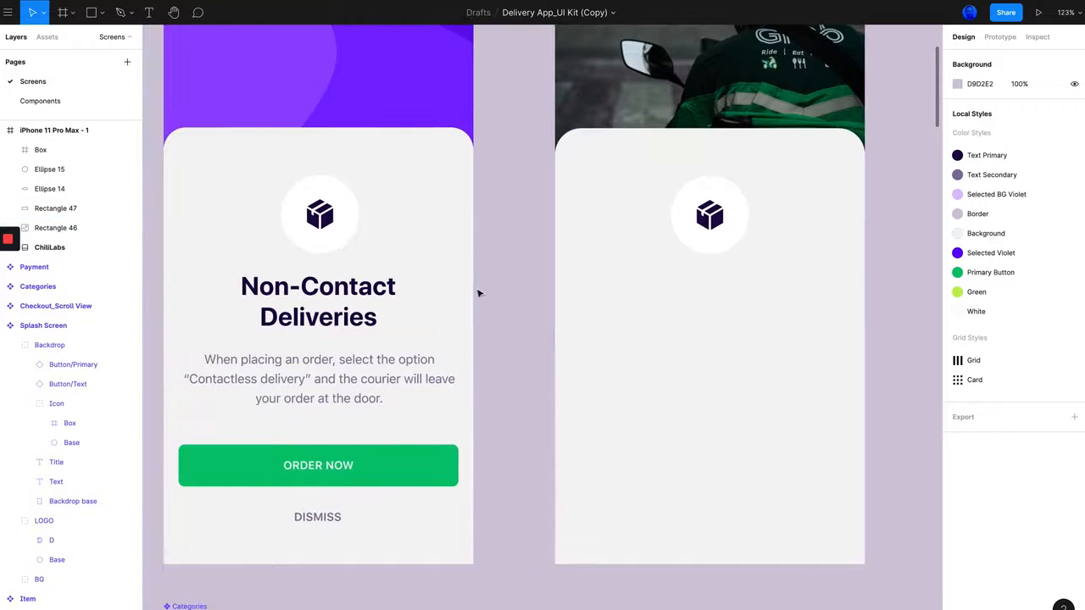
{"action": "scroll", "coordinate": [479, 293], "scroll_direction": "right", "scroll_amount": 1}
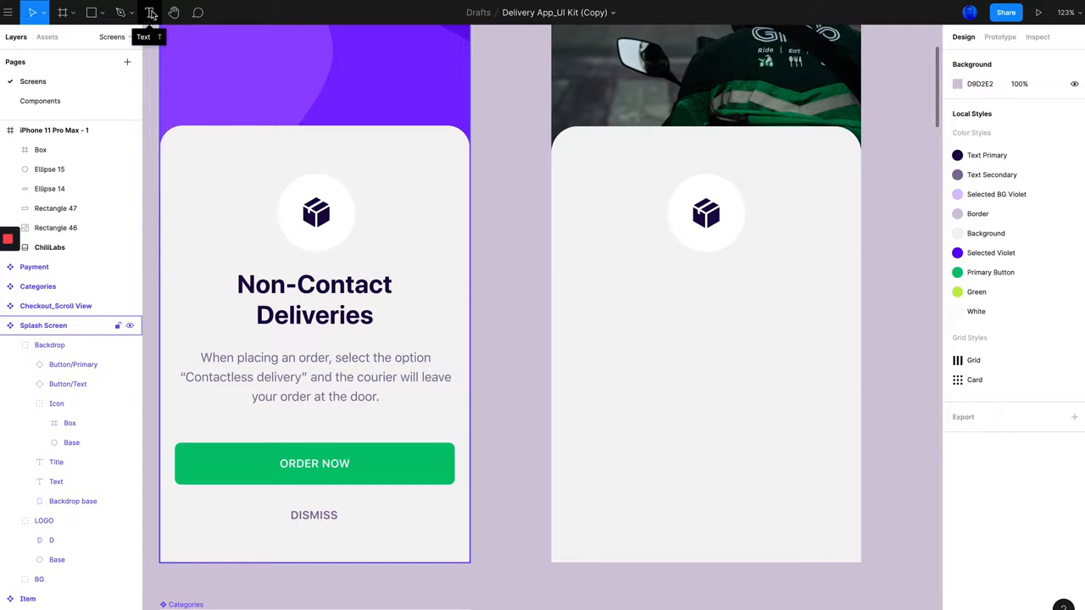
{"action": "key", "text": "t"}
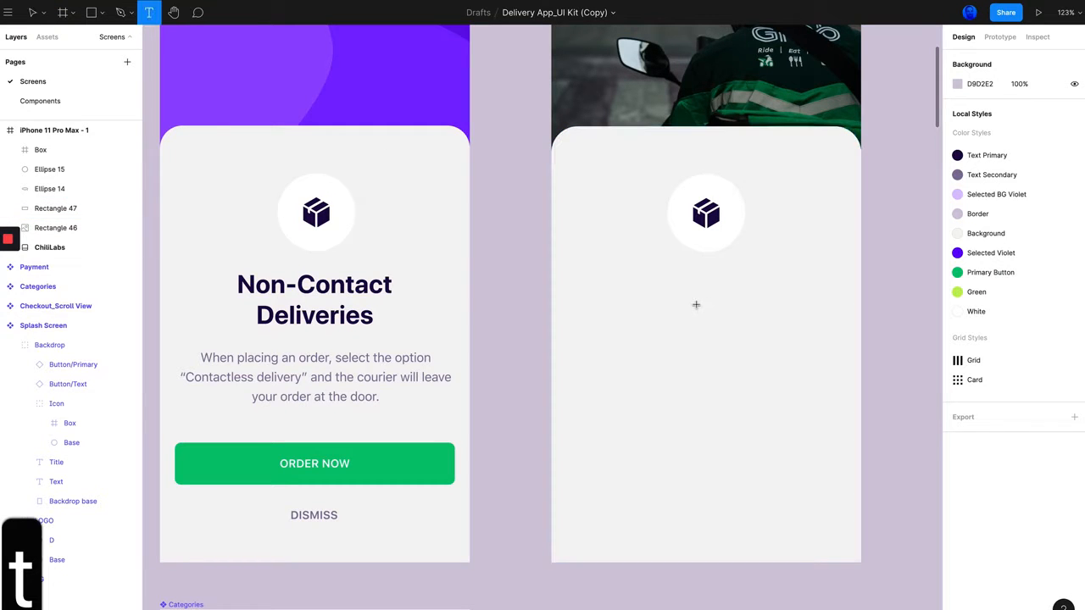
{"action": "left_click", "coordinate": [695, 298]}
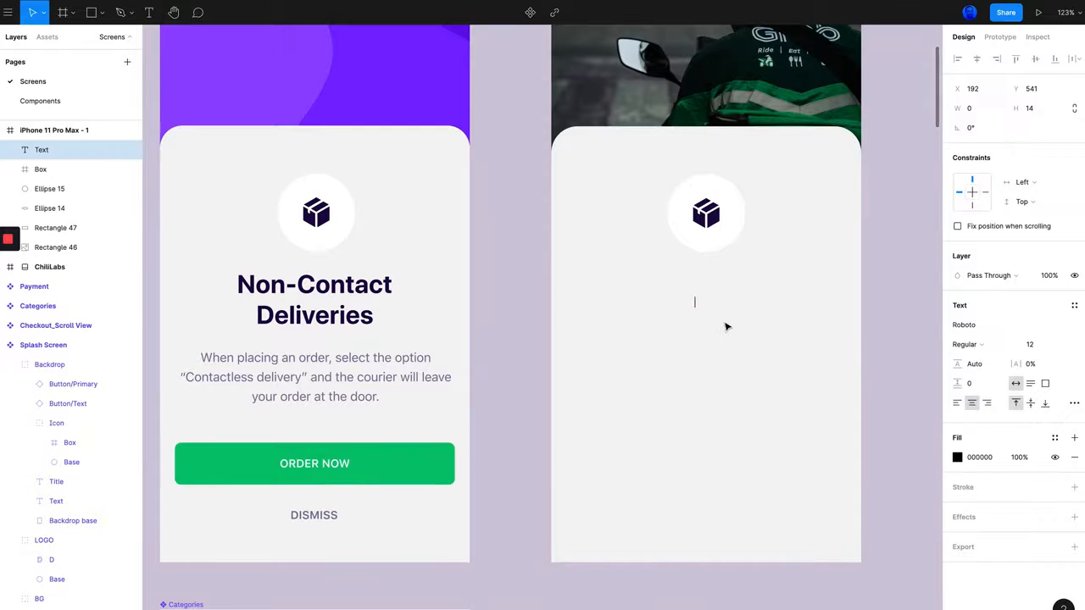
{"action": "type", "text": "Non-"}
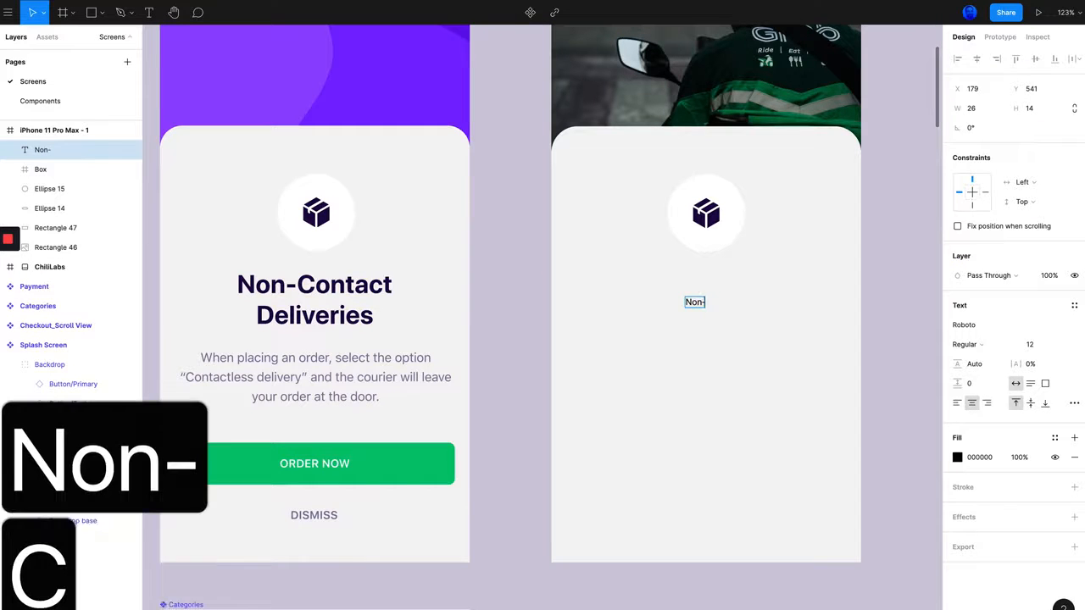
{"action": "type", "text": "Contact"}
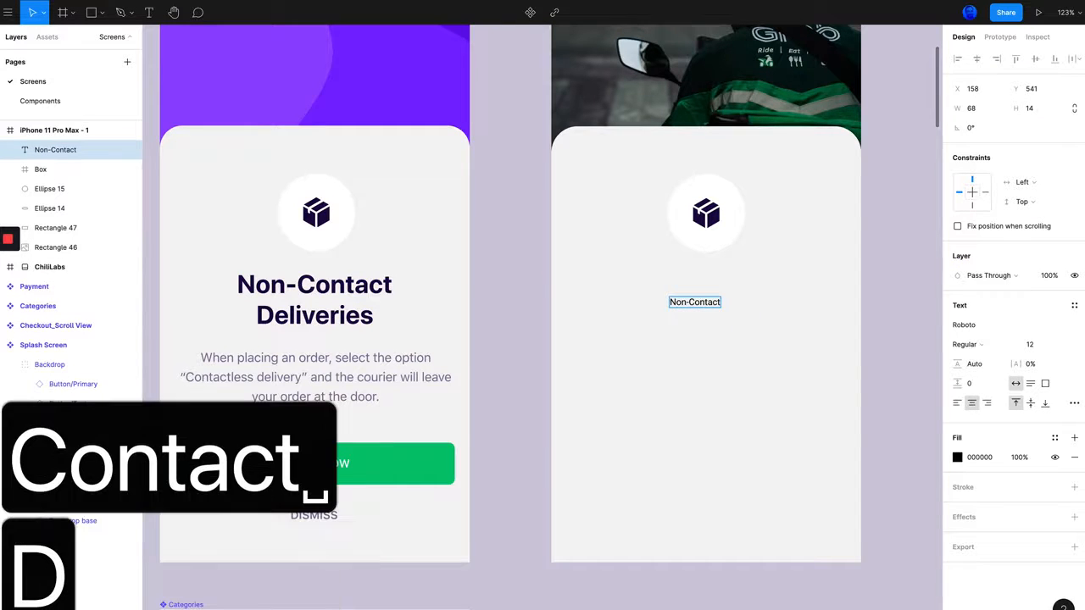
{"action": "type", "text": " Deliveries"}
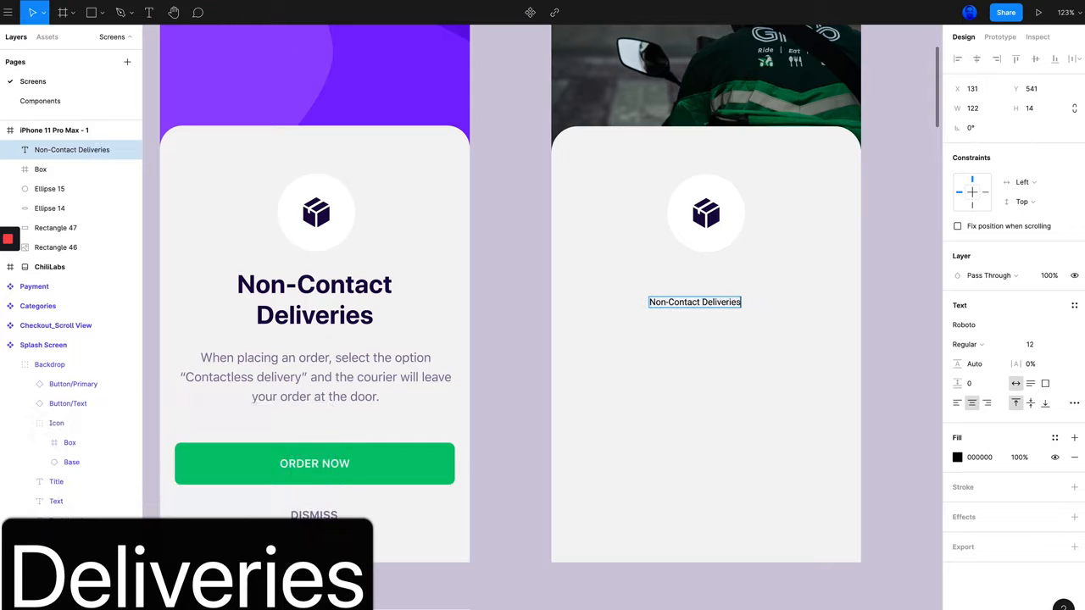
Move the "Non-Contact Deliveries" text up to X 155, Y 517, just beneath the white circle
{"action": "left_click", "coordinate": [732, 321]}
{"action": "left_click_drag", "start_coordinate": [698, 302], "coordinate": [714, 282]}
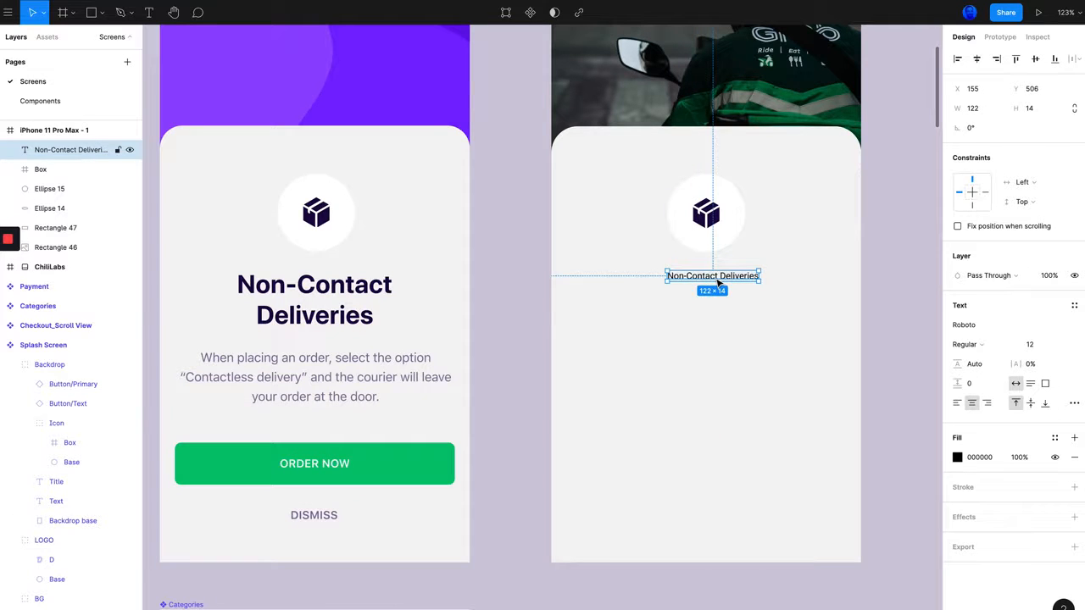
{"action": "left_click_drag", "start_coordinate": [708, 280], "coordinate": [708, 288]}
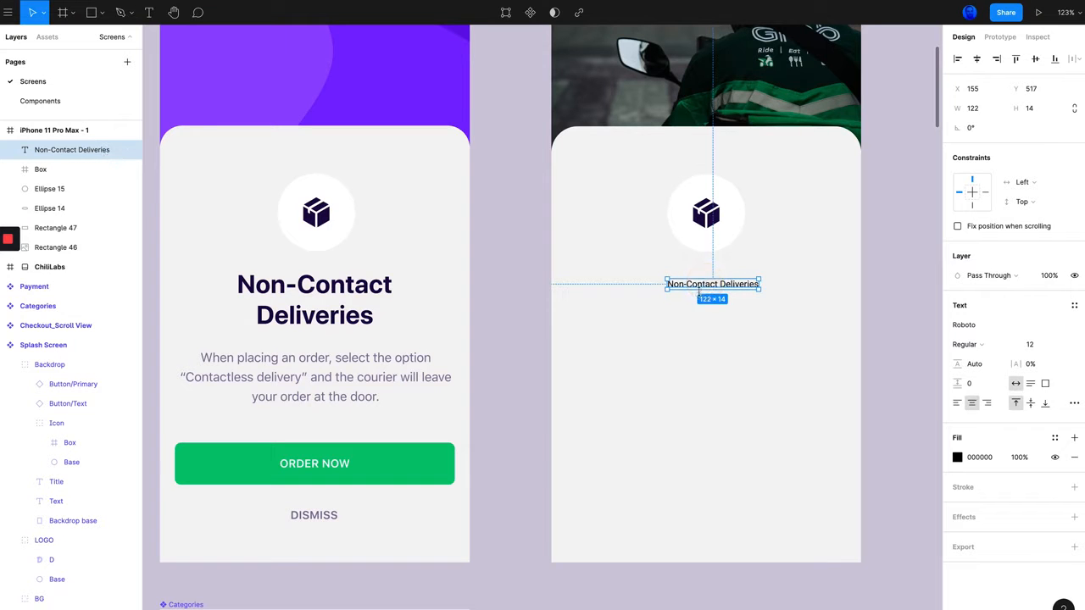
Check the text properties of the Splash Screen's title and set the new title's font size to 34
{"action": "left_click", "coordinate": [327, 297]}
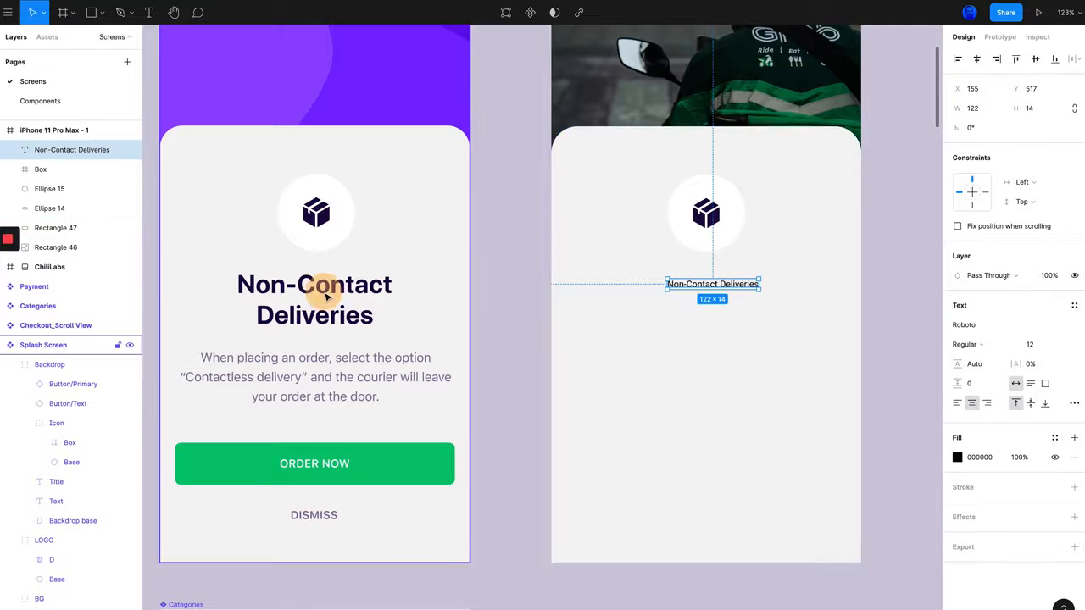
{"action": "left_click", "coordinate": [333, 291]}
{"action": "left_click", "coordinate": [343, 290]}
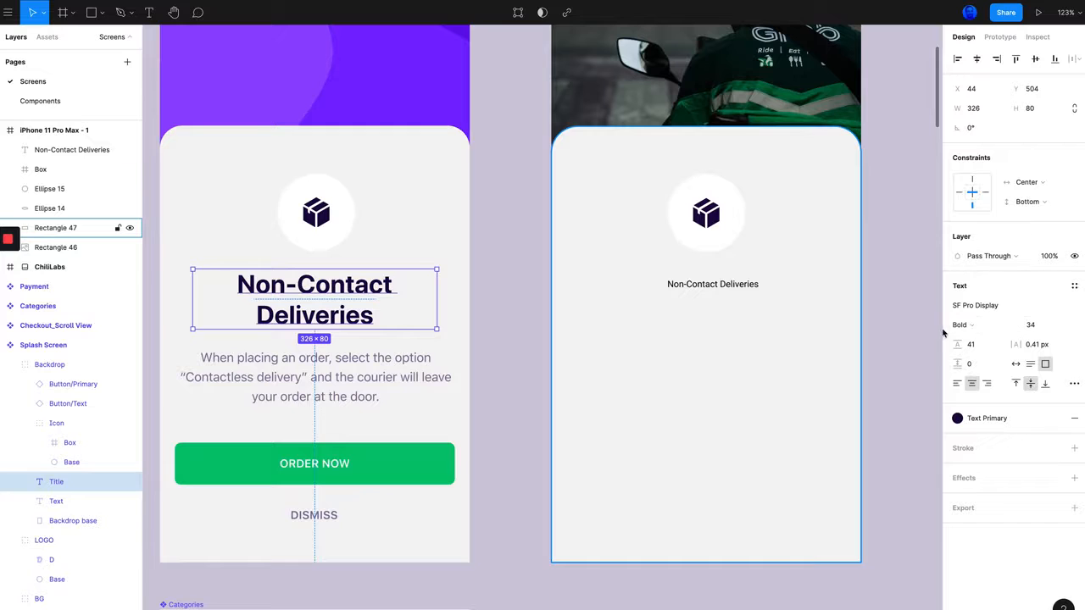
{"action": "left_click", "coordinate": [707, 284]}
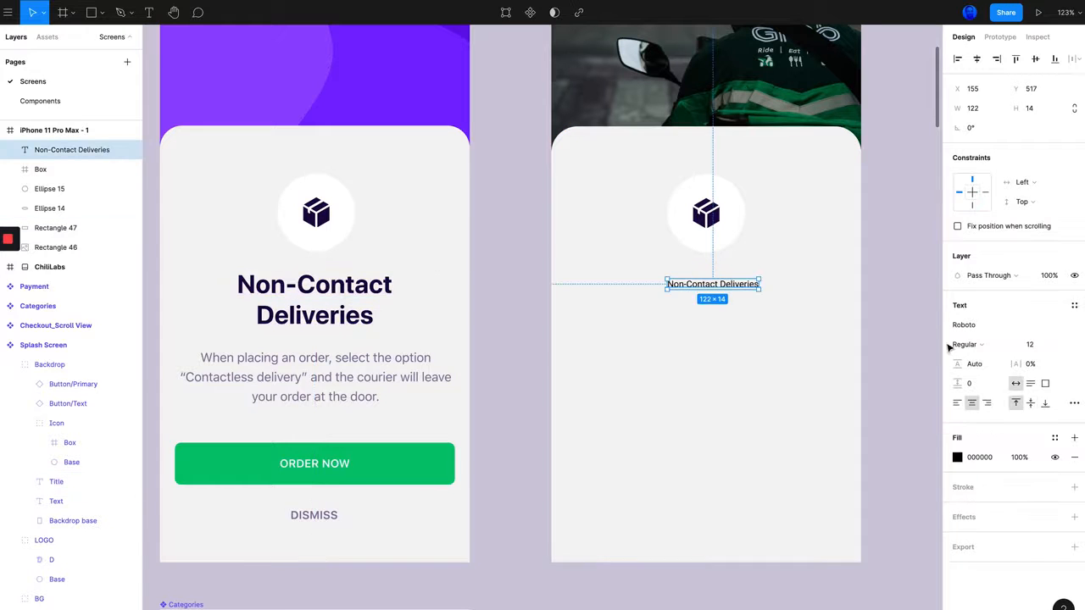
{"action": "left_click", "coordinate": [1031, 345]}
{"action": "type", "text": "34"}
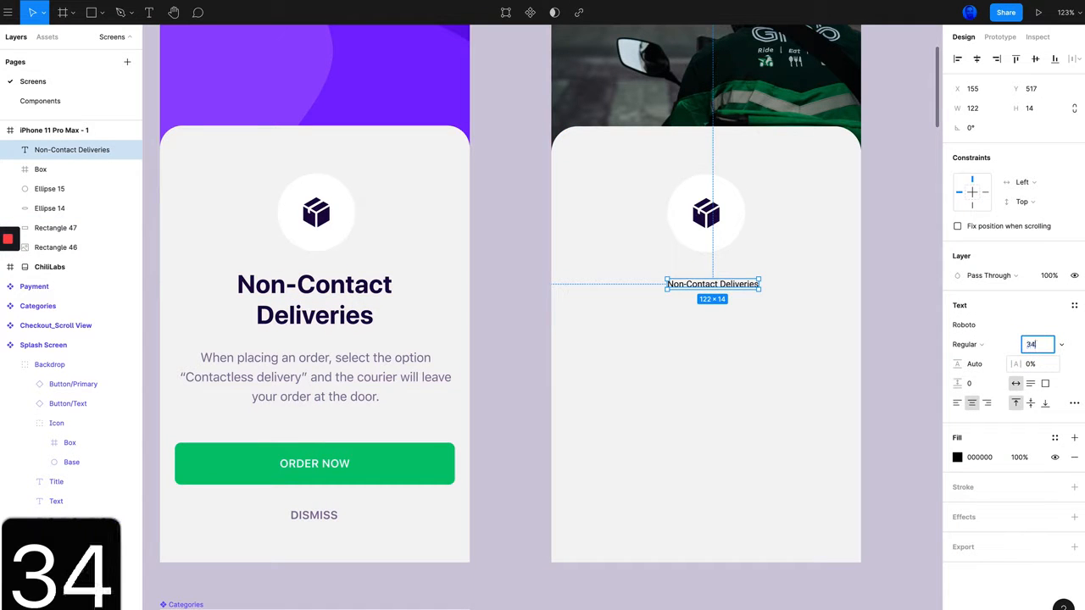
{"action": "key", "text": "Return"}
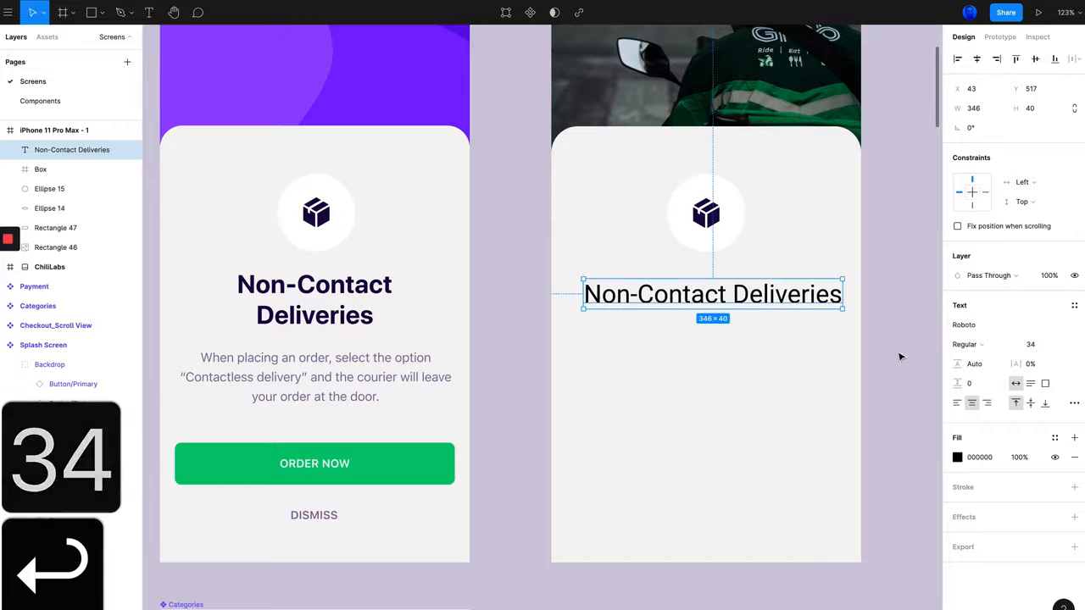
Change the new title's font to SF Pro Text with Bold weight
{"action": "left_click", "coordinate": [966, 327]}
{"action": "type", "text": "s"}
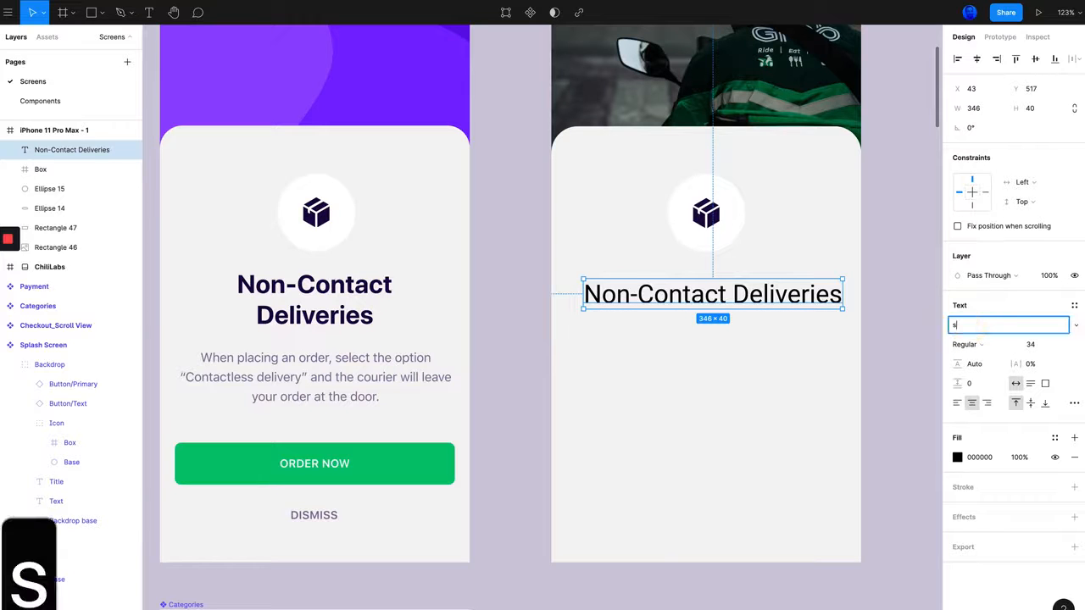
{"action": "type", "text": "f pro text"}
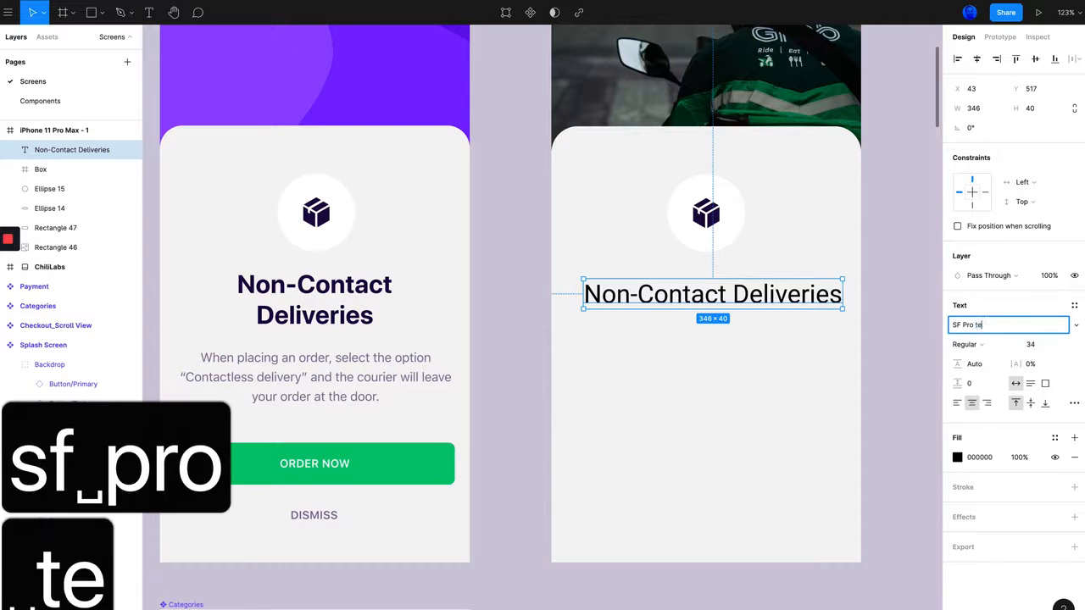
{"action": "left_click", "coordinate": [1075, 326]}
{"action": "left_click", "coordinate": [993, 325]}
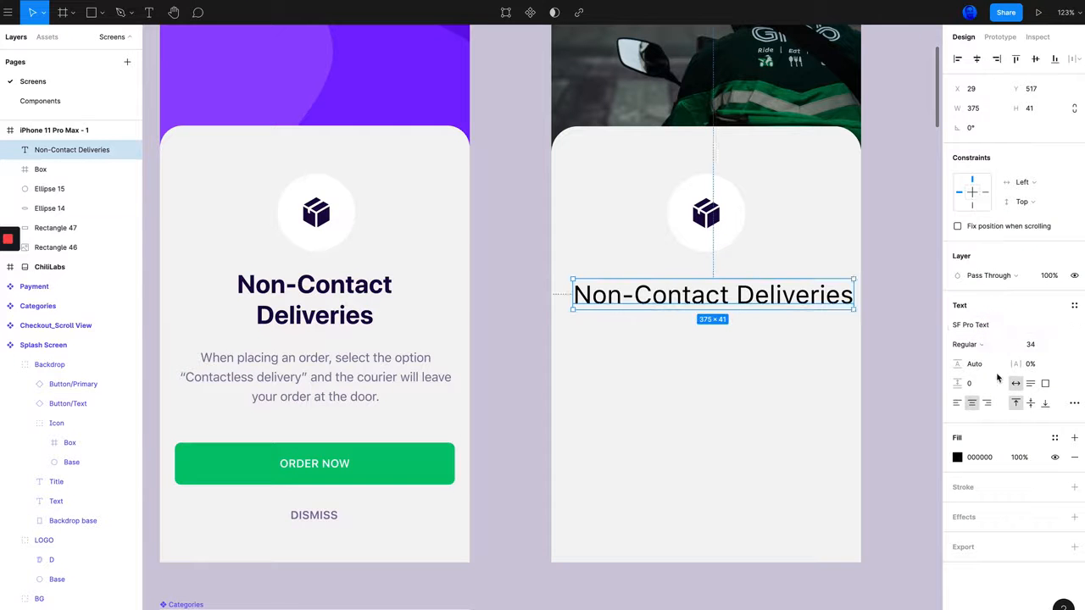
{"action": "left_click", "coordinate": [952, 344]}
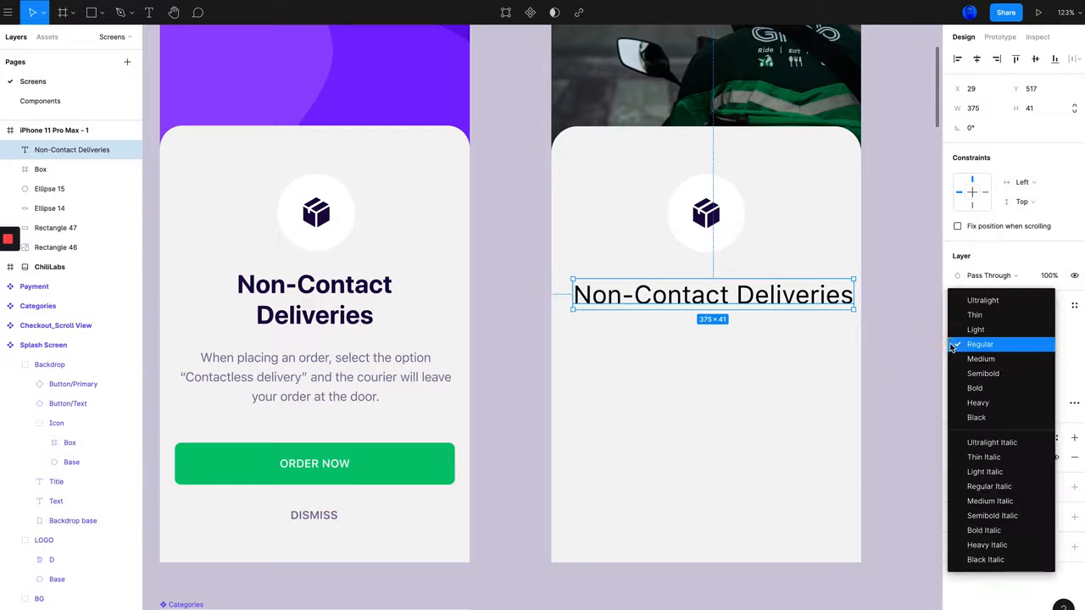
{"action": "left_click", "coordinate": [981, 390]}
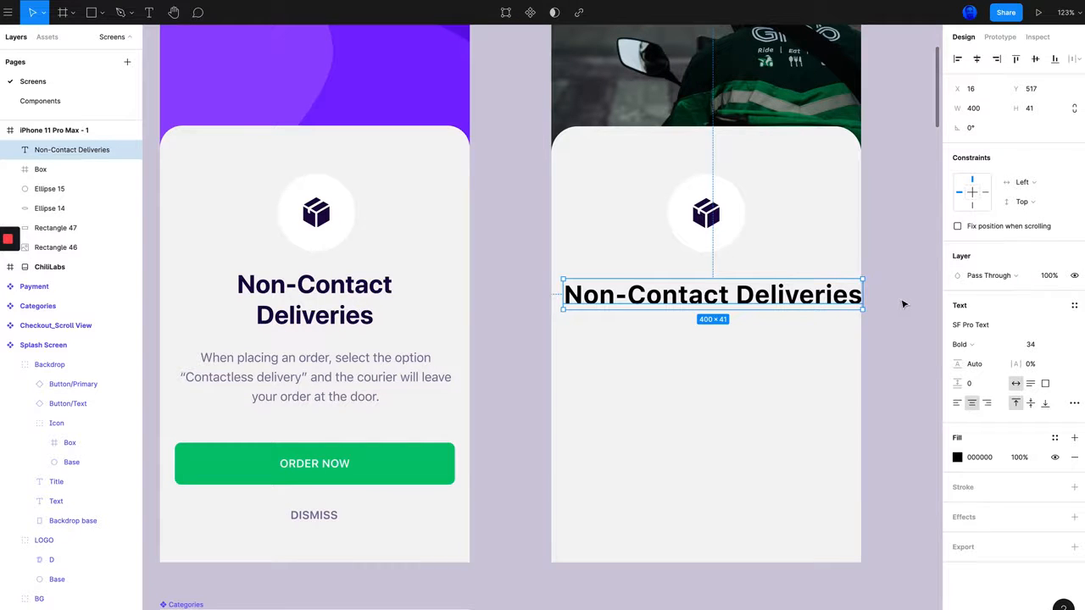
Narrow the title's text box to 296 wide so it wraps onto two lines, and centre it beneath the circle at X 59, Y 507
{"action": "scroll", "coordinate": [869, 290], "scroll_direction": "right", "scroll_amount": 1}
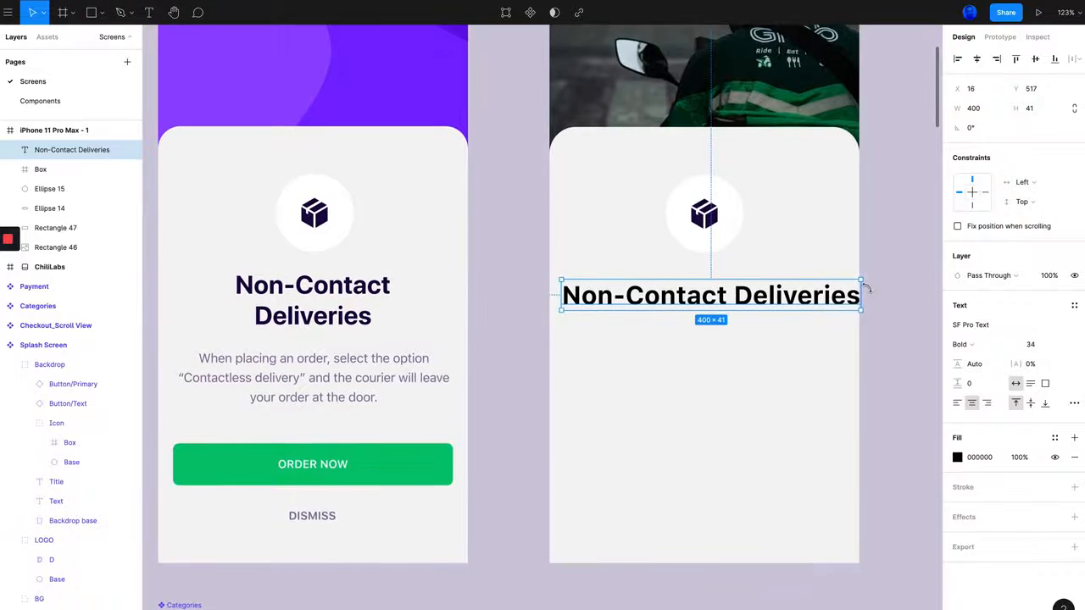
{"action": "left_click_drag", "start_coordinate": [861, 291], "coordinate": [781, 300]}
{"action": "left_click_drag", "start_coordinate": [646, 296], "coordinate": [674, 293]}
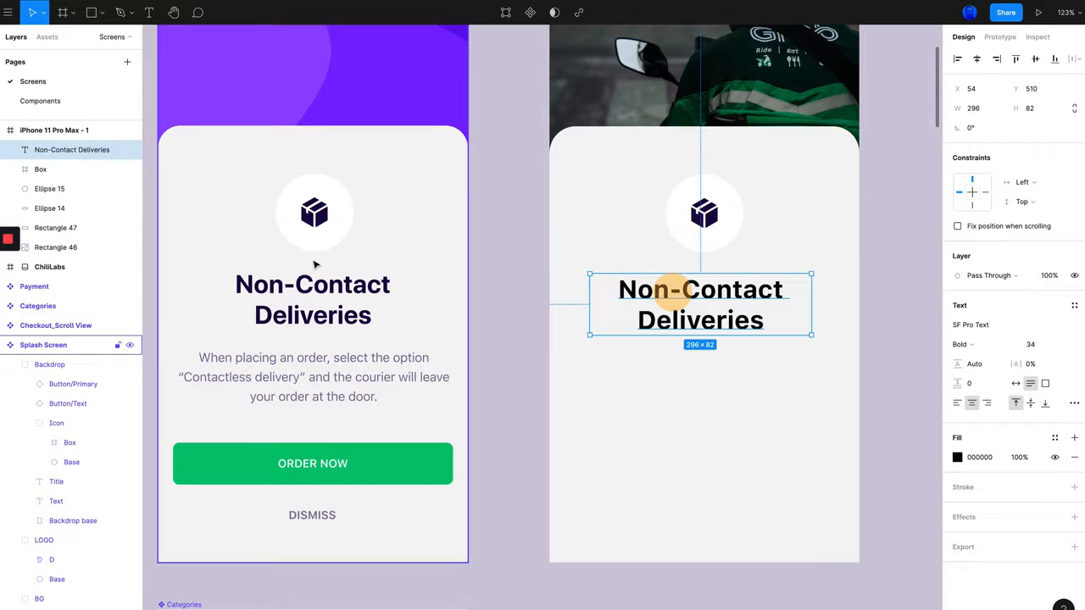
{"action": "left_click_drag", "start_coordinate": [695, 291], "coordinate": [699, 287]}
Measure the gap between icon and title on the Splash Screen and nudge the new title up to Y 505 to match
{"action": "left_click", "coordinate": [288, 286]}
{"action": "double_click", "coordinate": [338, 290]}
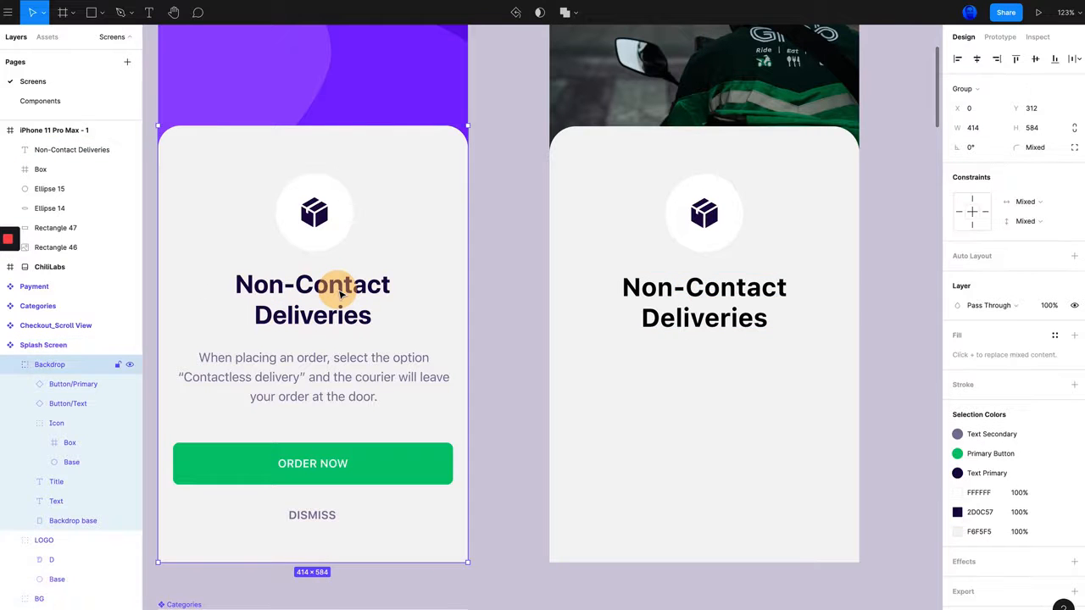
{"action": "left_click", "coordinate": [306, 290]}
{"action": "key", "text": "alt"}
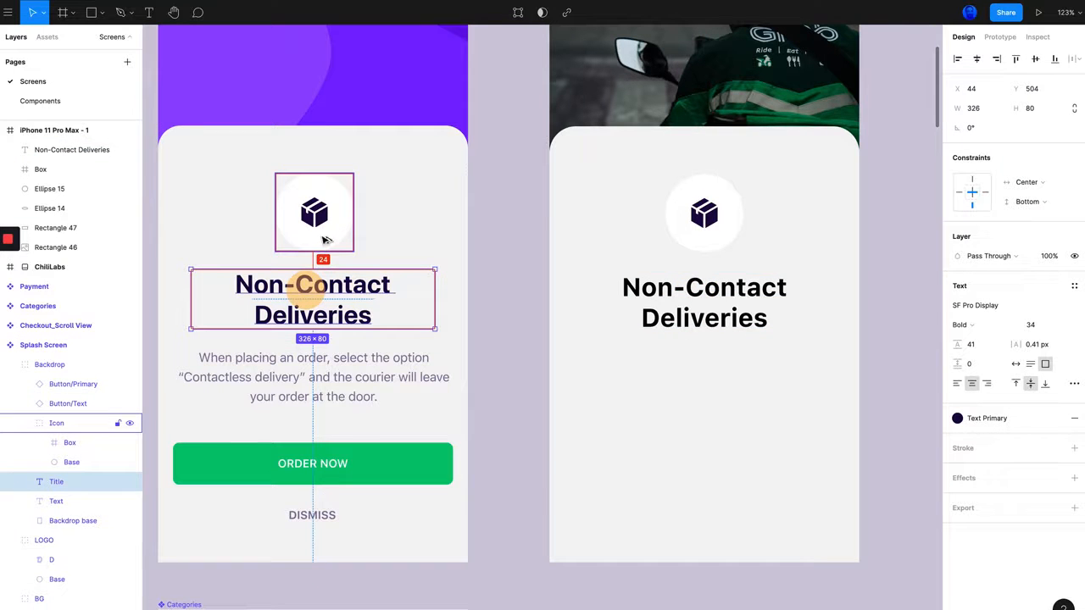
{"action": "left_click", "coordinate": [744, 287]}
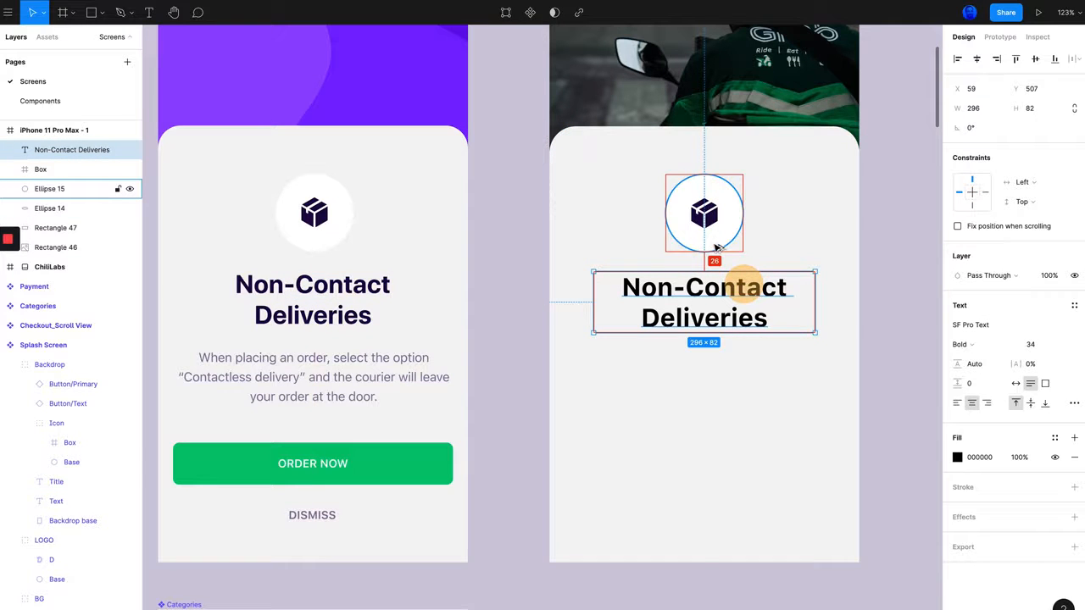
{"action": "key", "text": "alt+Up"}
{"action": "key", "text": "alt+Down"}
{"action": "key", "text": "alt+Up"}
{"action": "key", "text": "alt+Up"}
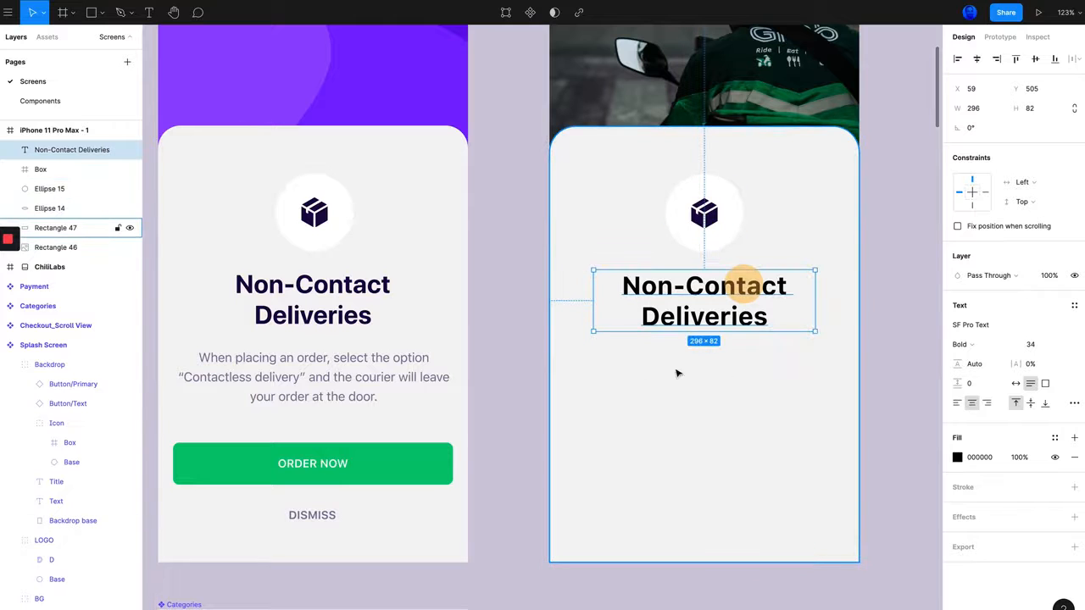
Fill the new title with the dark colour sampled from the Splash Screen's title, and deselect it
{"action": "left_click", "coordinate": [345, 319]}
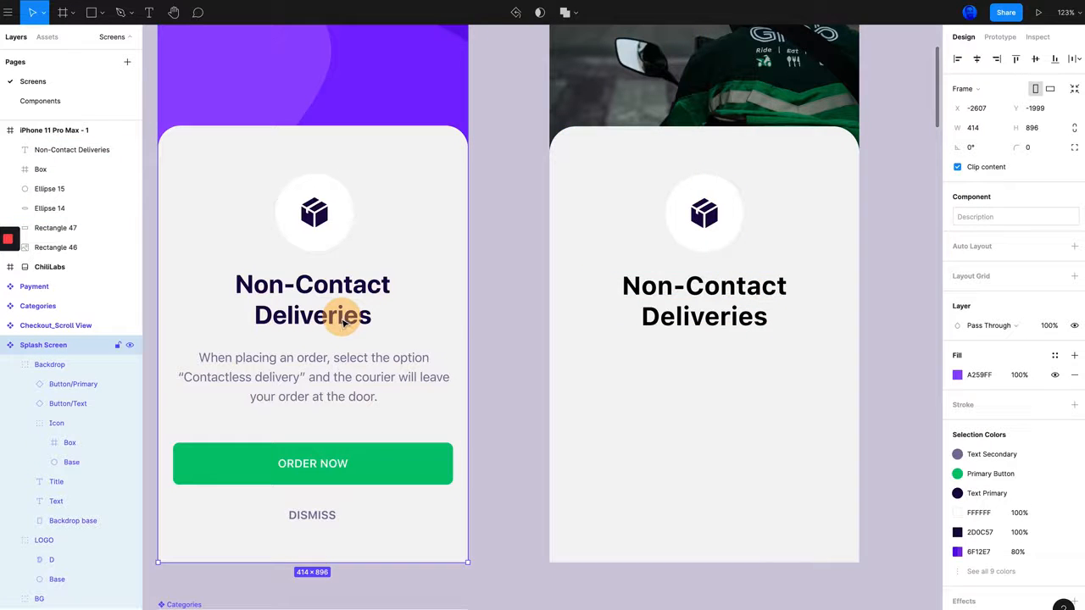
{"action": "left_click", "coordinate": [710, 317]}
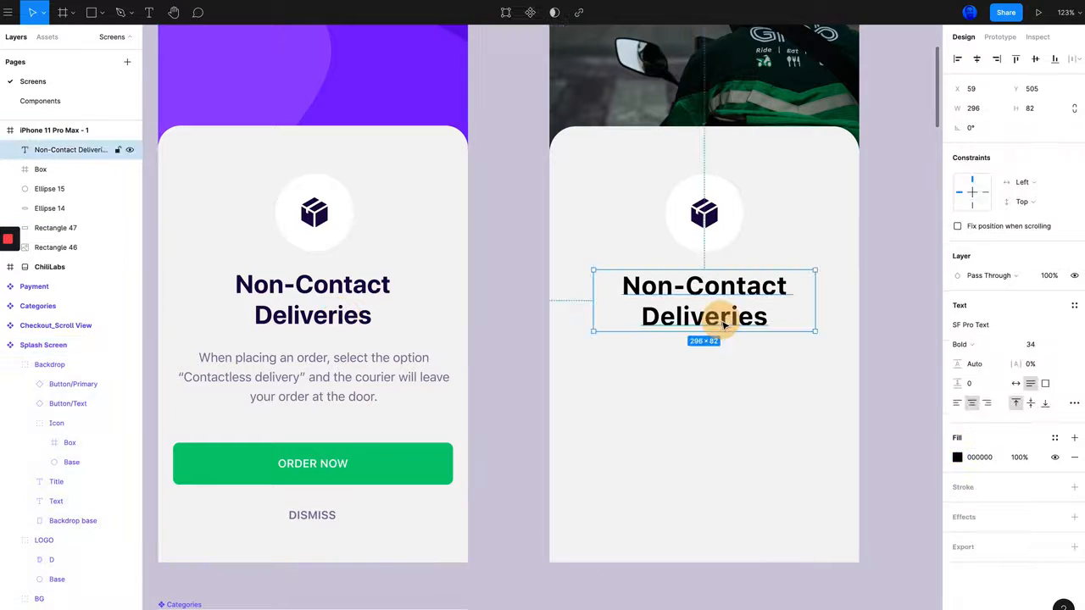
{"action": "left_click", "coordinate": [957, 458]}
{"action": "left_click", "coordinate": [813, 499]}
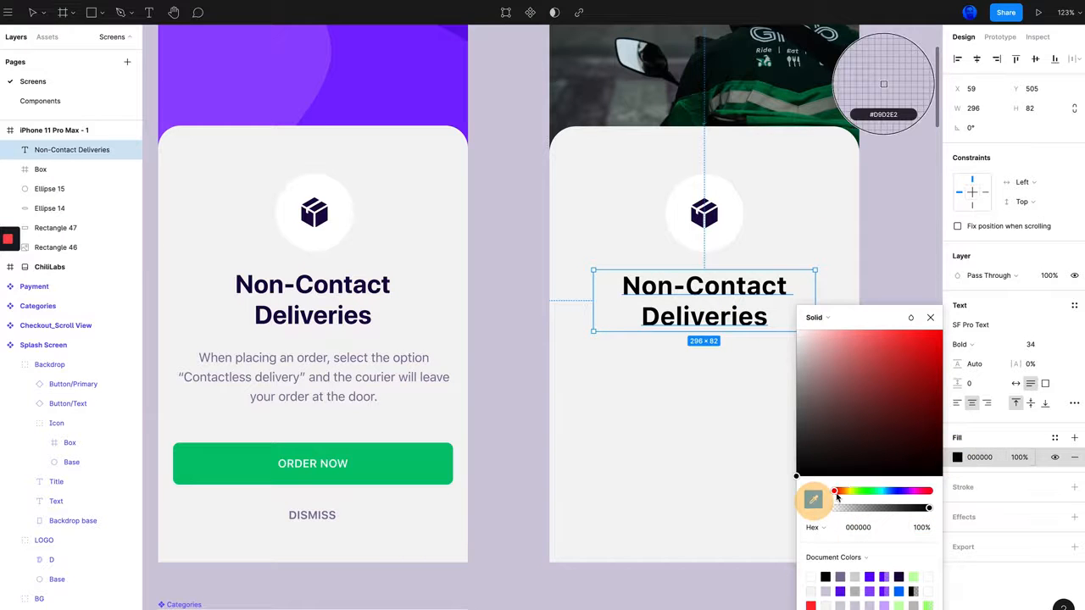
{"action": "left_click", "coordinate": [350, 284]}
{"action": "left_click", "coordinate": [911, 222]}
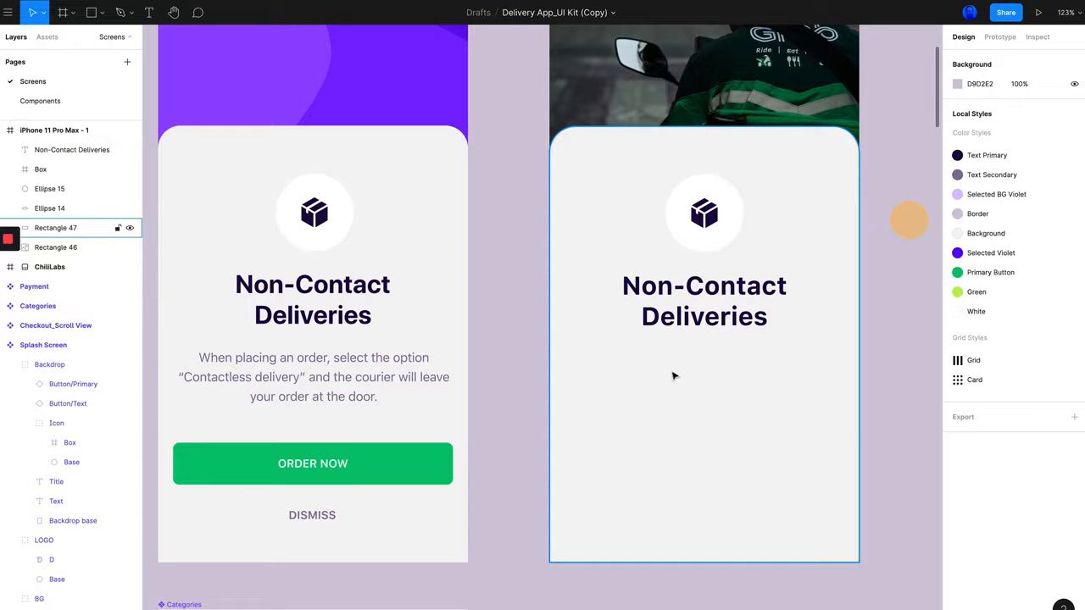
Add a placeholder text "asdf" below the title in the new frame
{"action": "scroll", "coordinate": [556, 322], "scroll_direction": "left", "scroll_amount": 1}
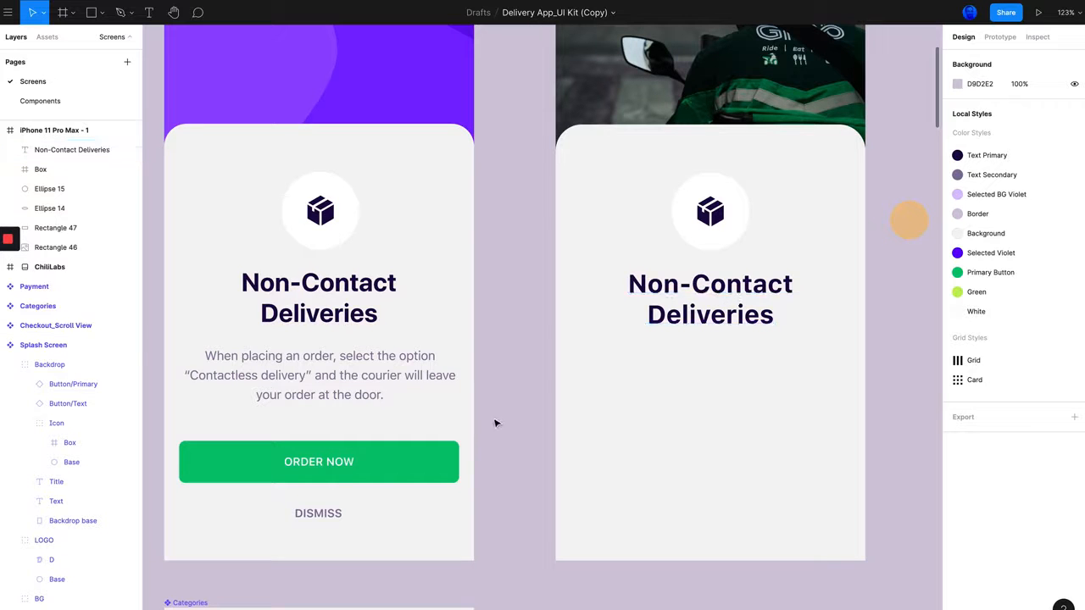
{"action": "scroll", "coordinate": [312, 369], "scroll_direction": "down", "scroll_amount": 3}
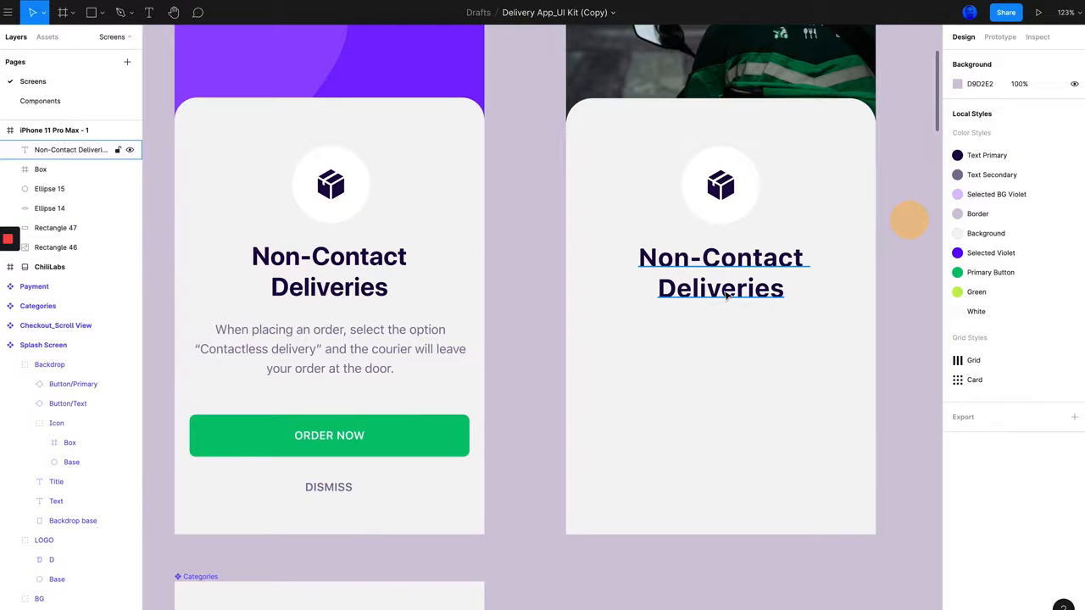
{"action": "key", "text": "t"}
{"action": "left_click", "coordinate": [710, 347]}
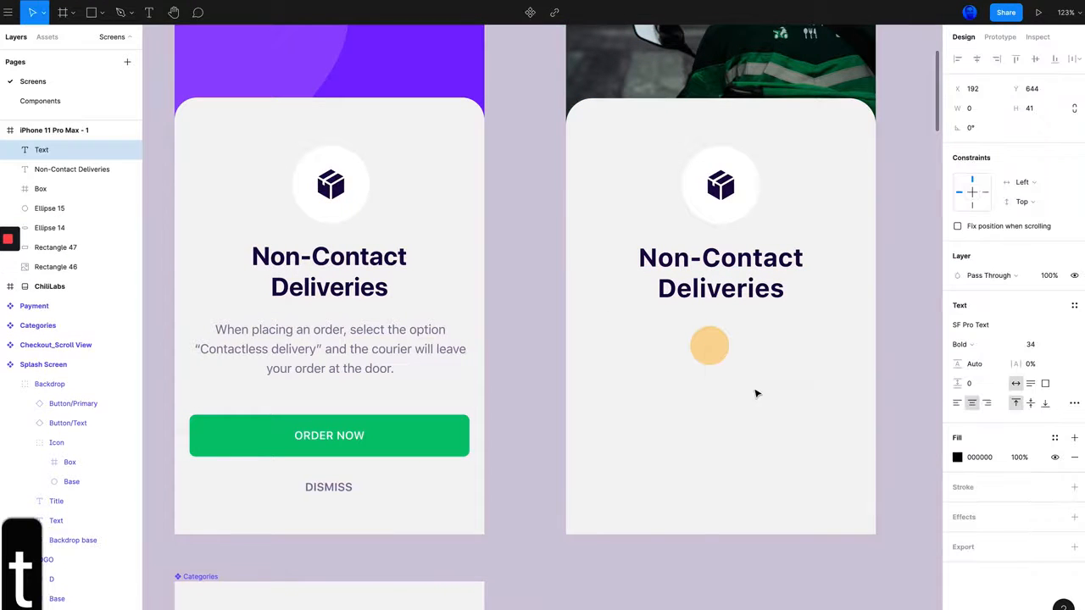
{"action": "type", "text": "asdf"}
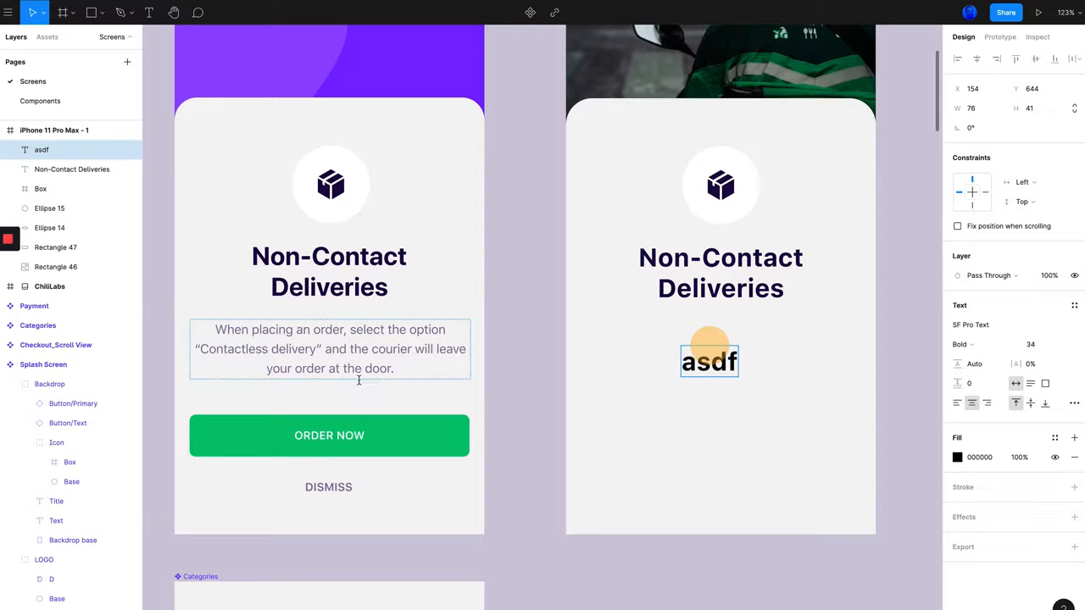
Replace the placeholder "asdf" with the description text copied from the Splash Screen, "When placing an order, select the option…"
{"action": "double_click", "coordinate": [352, 344]}
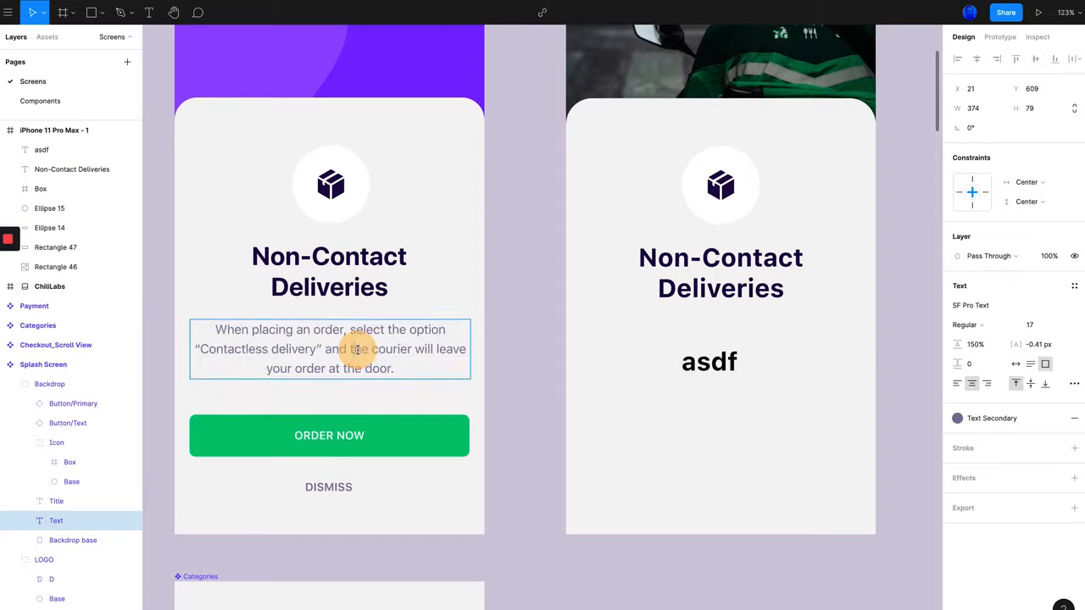
{"action": "key", "text": "super+a"}
{"action": "key", "text": "super+c"}
{"action": "double_click", "coordinate": [709, 363]}
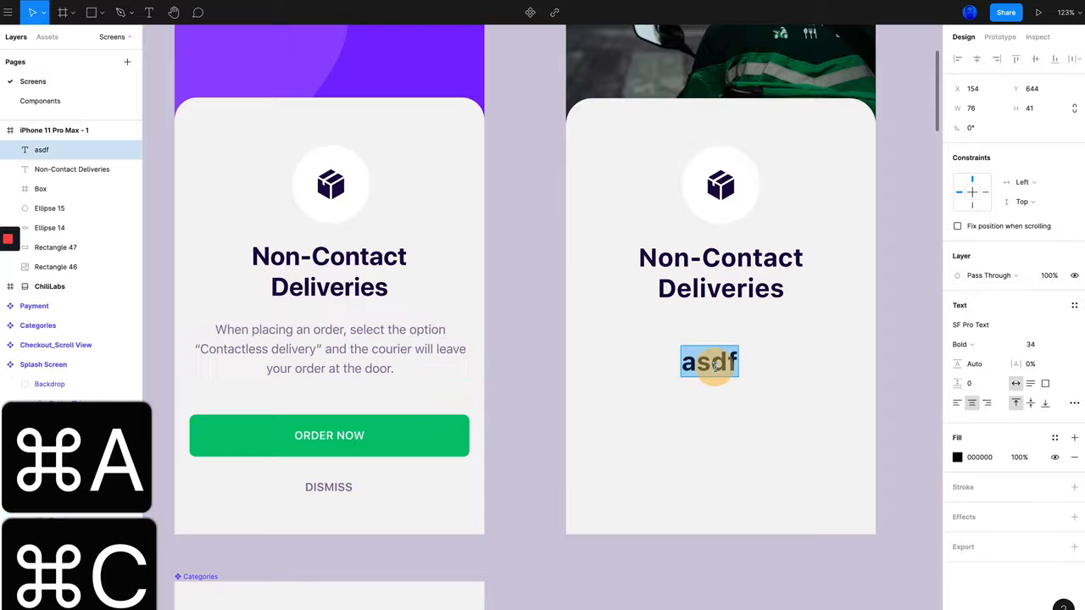
{"action": "key", "text": "super+v"}
{"action": "key", "text": "Escape"}
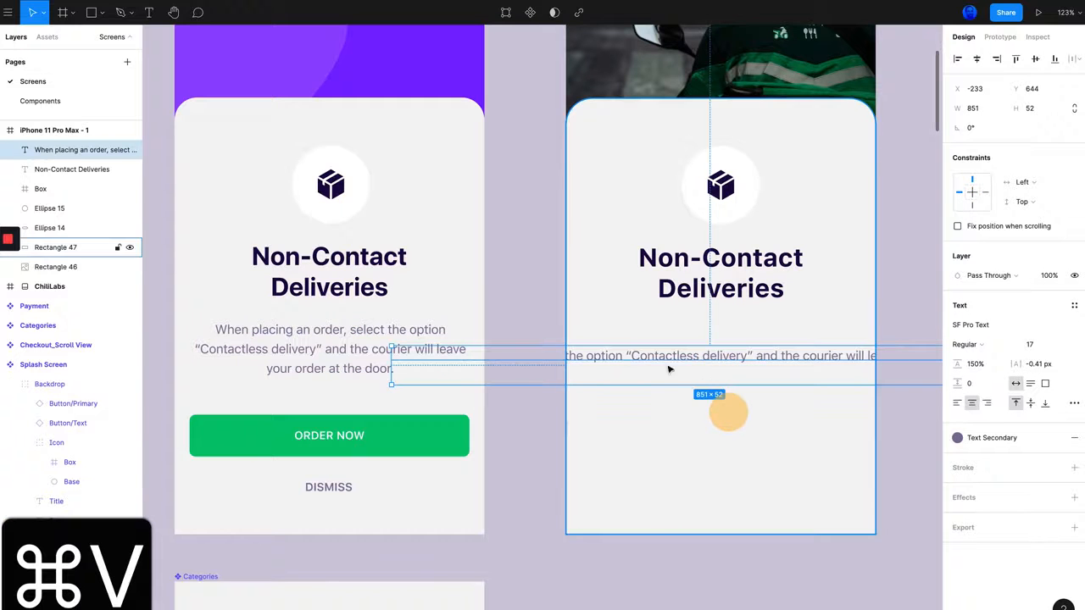
Narrow the pasted description's text box from both sides to about 327 wide so it wraps onto three lines
{"action": "scroll", "coordinate": [781, 359], "scroll_direction": "right", "scroll_amount": 2}
{"action": "scroll", "coordinate": [781, 359], "scroll_direction": "right", "scroll_amount": 2}
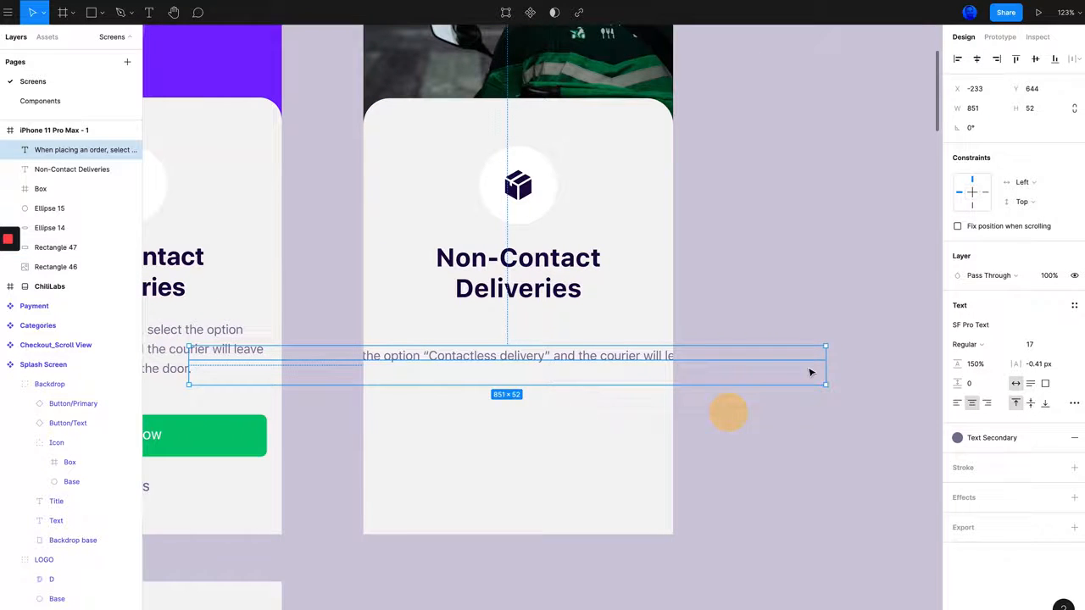
{"action": "scroll", "coordinate": [812, 372], "scroll_direction": "left", "scroll_amount": 2}
{"action": "left_click_drag", "start_coordinate": [886, 359], "coordinate": [714, 367]}
{"action": "left_click_drag", "start_coordinate": [253, 378], "coordinate": [470, 378]}
{"action": "scroll", "coordinate": [466, 377], "scroll_direction": "left", "scroll_amount": 2}
{"action": "scroll", "coordinate": [419, 381], "scroll_direction": "left", "scroll_amount": 3}
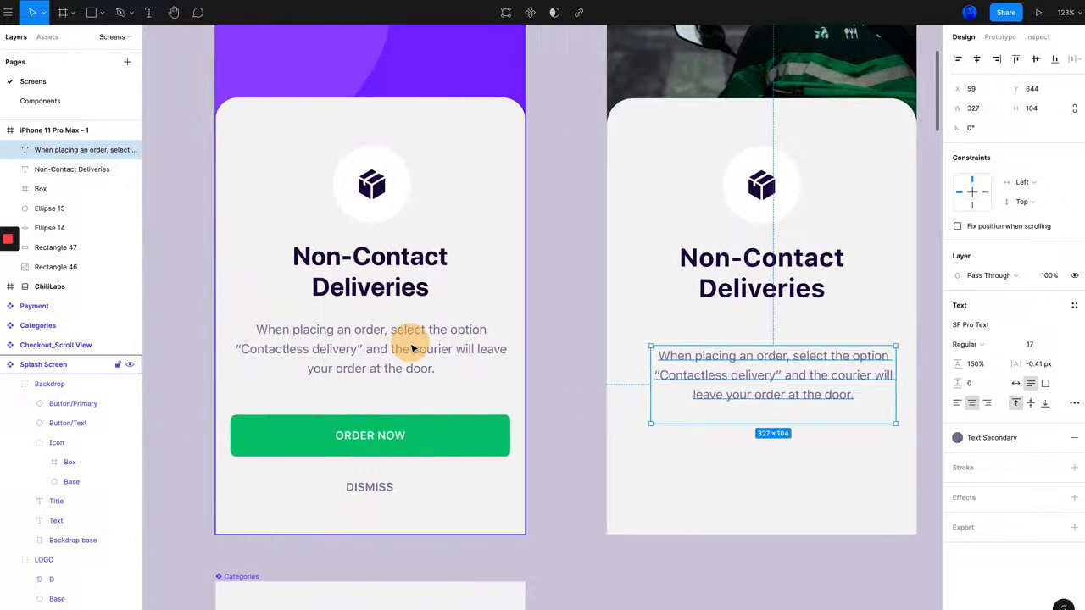
Check the Splash Screen description's box size and set the new description's width to 374
{"action": "left_click", "coordinate": [405, 355]}
{"action": "double_click", "coordinate": [327, 354]}
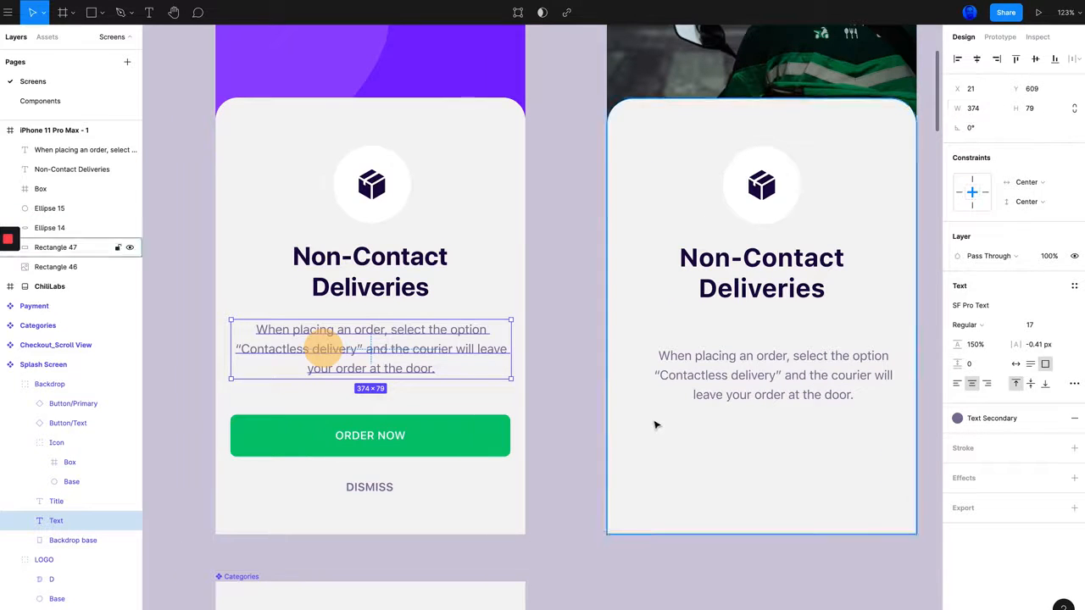
{"action": "scroll", "coordinate": [654, 424], "scroll_direction": "right", "scroll_amount": 3}
{"action": "left_click", "coordinate": [685, 356]}
{"action": "left_click", "coordinate": [977, 108]}
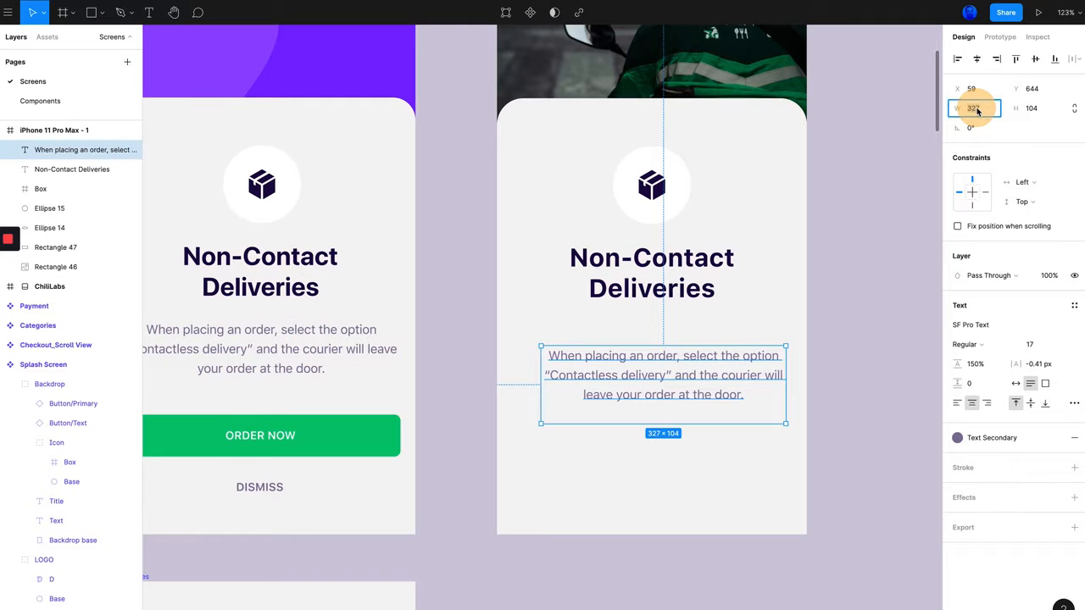
{"action": "type", "text": "374"}
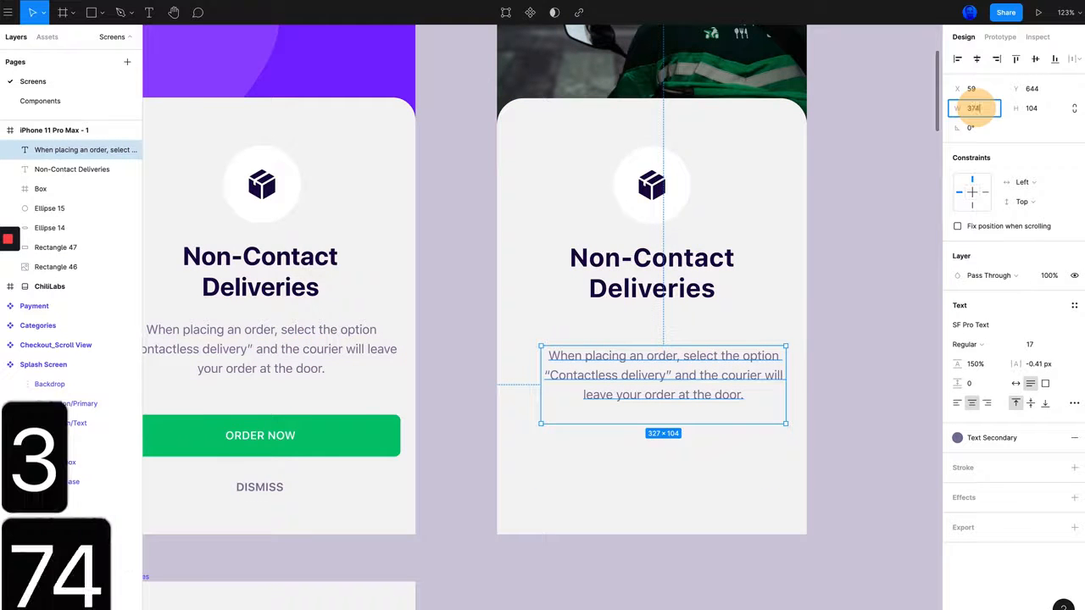
{"action": "key", "text": "Return"}
Centre the new description beneath the title at X 20 and raise it to Y 612, using the Splash Screen's description as reference
{"action": "left_click_drag", "start_coordinate": [748, 398], "coordinate": [712, 388]}
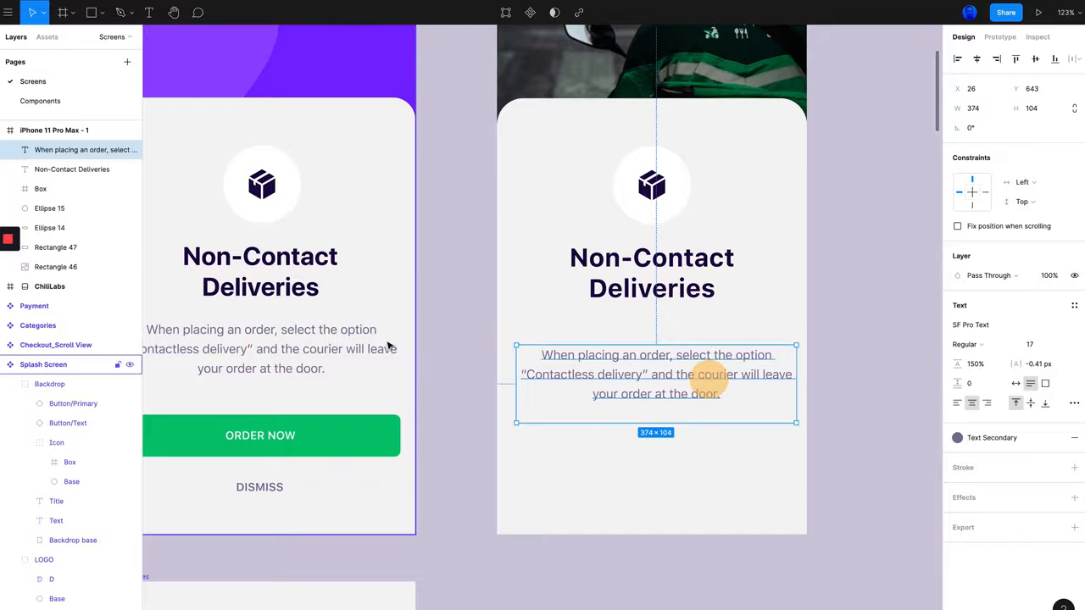
{"action": "left_click", "coordinate": [310, 332]}
{"action": "double_click", "coordinate": [246, 371]}
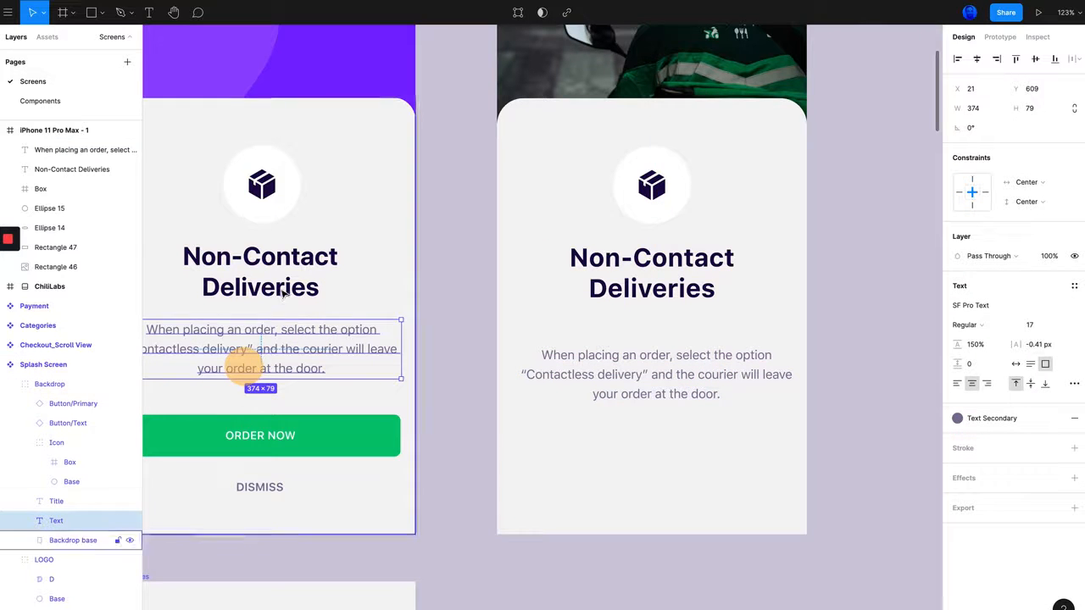
{"action": "left_click_drag", "start_coordinate": [634, 375], "coordinate": [655, 363]}
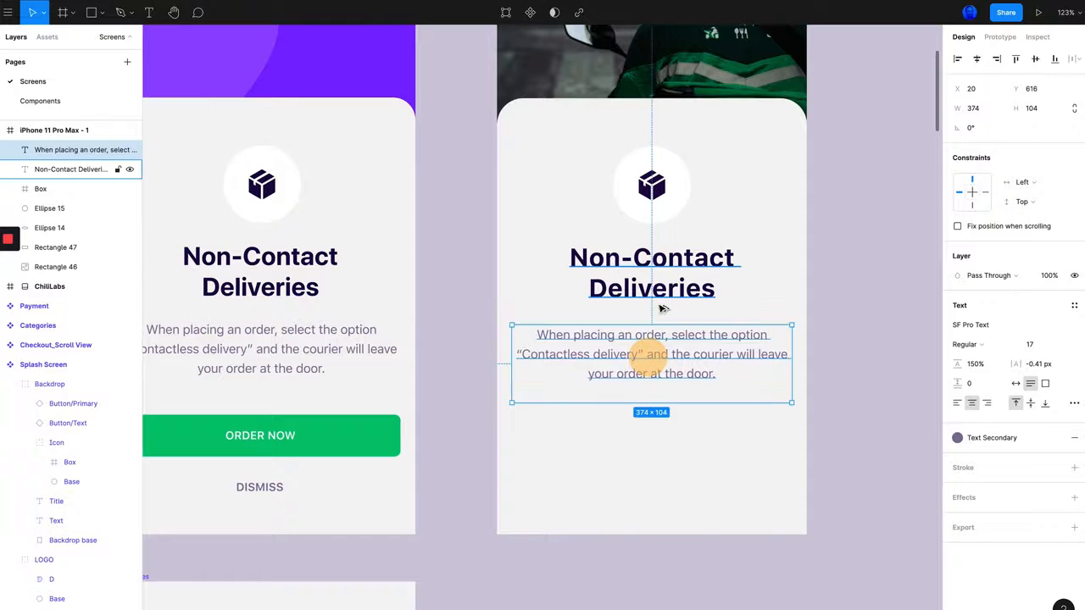
{"action": "key", "text": "alt+Up"}
{"action": "key", "text": "alt+Up"}
{"action": "key", "text": "alt+Up"}
{"action": "key", "text": "alt+Up"}
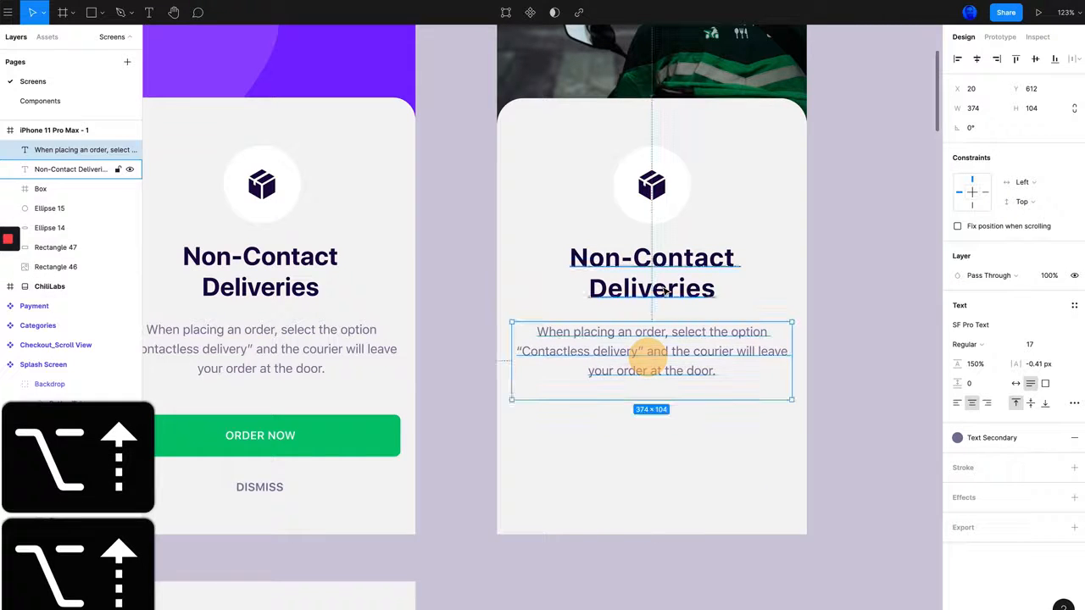
Compare the new frame's card, icon, title and description with the Splash Screen, and clear the selection
{"action": "scroll", "coordinate": [458, 406], "scroll_direction": "left", "scroll_amount": 2}
{"action": "scroll", "coordinate": [459, 406], "scroll_direction": "left", "scroll_amount": 2}
{"action": "left_click", "coordinate": [669, 438]}
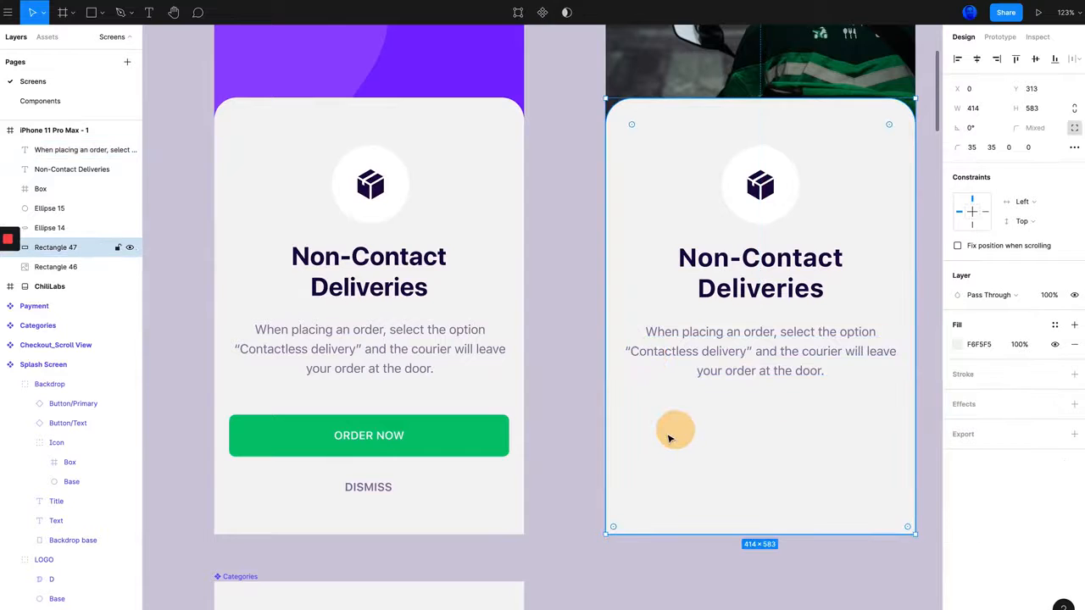
{"action": "scroll", "coordinate": [683, 433], "scroll_direction": "up", "scroll_amount": 3}
{"action": "scroll", "coordinate": [684, 433], "scroll_direction": "right", "scroll_amount": 2}
{"action": "scroll", "coordinate": [683, 433], "scroll_direction": "down", "scroll_amount": 5}
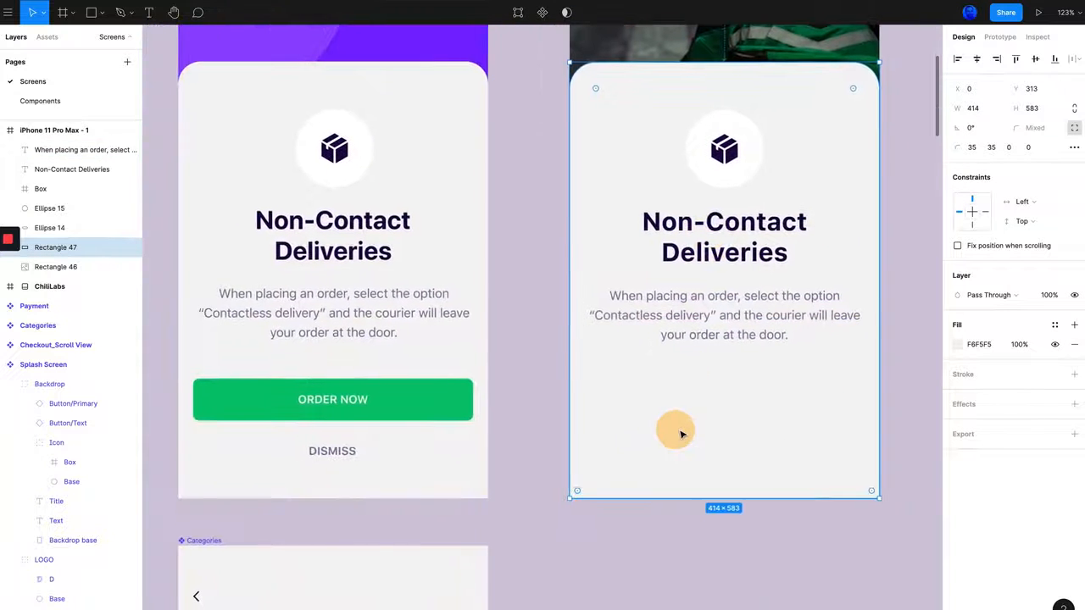
{"action": "scroll", "coordinate": [547, 470], "scroll_direction": "up", "scroll_amount": 4}
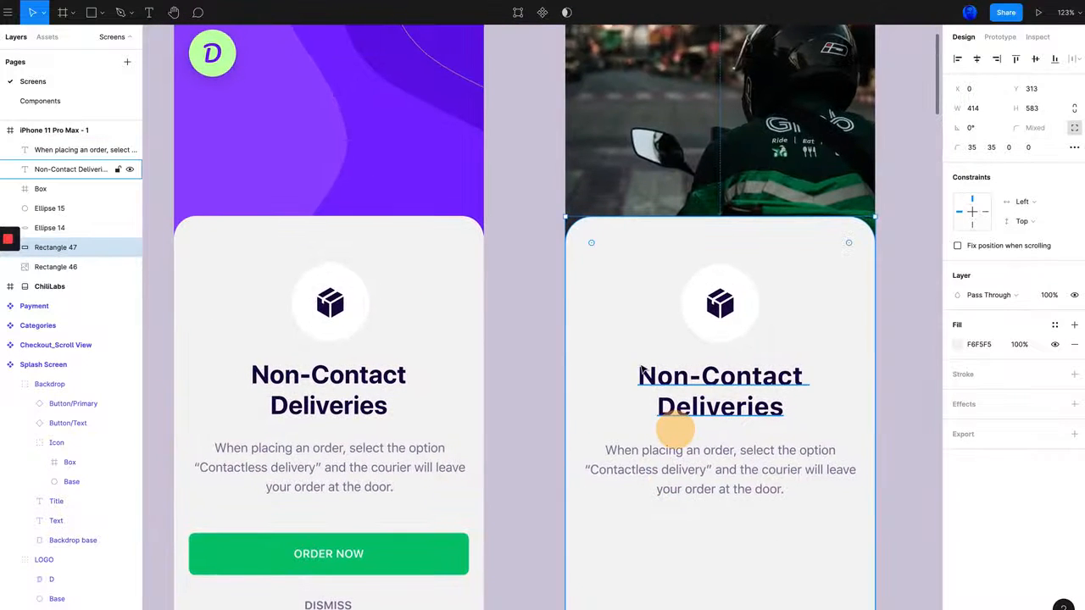
{"action": "scroll", "coordinate": [644, 371], "scroll_direction": "down", "scroll_amount": 3}
{"action": "scroll", "coordinate": [644, 371], "scroll_direction": "right", "scroll_amount": 2}
{"action": "scroll", "coordinate": [567, 436], "scroll_direction": "down", "scroll_amount": 3}
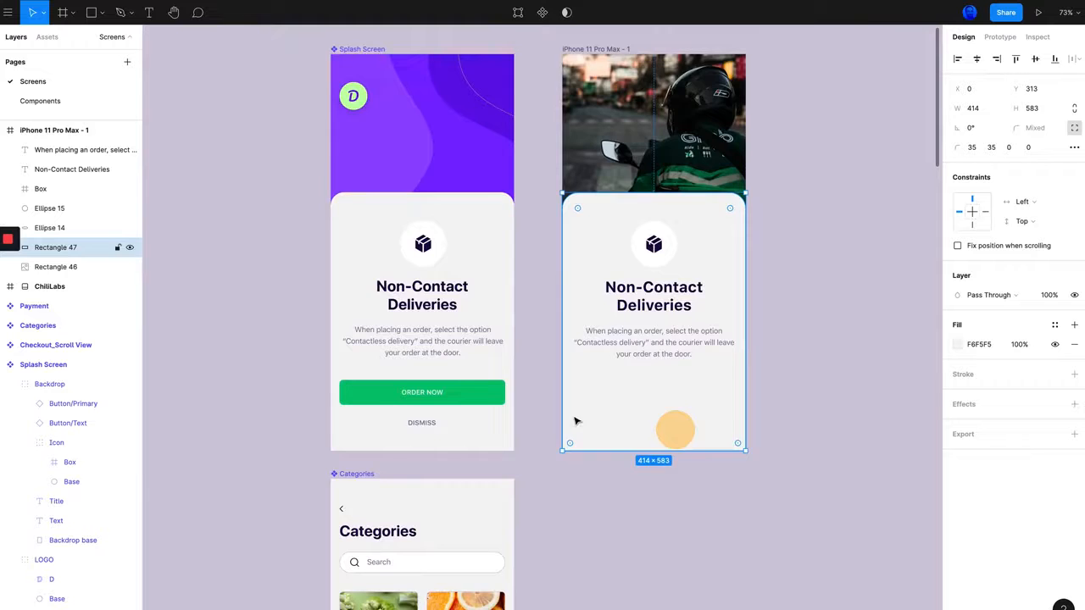
{"action": "scroll", "coordinate": [597, 403], "scroll_direction": "up", "scroll_amount": 3}
{"action": "scroll", "coordinate": [596, 403], "scroll_direction": "up", "scroll_amount": 2}
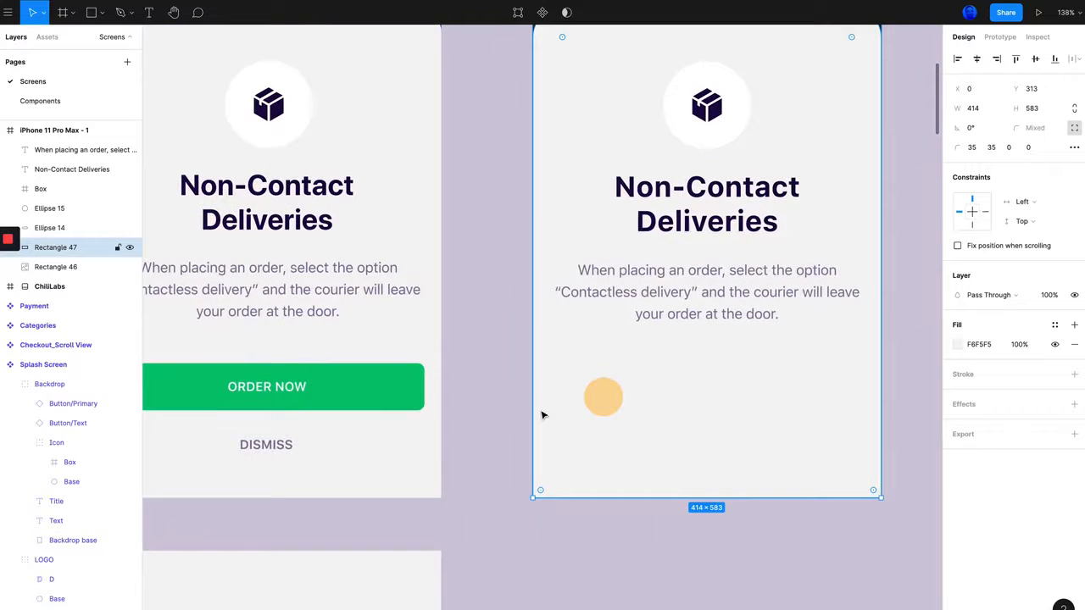
{"action": "scroll", "coordinate": [543, 414], "scroll_direction": "down", "scroll_amount": 2}
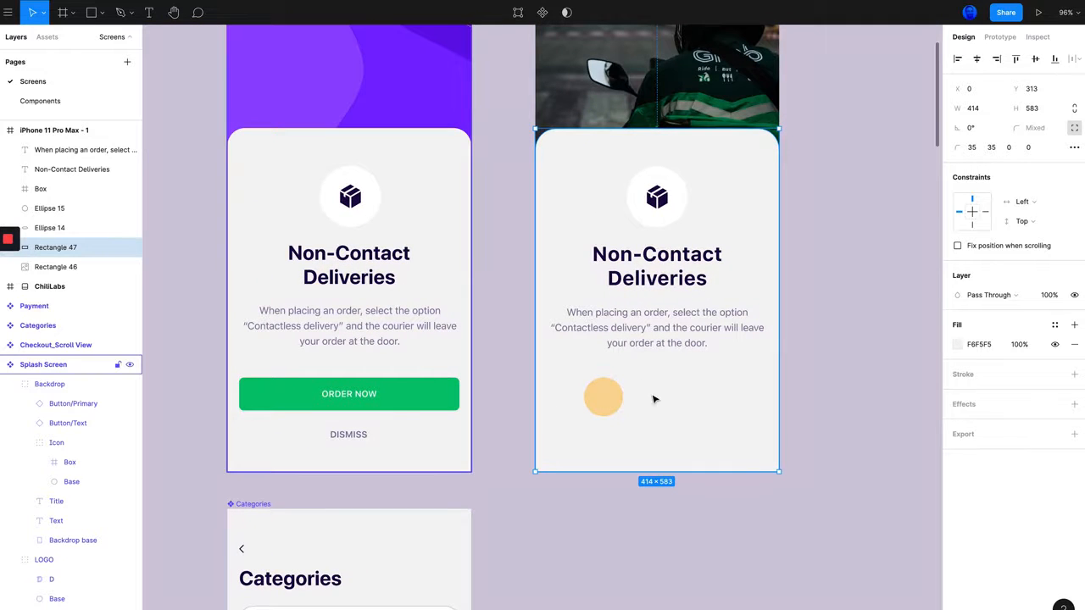
{"action": "left_click", "coordinate": [812, 359]}
Draw a rectangle about 347 × 53 below the description in the new frame as the button base
{"action": "scroll", "coordinate": [712, 380], "scroll_direction": "up", "scroll_amount": 2}
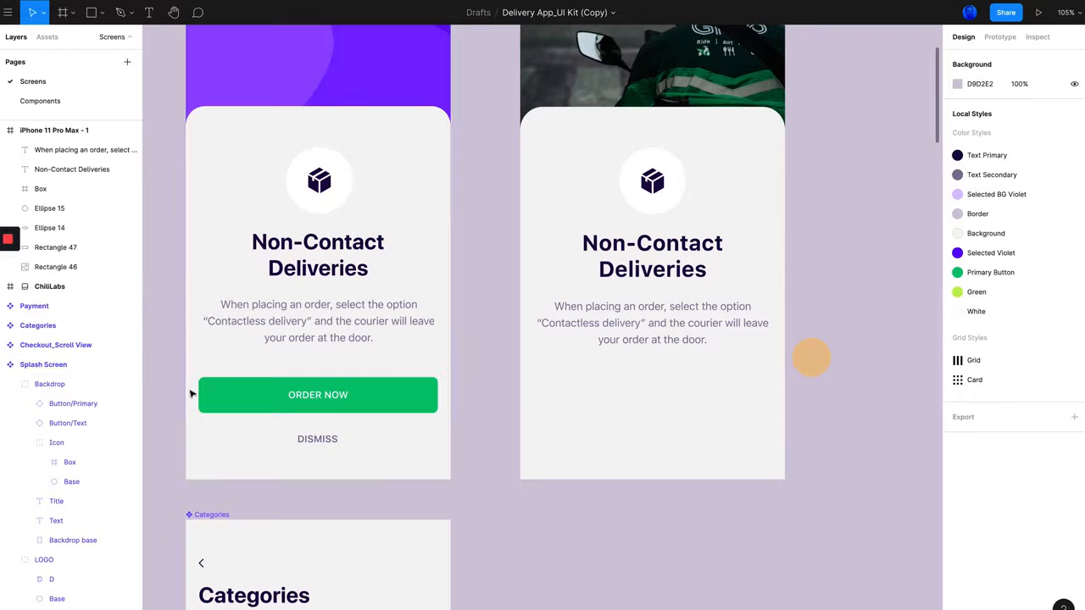
{"action": "key", "text": "r"}
{"action": "left_click_drag", "start_coordinate": [542, 382], "coordinate": [764, 415]}
Resize the new rectangle to 374 × 56 to match the ORDER NOW button, and centre it at X 20, Y 732
{"action": "left_click", "coordinate": [375, 400]}
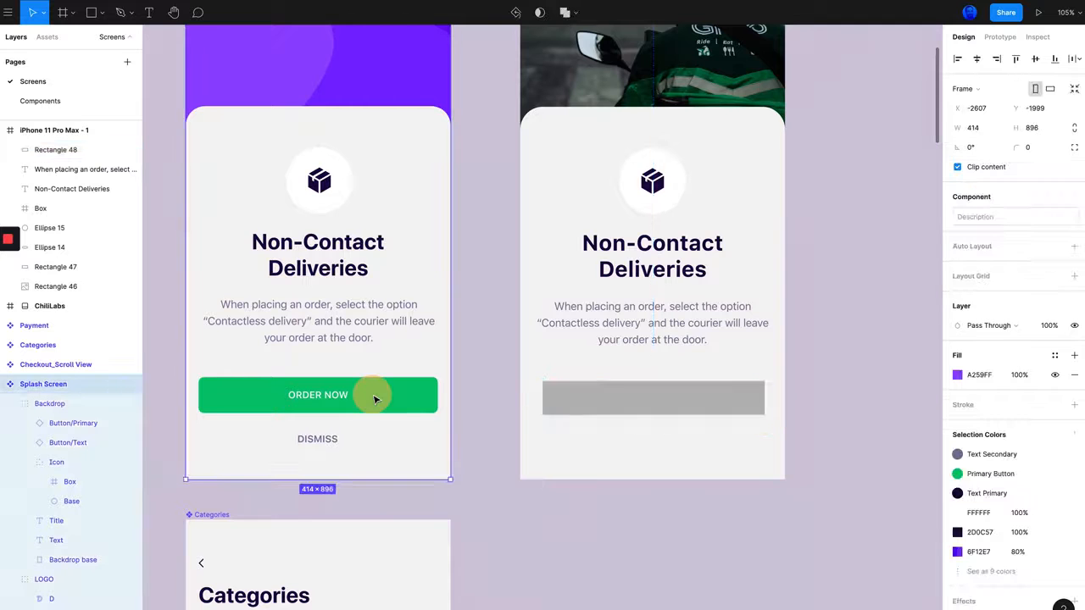
{"action": "left_click", "coordinate": [395, 400]}
{"action": "left_click", "coordinate": [383, 401]}
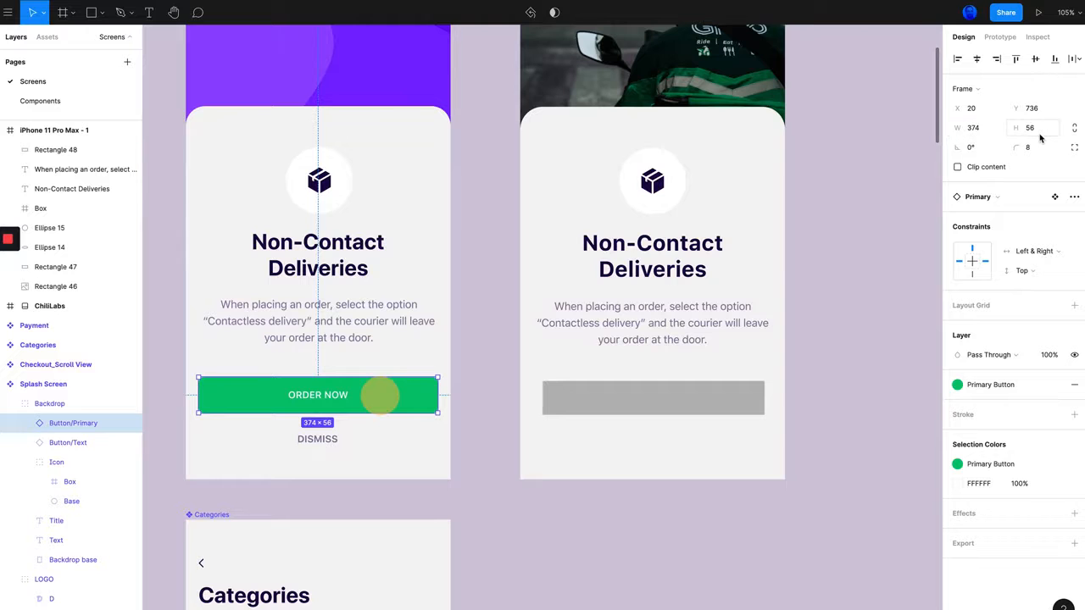
{"action": "left_click", "coordinate": [683, 400]}
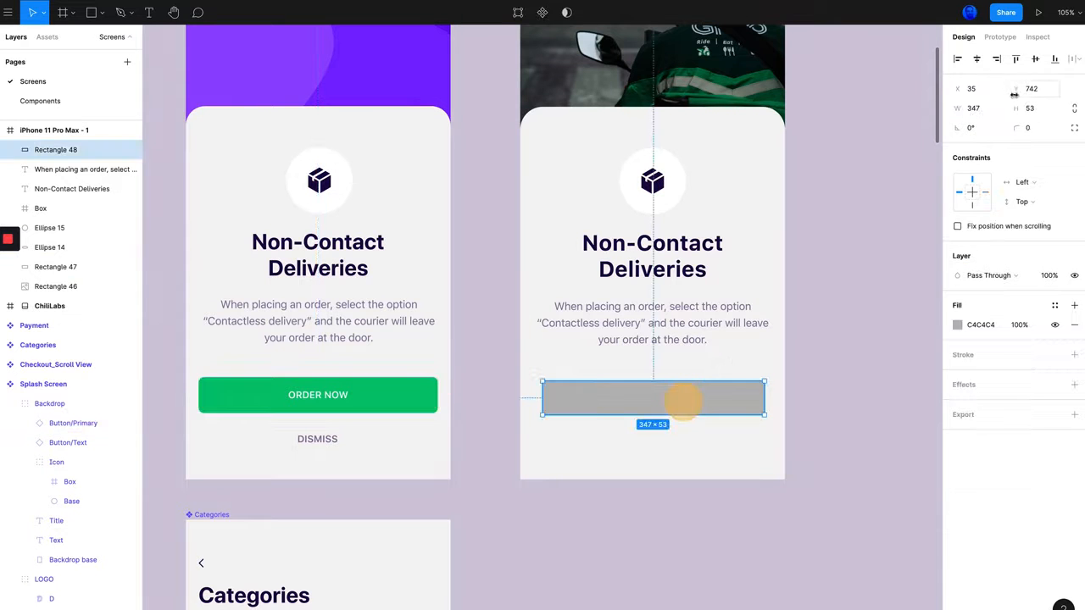
{"action": "type", "text": "374"}
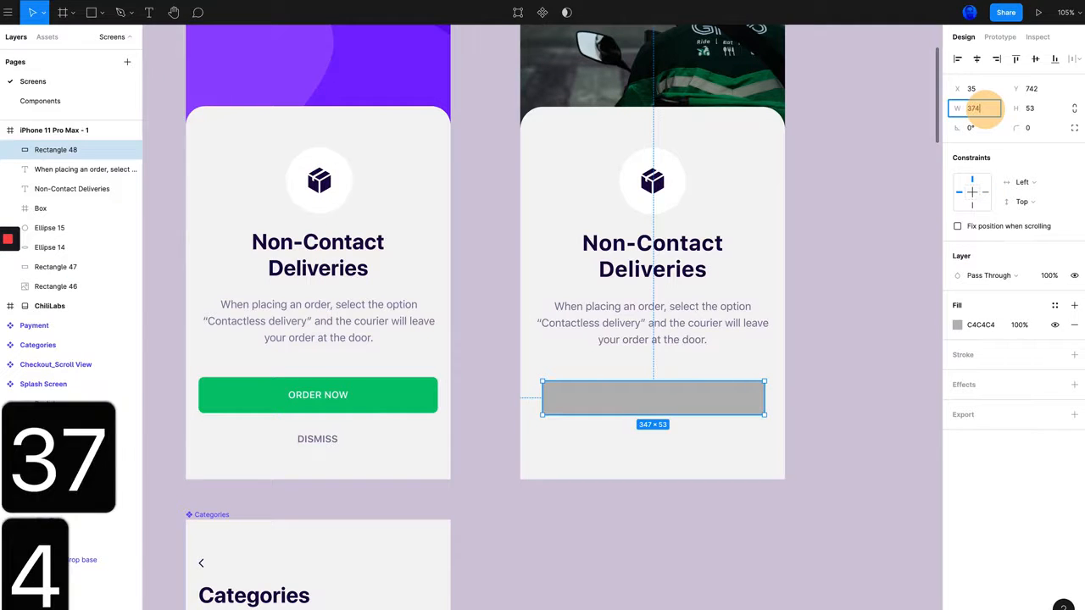
{"action": "key", "text": "Tab"}
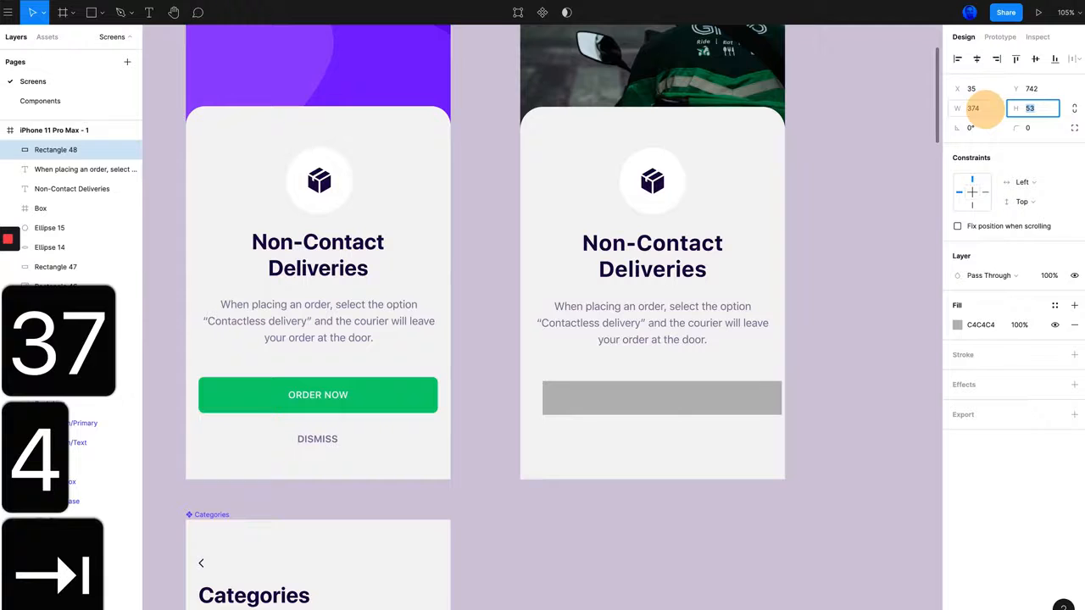
{"action": "type", "text": "56"}
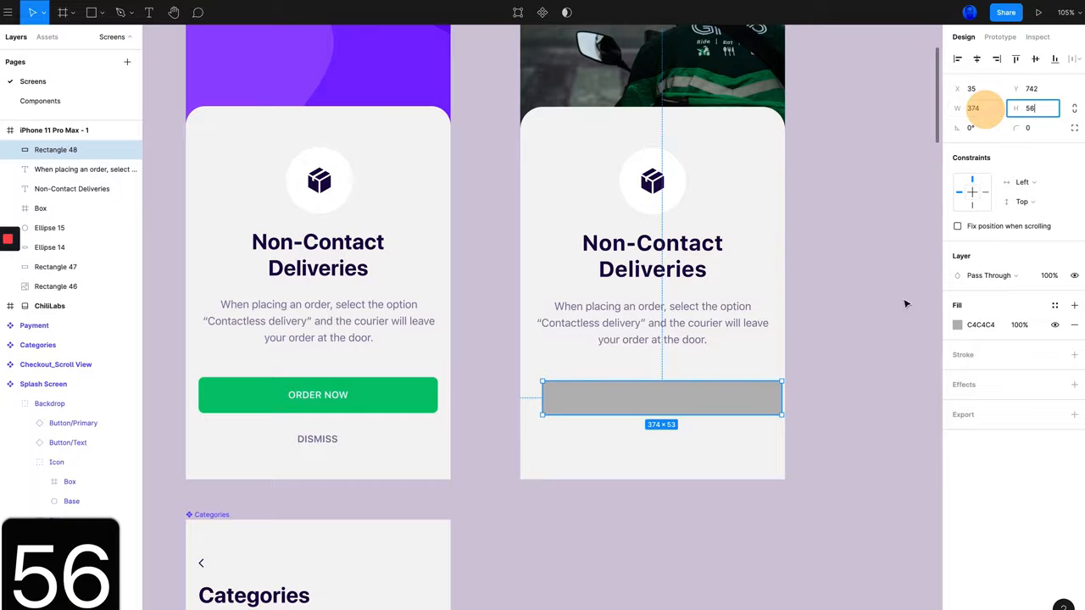
{"action": "left_click", "coordinate": [902, 302]}
{"action": "left_click_drag", "start_coordinate": [703, 412], "coordinate": [693, 405]}
Measure the gap between description and button on the Splash Screen and between description and rectangle in the new frame
{"action": "left_click", "coordinate": [411, 391]}
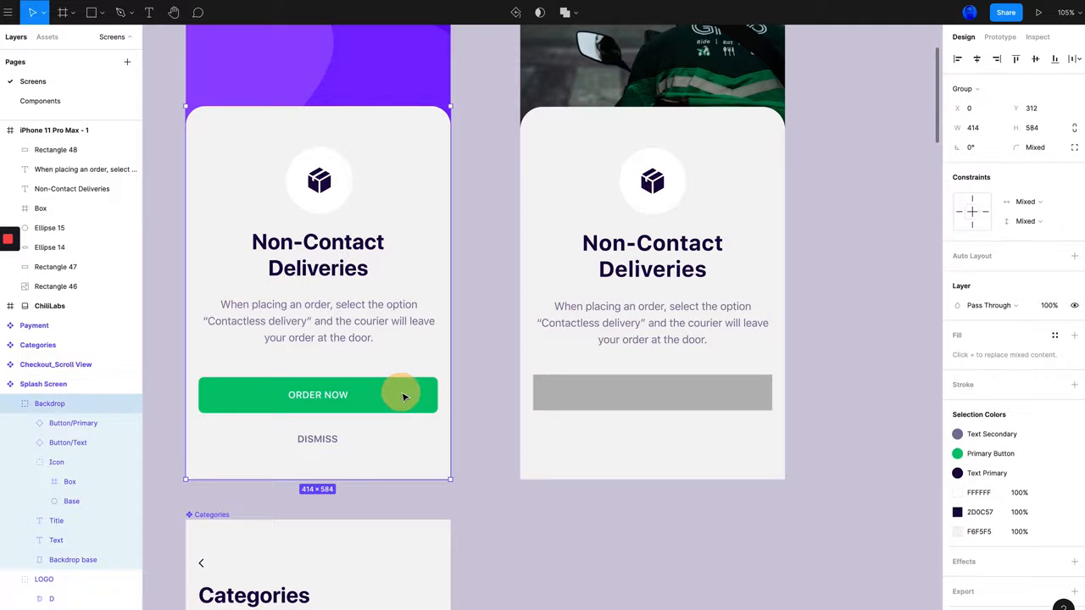
{"action": "double_click", "coordinate": [377, 391]}
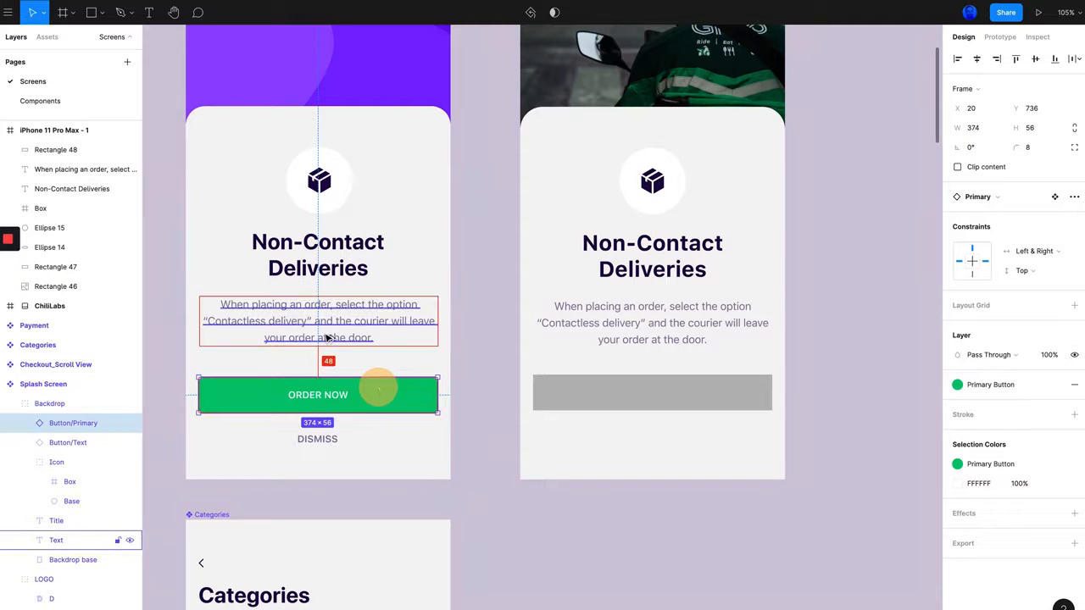
{"action": "left_click", "coordinate": [651, 389]}
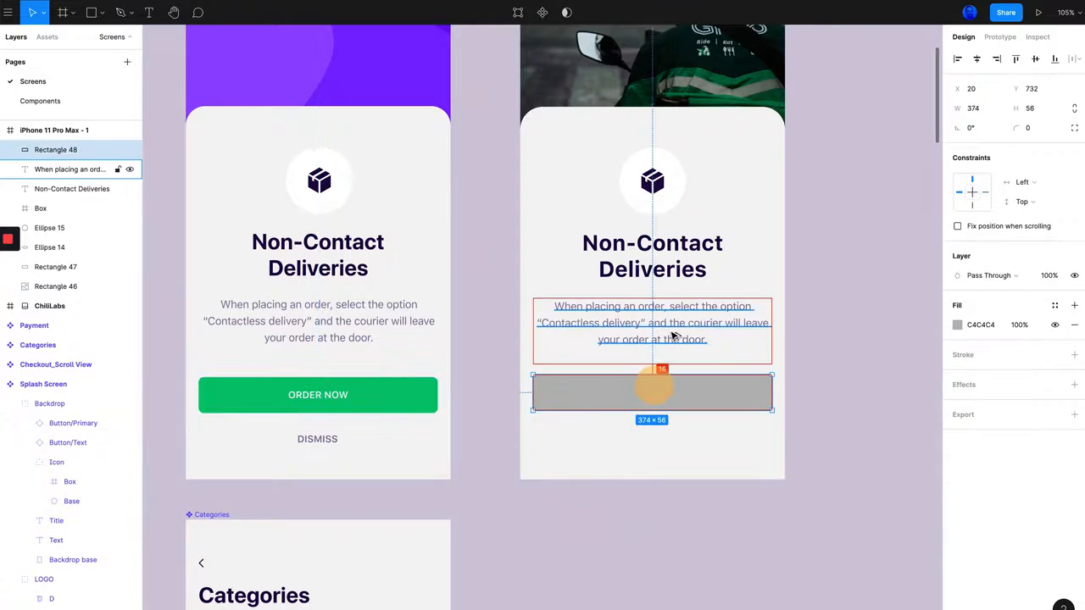
{"action": "left_click", "coordinate": [348, 333]}
Try shortening the new description's text box to 82 high, and restore its automatic height
{"action": "left_click", "coordinate": [702, 329]}
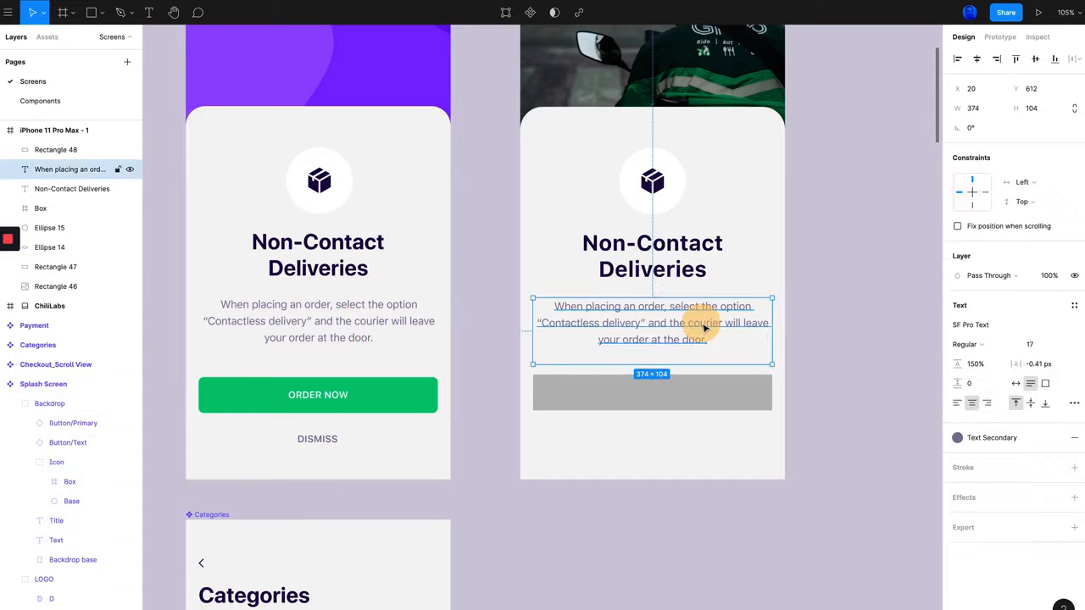
{"action": "left_click_drag", "start_coordinate": [676, 353], "coordinate": [677, 350]}
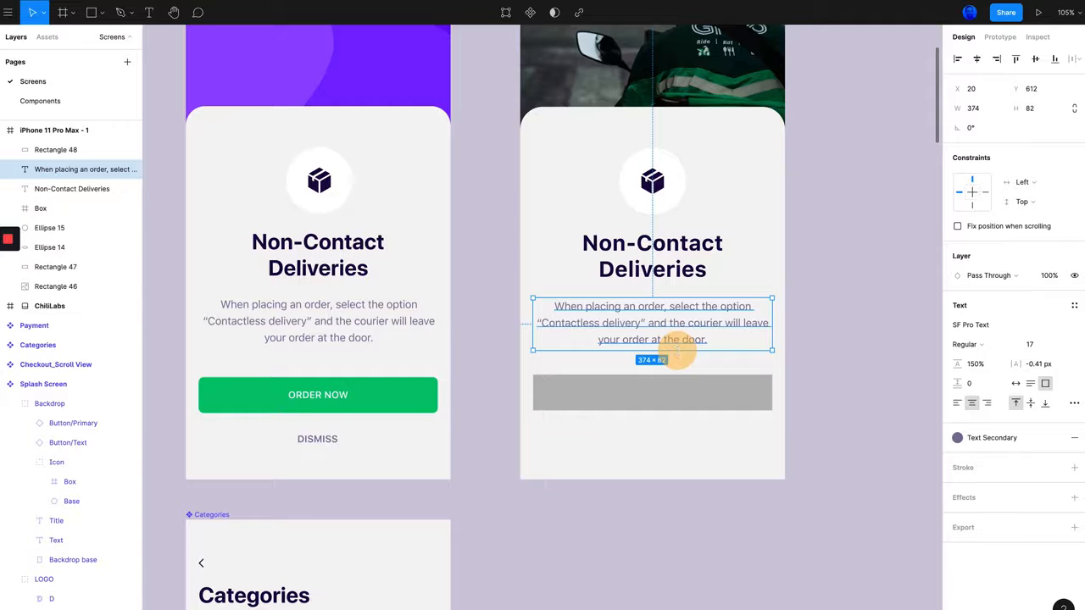
{"action": "left_click", "coordinate": [1030, 386]}
Delete the empty last line from the new description so its box fits the three lines, and deselect it
{"action": "double_click", "coordinate": [695, 334]}
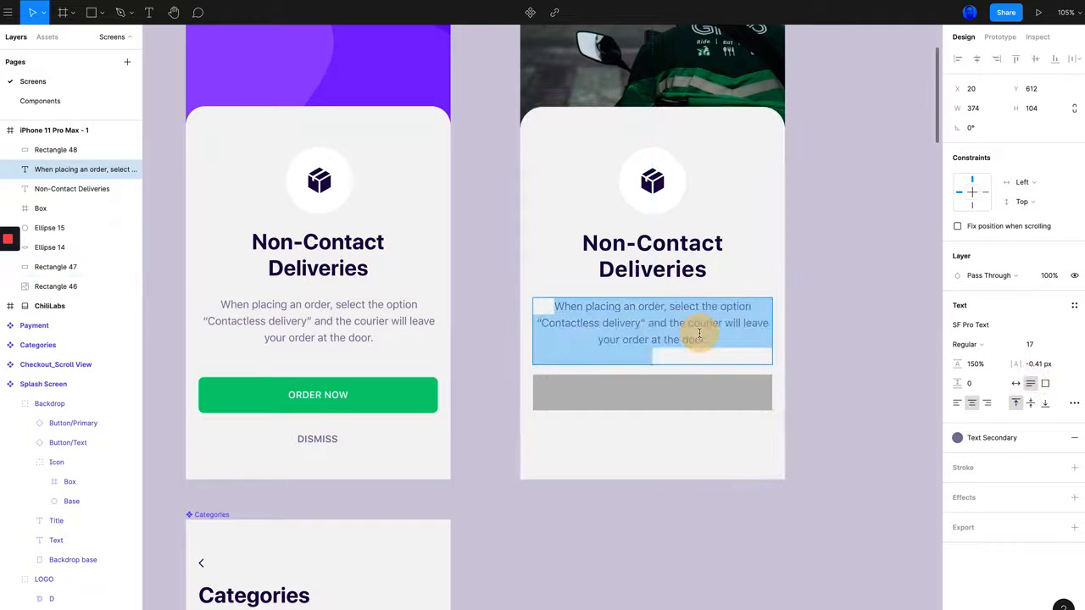
{"action": "left_click", "coordinate": [687, 353]}
{"action": "key", "text": "BackSpace"}
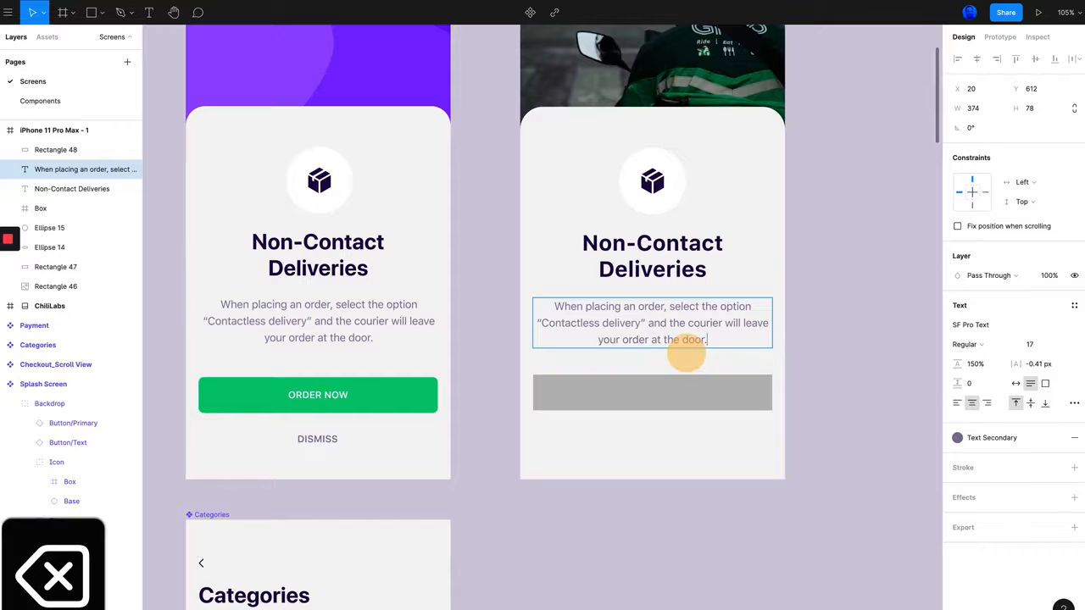
{"action": "left_click", "coordinate": [871, 347]}
Measure the gap between description and button rectangle in the new frame, and the same gap on the Splash Screen
{"action": "left_click", "coordinate": [629, 388]}
{"action": "key", "text": "alt"}
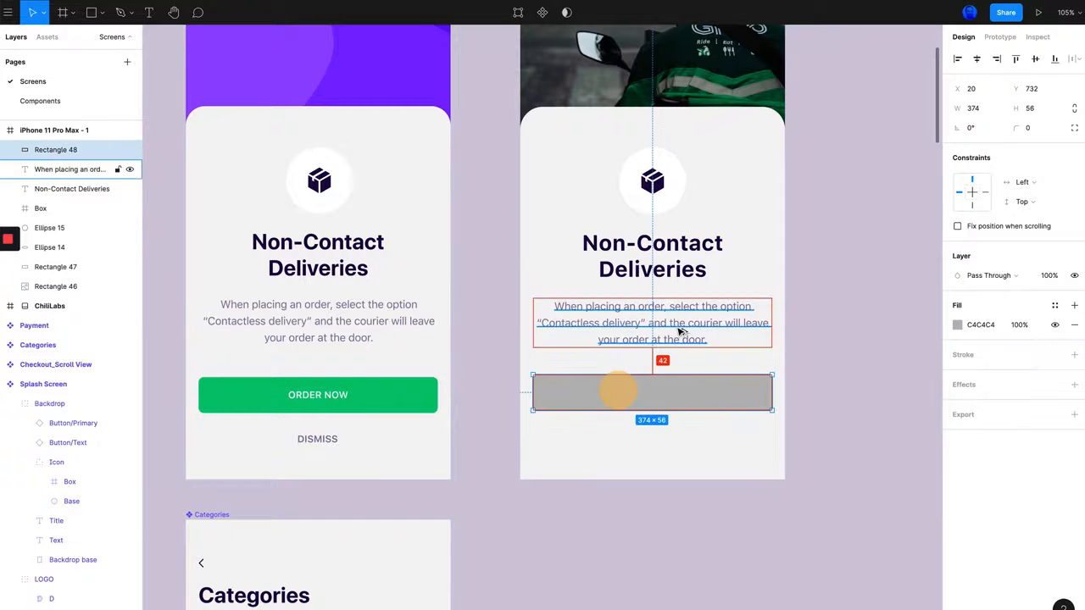
{"action": "key", "text": "alt+Up"}
{"action": "key", "text": "alt+Down"}
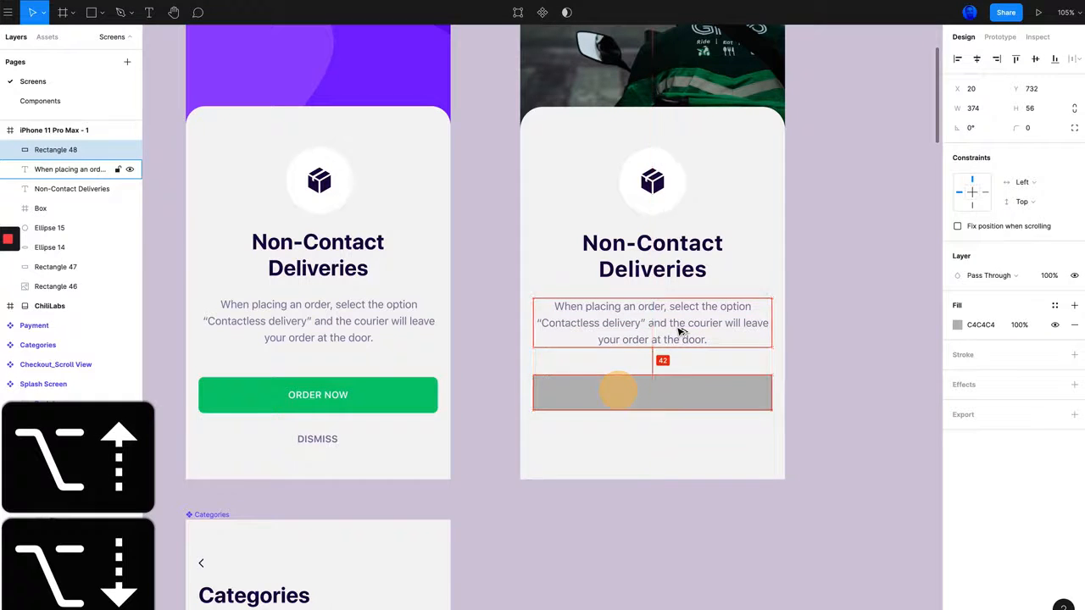
{"action": "left_click", "coordinate": [381, 395]}
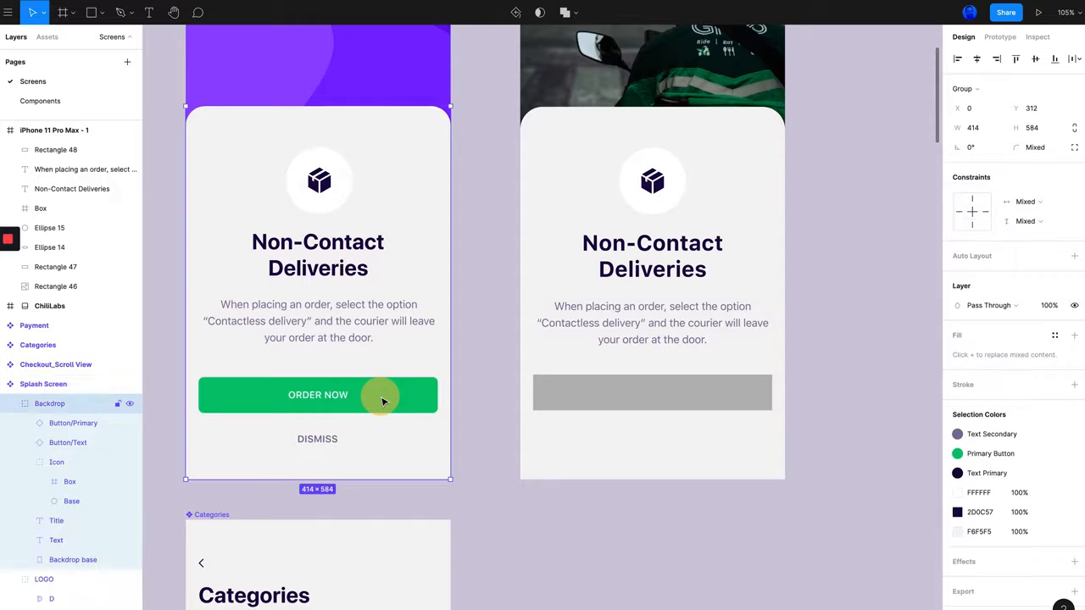
{"action": "left_click", "coordinate": [380, 391]}
{"action": "key", "text": "alt"}
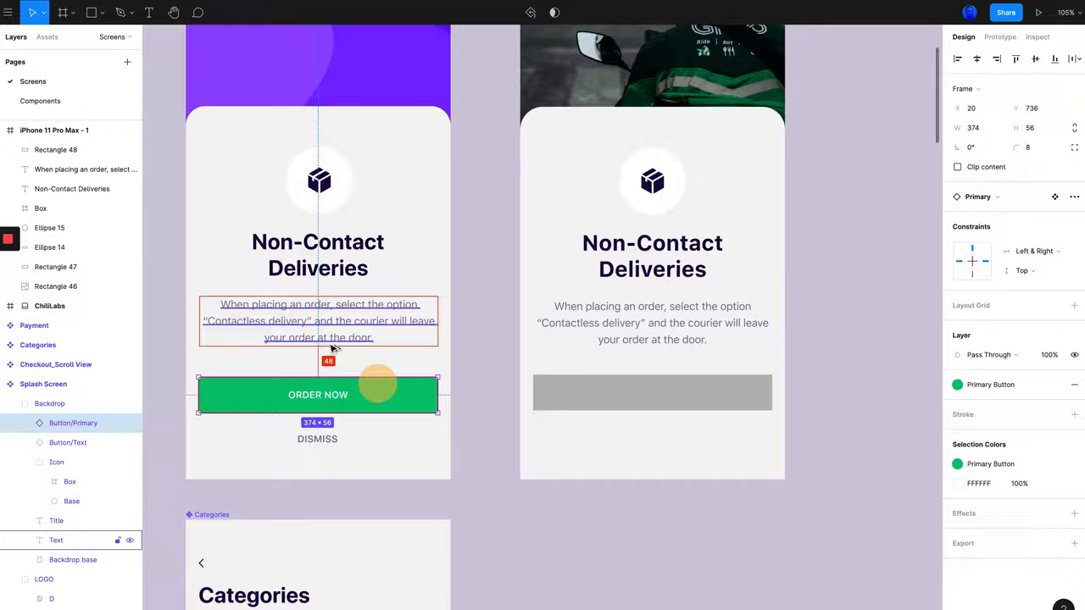
Move the new frame's grey button rectangle down to Y 738 to match the Splash Screen's spacing below the description
{"action": "left_click", "coordinate": [735, 399]}
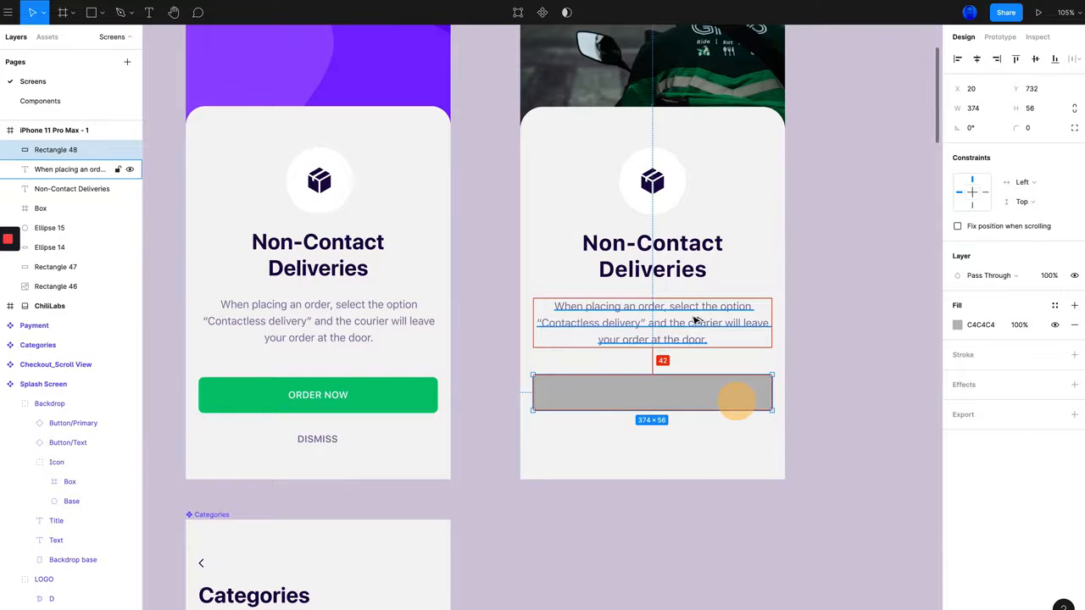
{"action": "key", "text": "alt+Down"}
{"action": "key", "text": "alt+Down"}
{"action": "key", "text": "alt+Down"}
{"action": "key", "text": "alt+Down"}
{"action": "key", "text": "alt+Down"}
{"action": "key", "text": "alt+Down"}
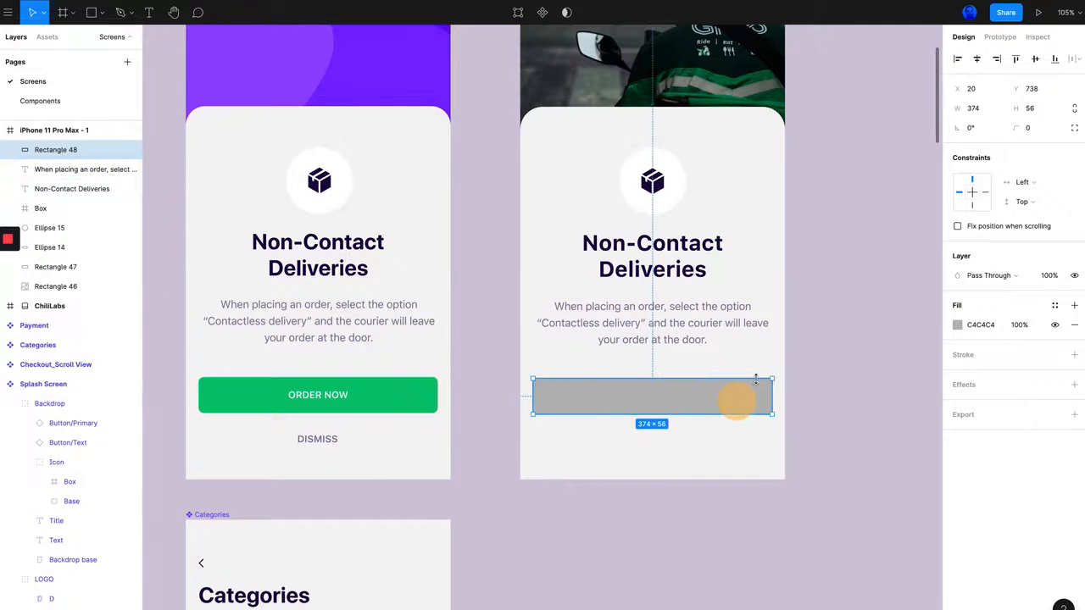
Fill the new button rectangle with green 0BCE83 sampled from the Splash Screen's ORDER NOW button, and deselect it
{"action": "left_click", "coordinate": [957, 326]}
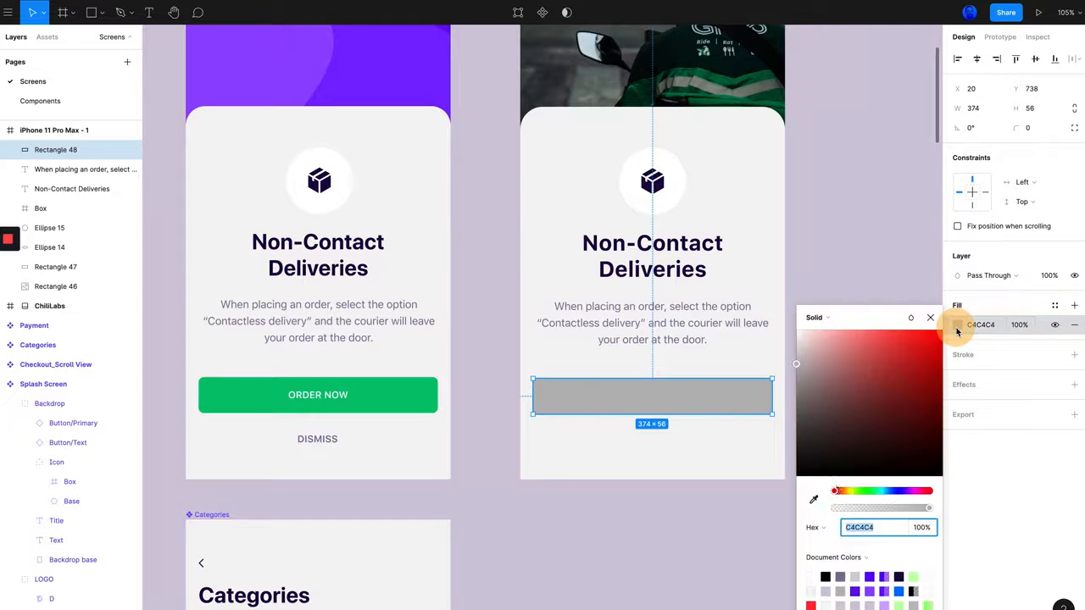
{"action": "left_click", "coordinate": [813, 501]}
{"action": "left_click", "coordinate": [392, 387]}
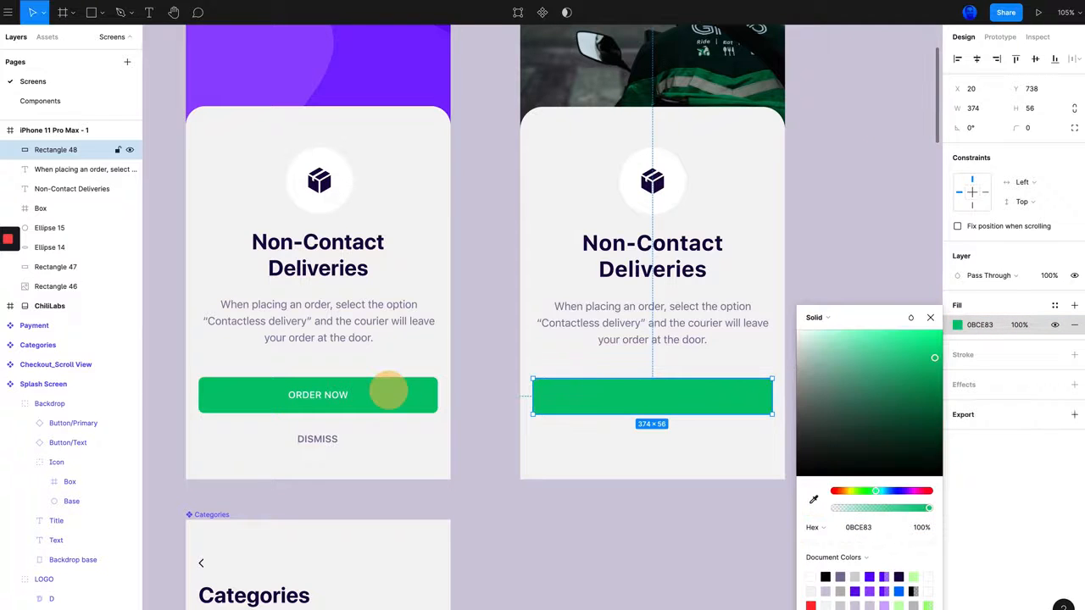
{"action": "left_click", "coordinate": [1023, 477]}
Check the original ORDER NOW button's corner radius, and set the new green rectangle's corner radius to 8
{"action": "left_click", "coordinate": [411, 405]}
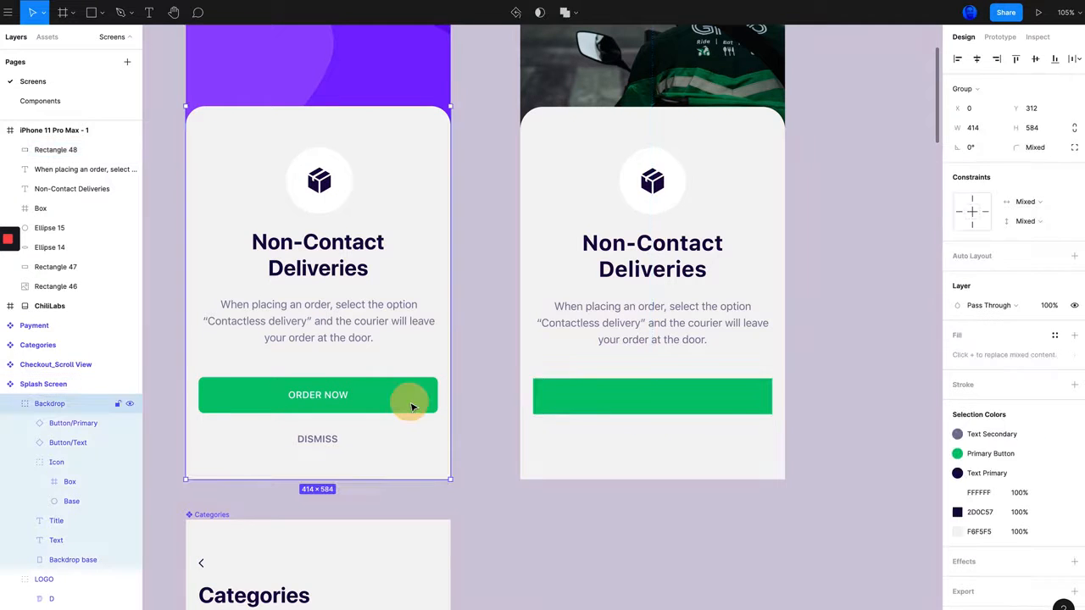
{"action": "left_click", "coordinate": [412, 397]}
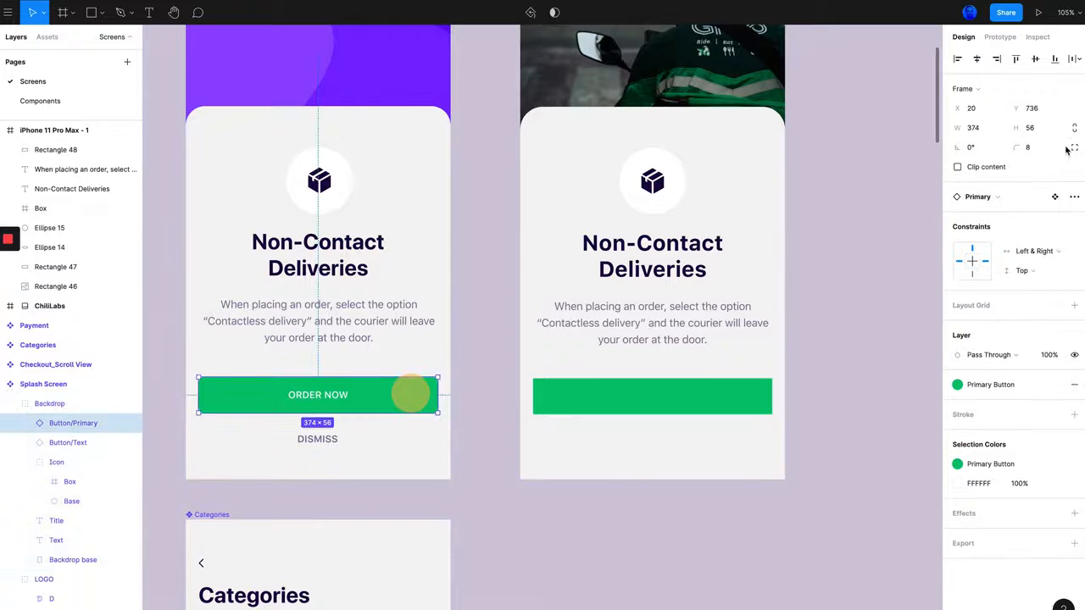
{"action": "left_click", "coordinate": [704, 398]}
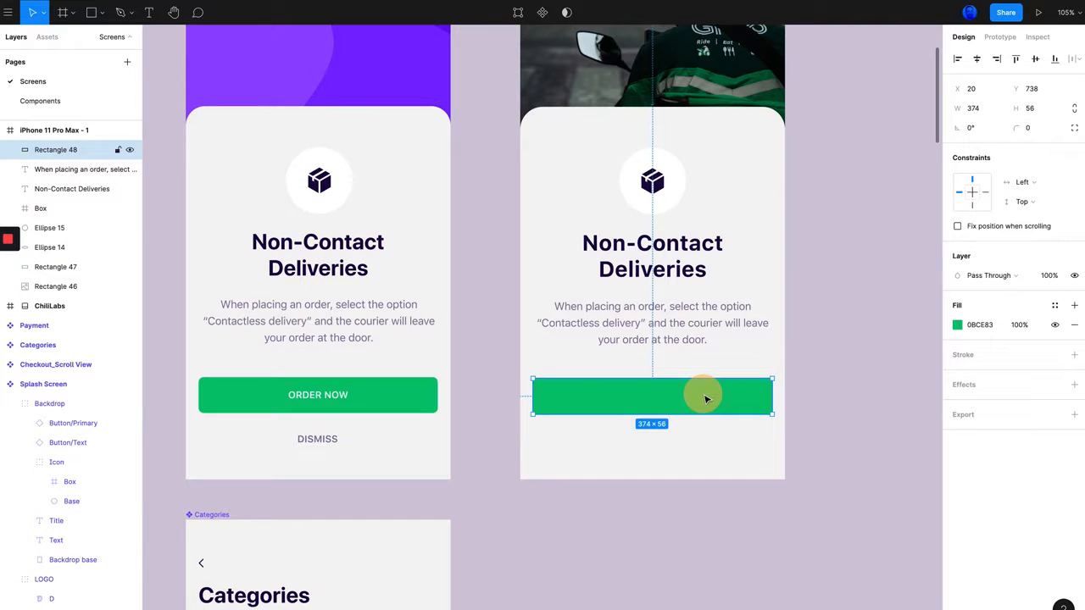
{"action": "left_click", "coordinate": [1036, 128]}
{"action": "type", "text": "8"}
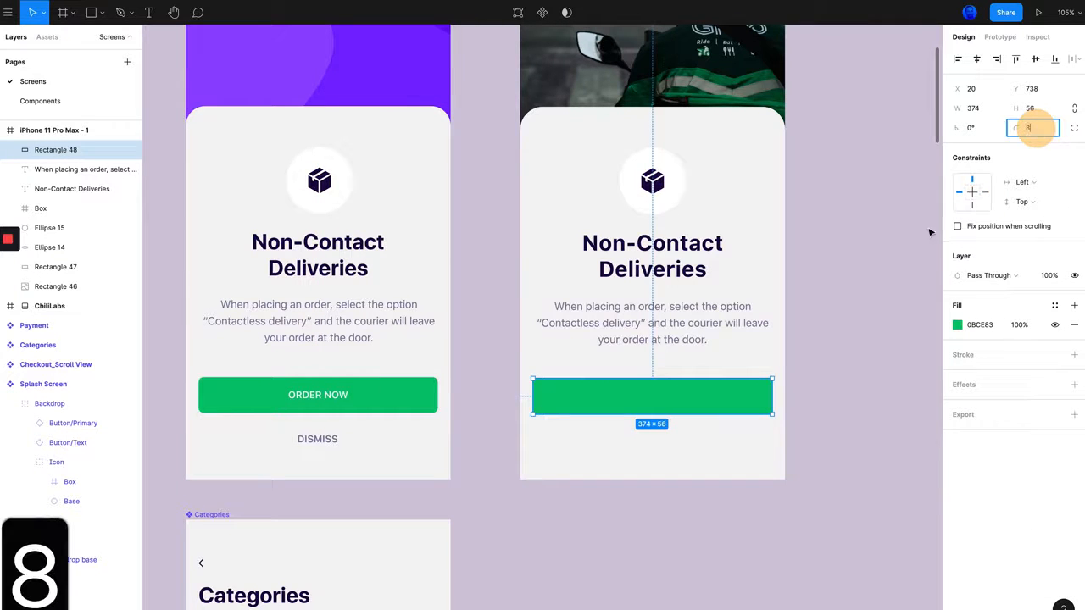
{"action": "key", "text": "Return"}
{"action": "left_click", "coordinate": [865, 305]}
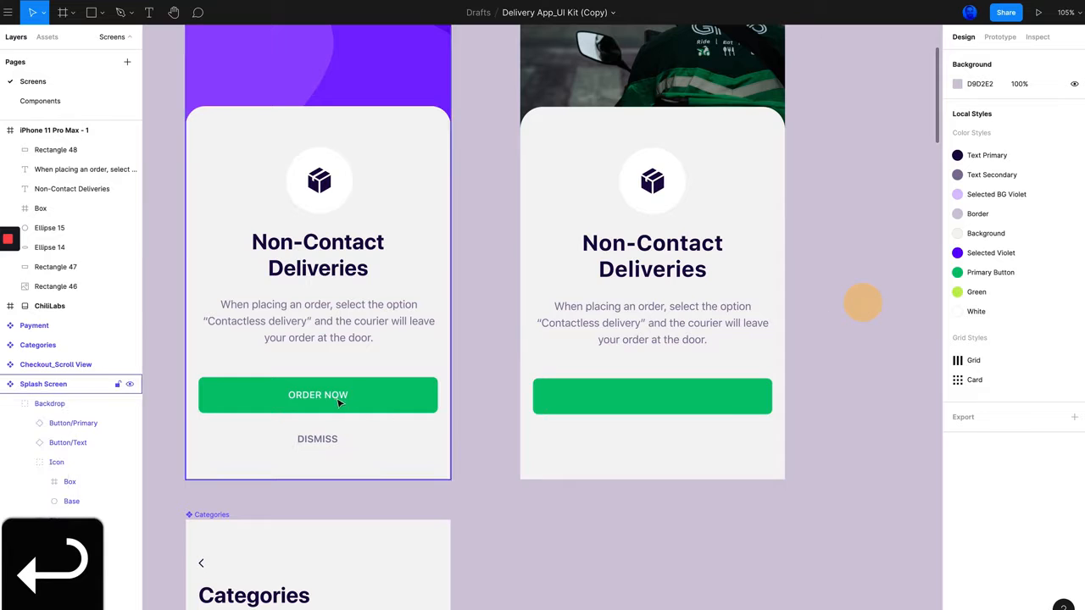
Inspect the text properties of the ORDER NOW label on the Splash Screen
{"action": "left_click", "coordinate": [304, 396]}
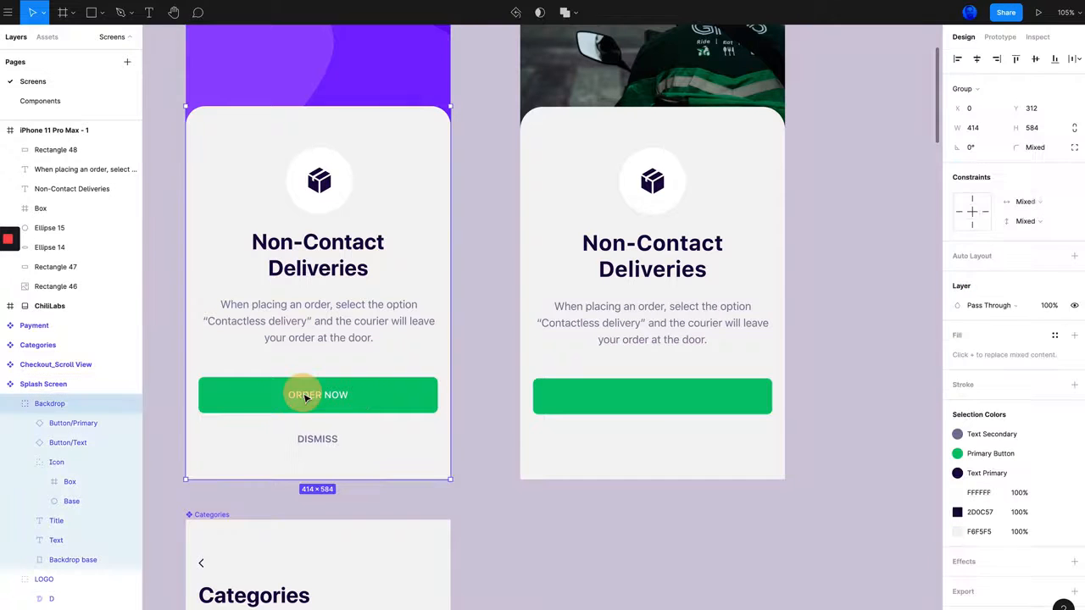
{"action": "left_click", "coordinate": [307, 398]}
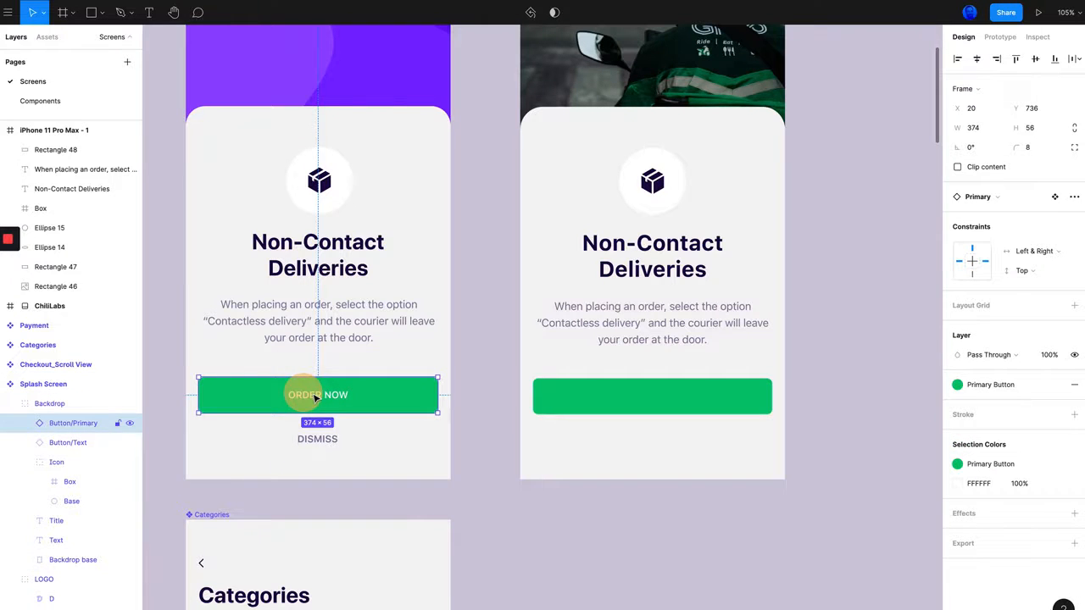
{"action": "left_click", "coordinate": [315, 397]}
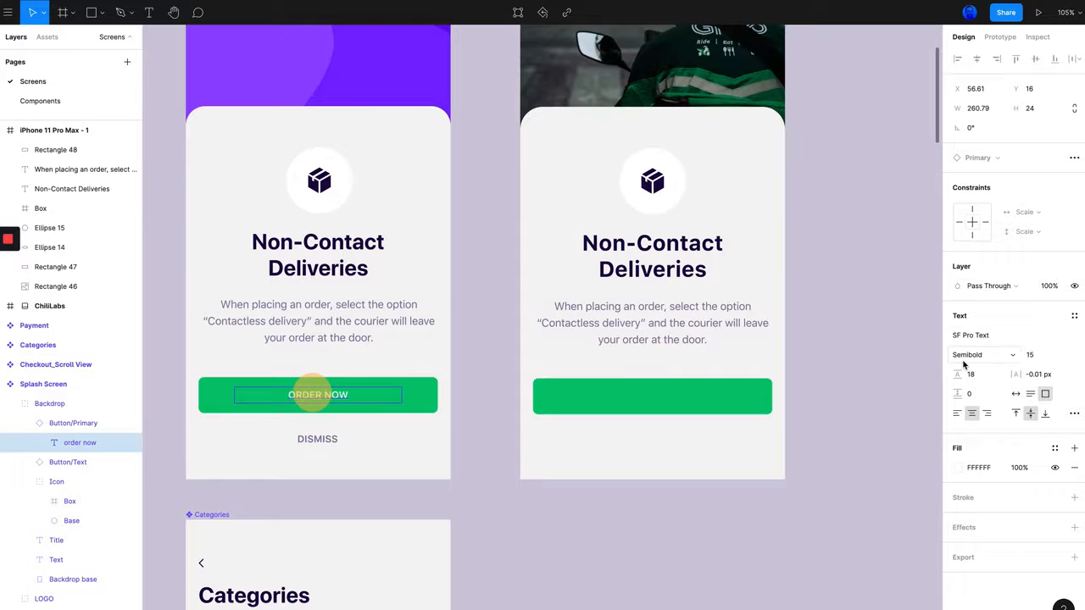
{"action": "key", "text": "f"}
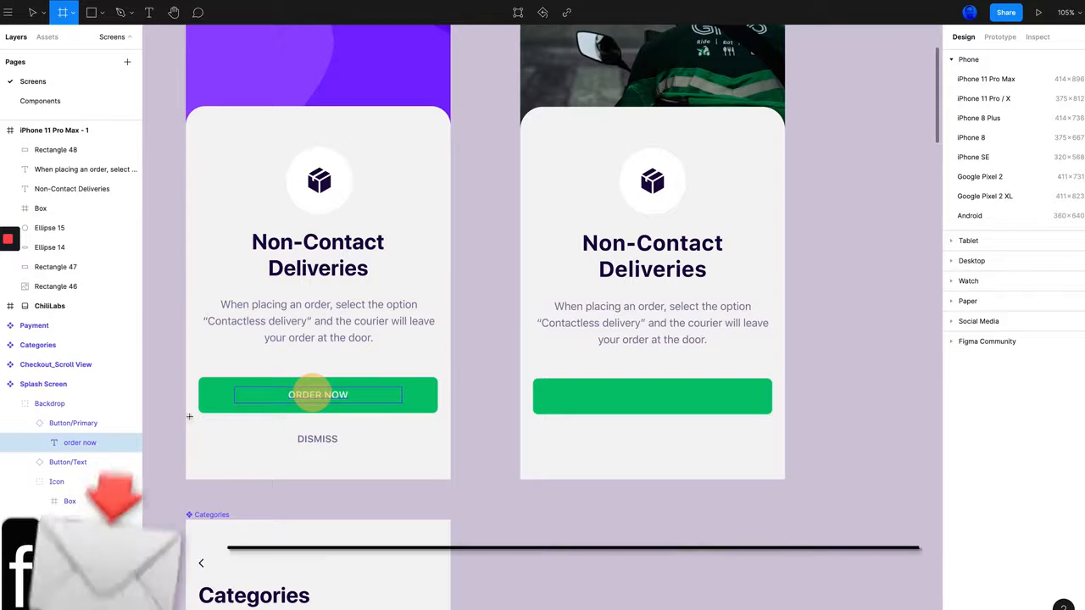
{"action": "left_click", "coordinate": [346, 398]}
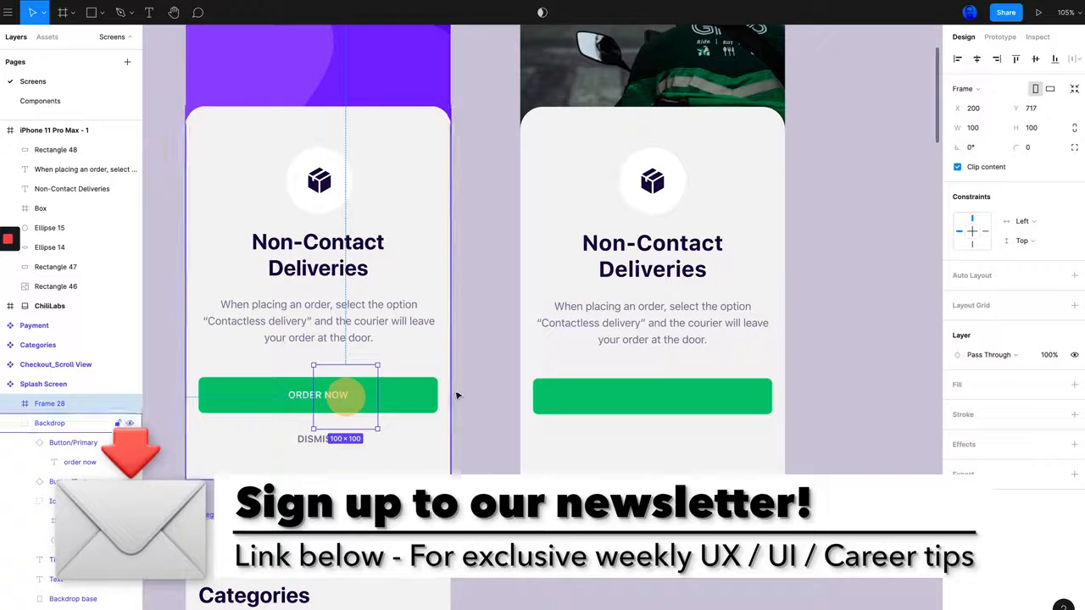
{"action": "key", "text": "super+z"}
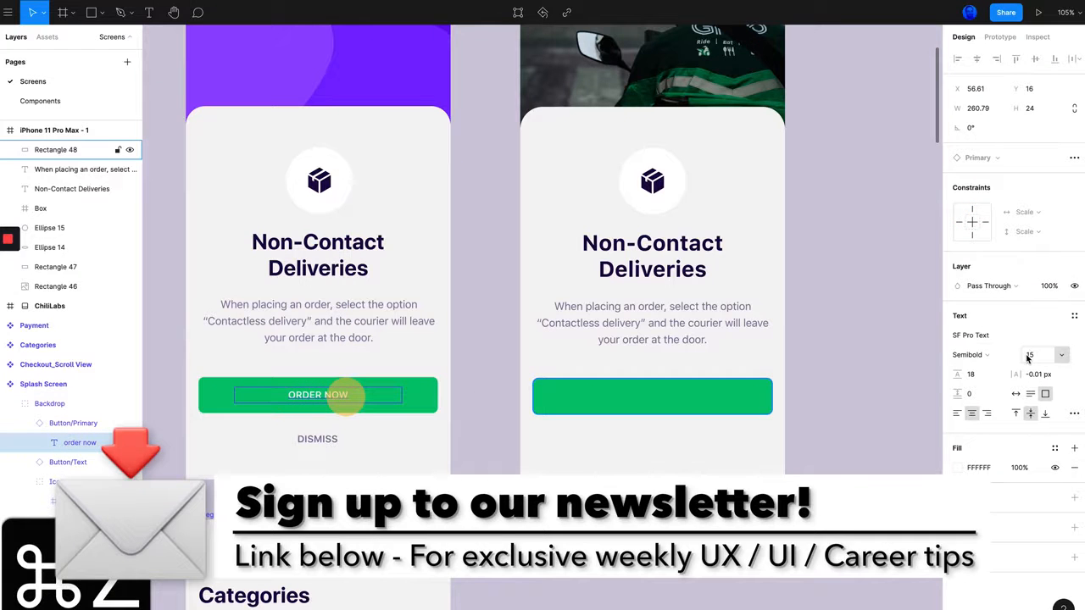
Add an ORDER NOW text label in SF Pro Text Semibold 15 on the new green button
{"action": "key", "text": "t"}
{"action": "left_click", "coordinate": [642, 398]}
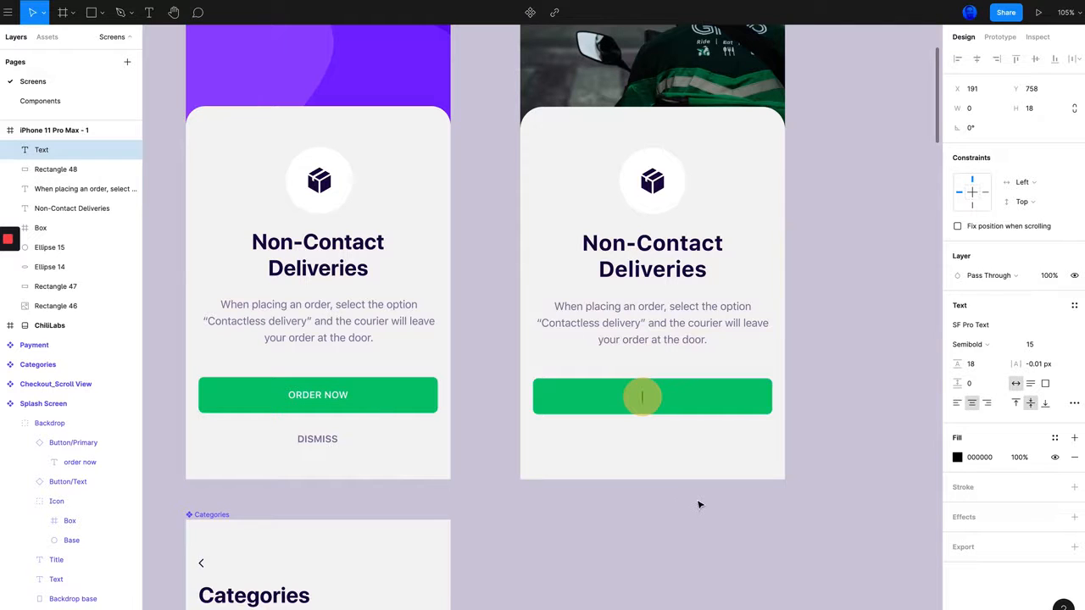
{"action": "type", "text": "OR"}
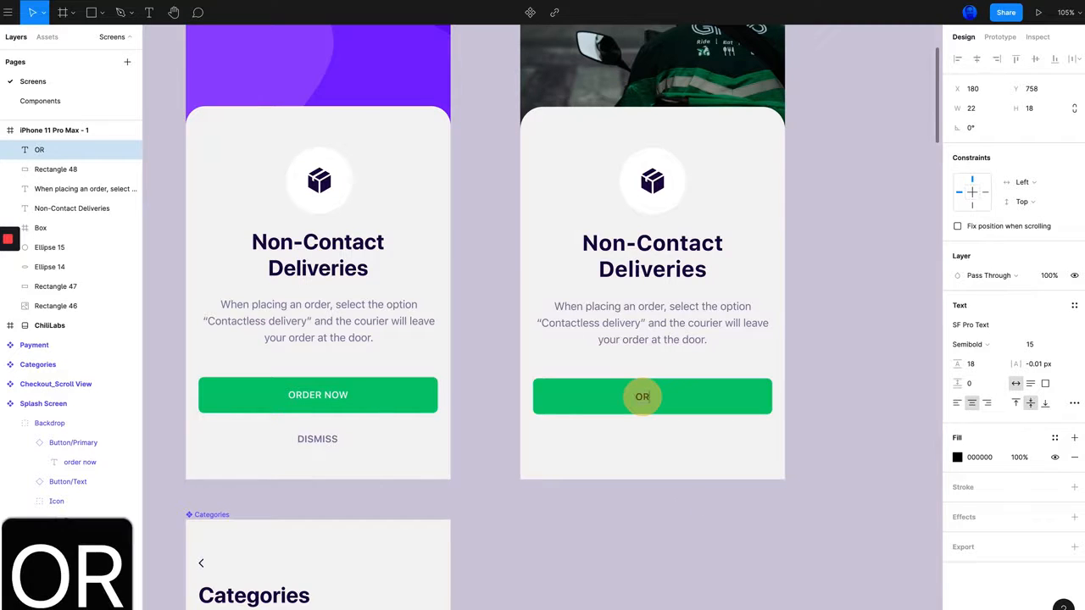
{"action": "type", "text": "DER NOW"}
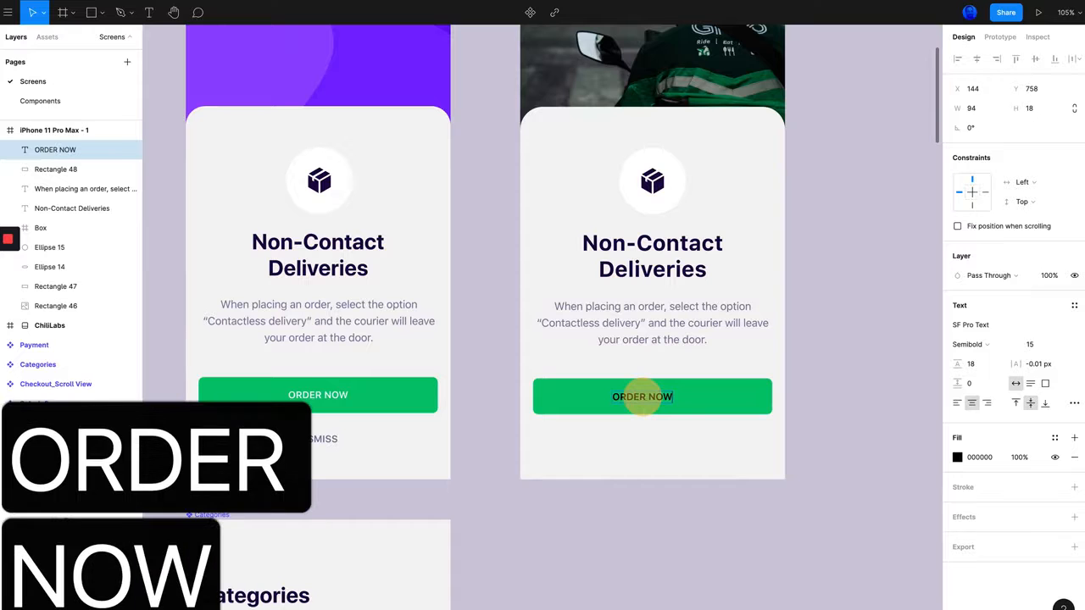
{"action": "left_click", "coordinate": [846, 387]}
Centre the new ORDER NOW label on its button at X 160, Y 757, and fill it with white FFFFFF
{"action": "left_click", "coordinate": [640, 398]}
{"action": "left_click_drag", "start_coordinate": [640, 401], "coordinate": [646, 399]}
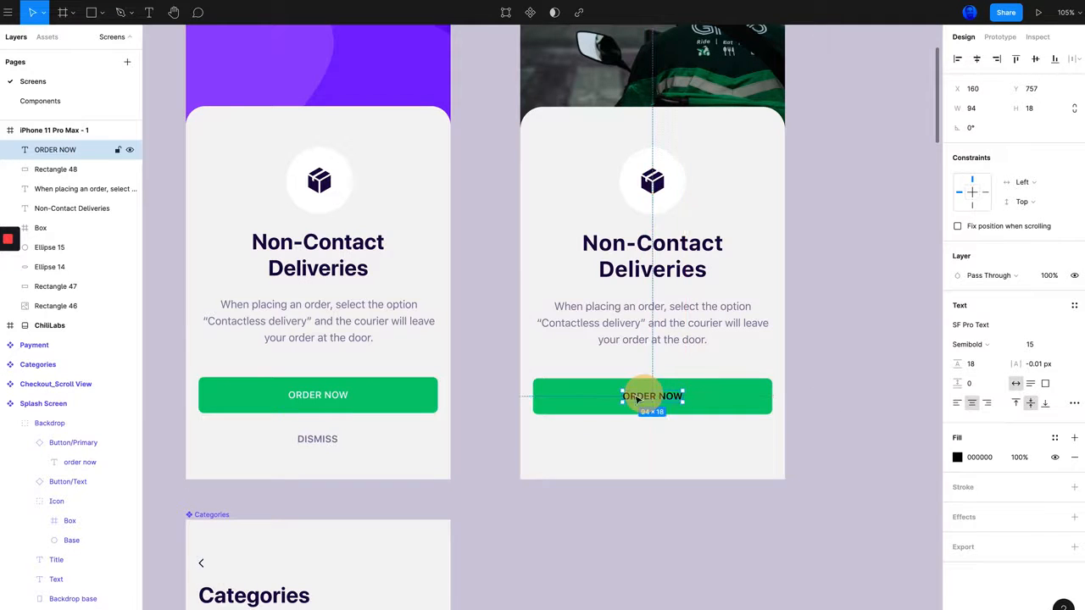
{"action": "left_click", "coordinate": [957, 458]}
{"action": "left_click", "coordinate": [811, 351]}
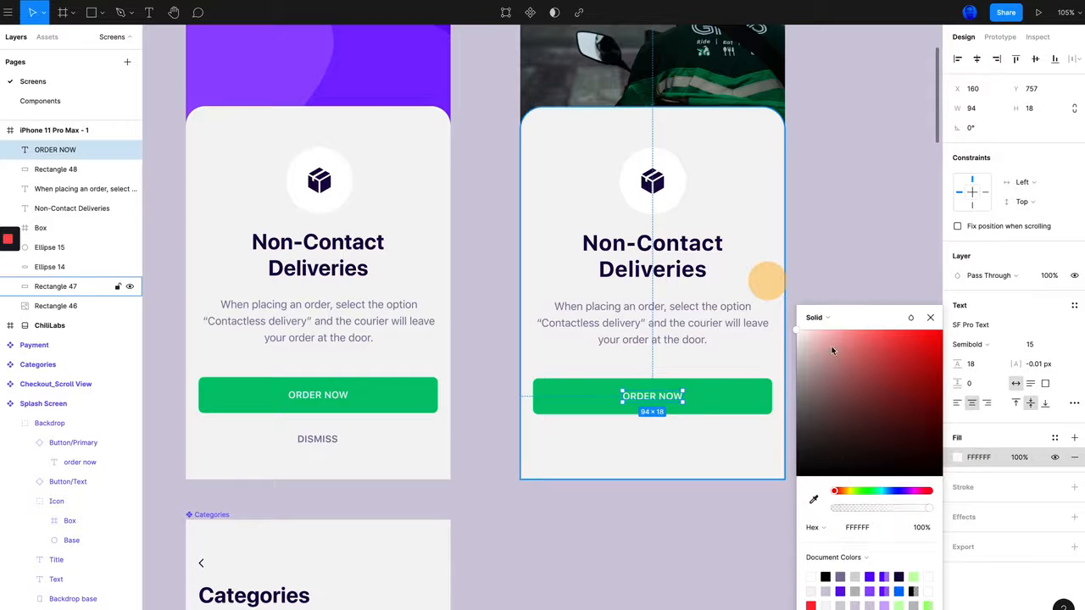
{"action": "left_click", "coordinate": [850, 287]}
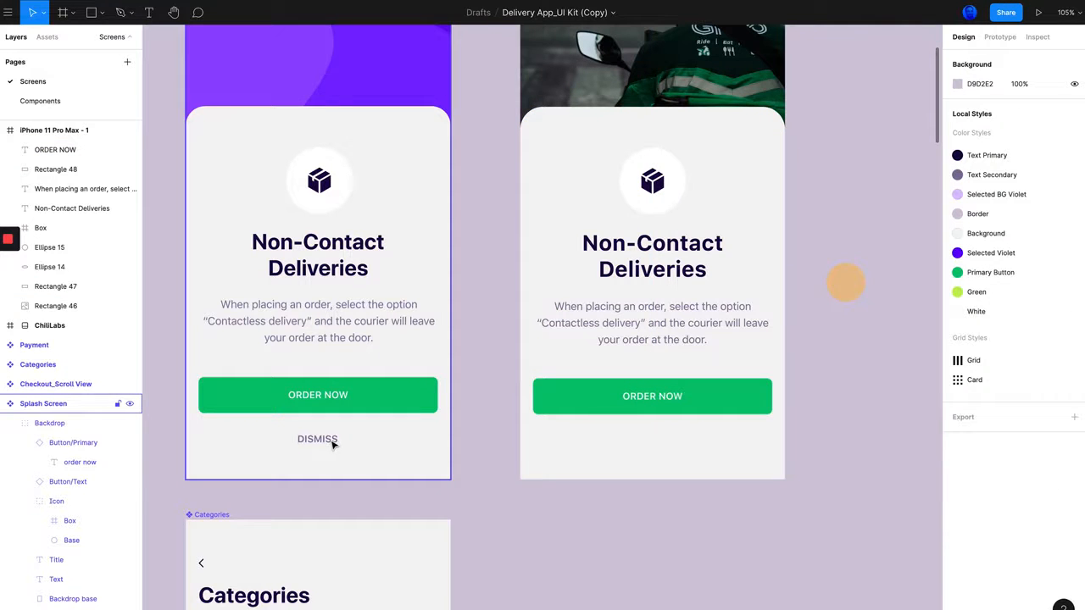
Duplicate the new frame's ORDER NOW label in place
{"action": "scroll", "coordinate": [318, 442], "scroll_direction": "up", "scroll_amount": 1}
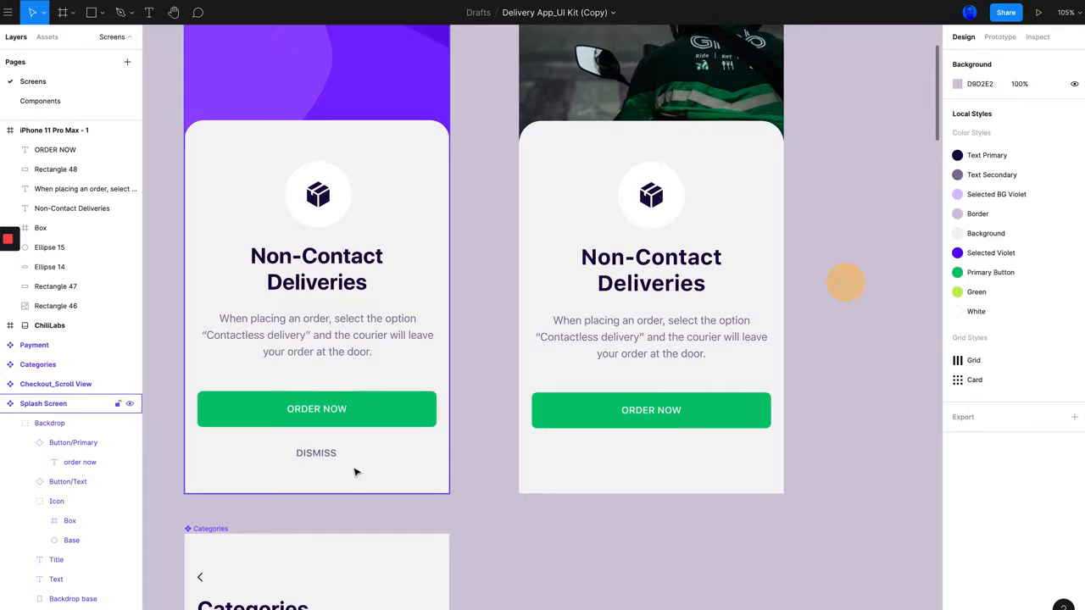
{"action": "left_click", "coordinate": [651, 412]}
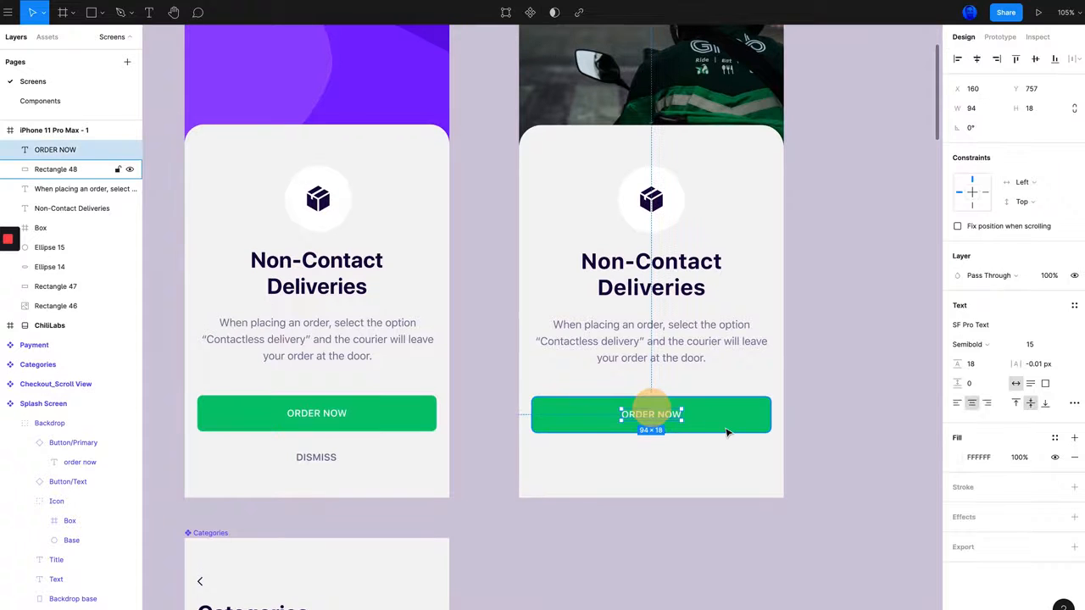
{"action": "scroll", "coordinate": [725, 432], "scroll_direction": "down", "scroll_amount": 3}
{"action": "scroll", "coordinate": [705, 424], "scroll_direction": "right", "scroll_amount": 1}
{"action": "key", "text": "super+c"}
{"action": "key", "text": "super+v"}
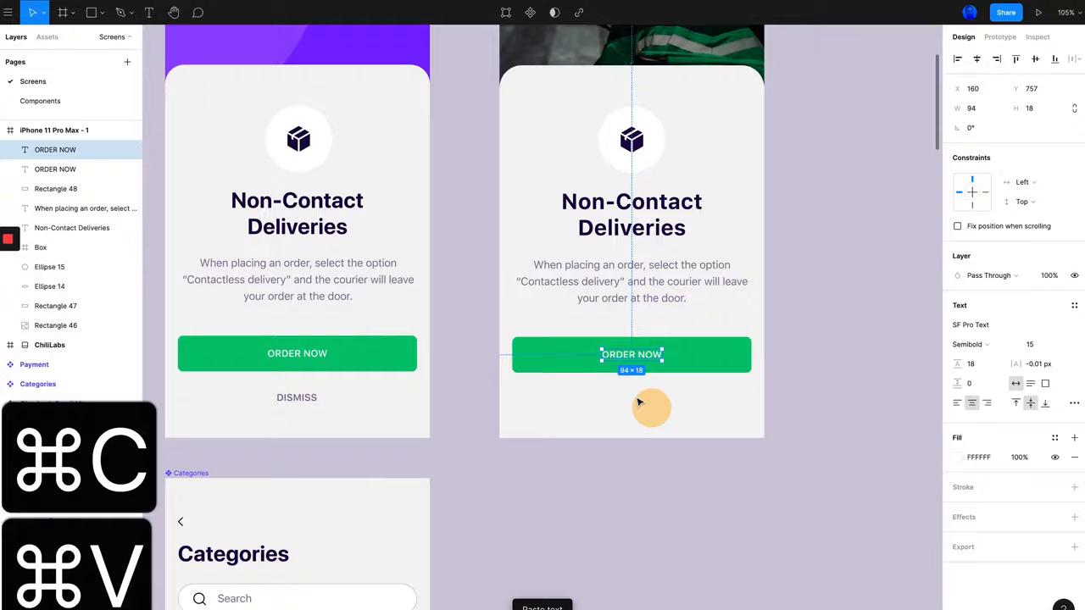
{"action": "left_click_drag", "start_coordinate": [637, 356], "coordinate": [709, 358]}
{"action": "key", "text": "super+z"}
{"action": "key", "text": "super+z"}
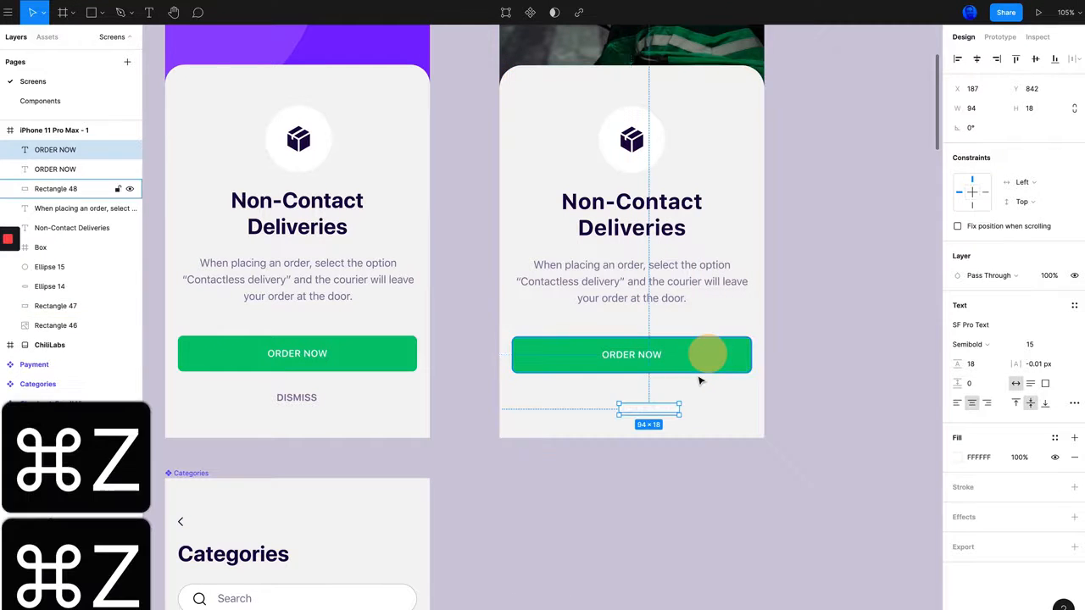
{"action": "key", "text": "super+z"}
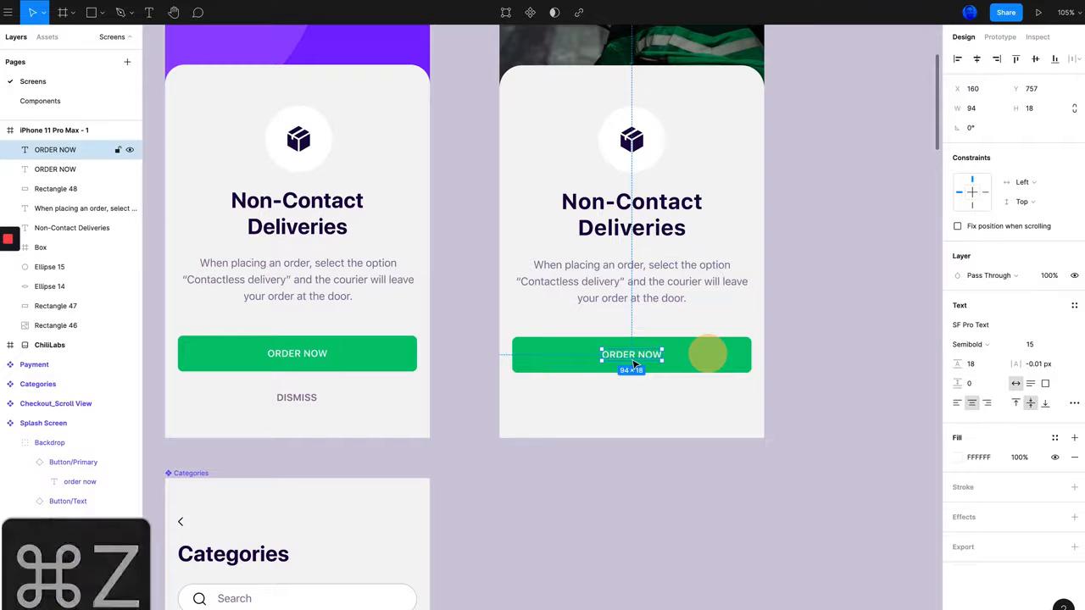
Place another copy of the ORDER NOW label at X 275, Y 757, and fill it with 9586A8 sampled from the DISMISS text
{"action": "left_click_drag", "start_coordinate": [640, 358], "coordinate": [713, 356]}
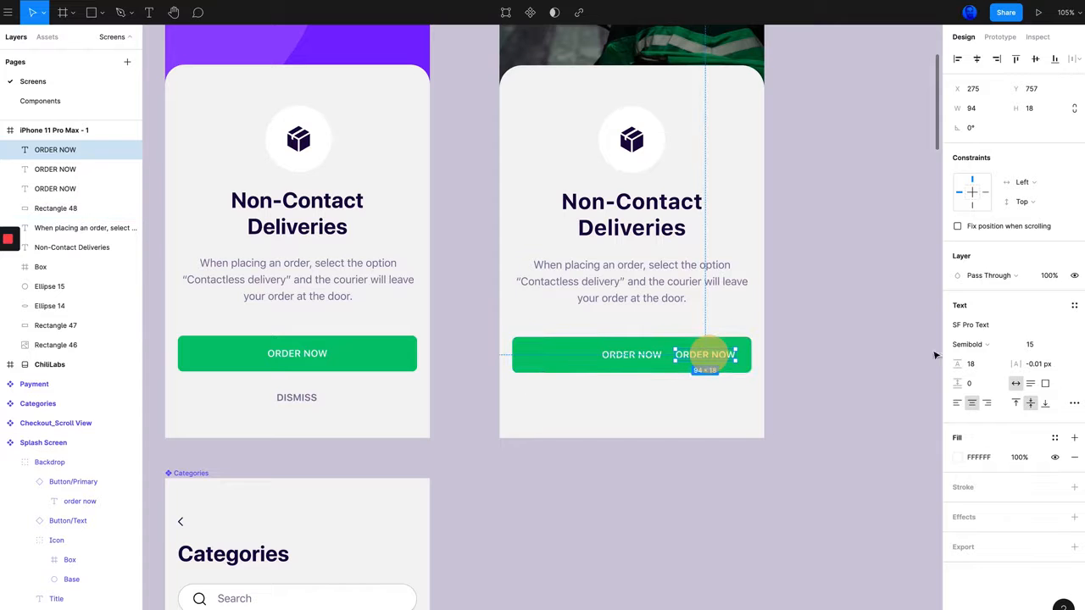
{"action": "left_click", "coordinate": [958, 457]}
{"action": "left_click", "coordinate": [814, 499]}
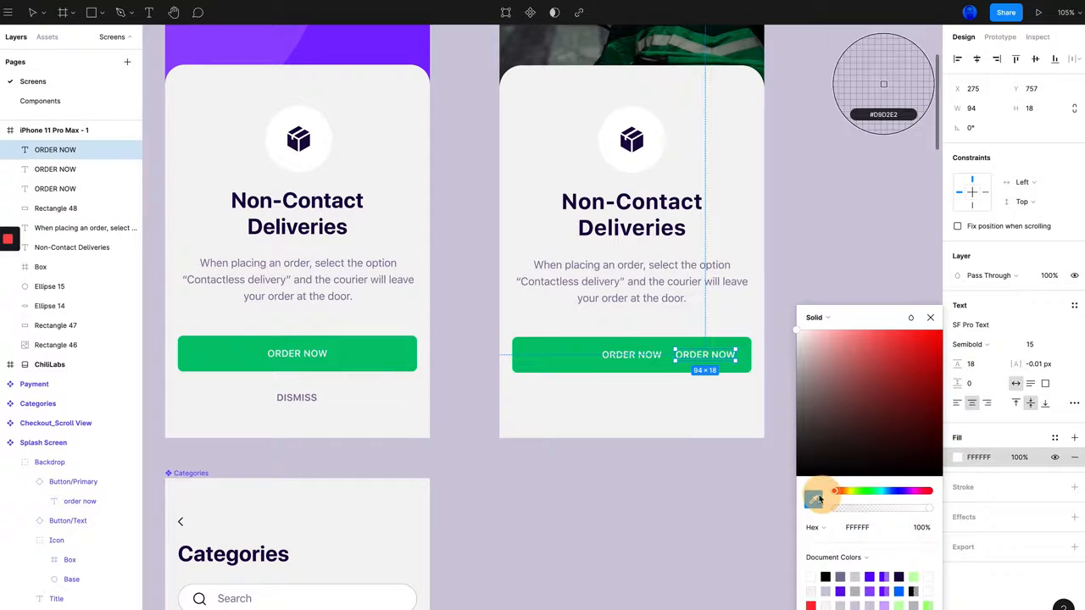
{"action": "left_click", "coordinate": [305, 395]}
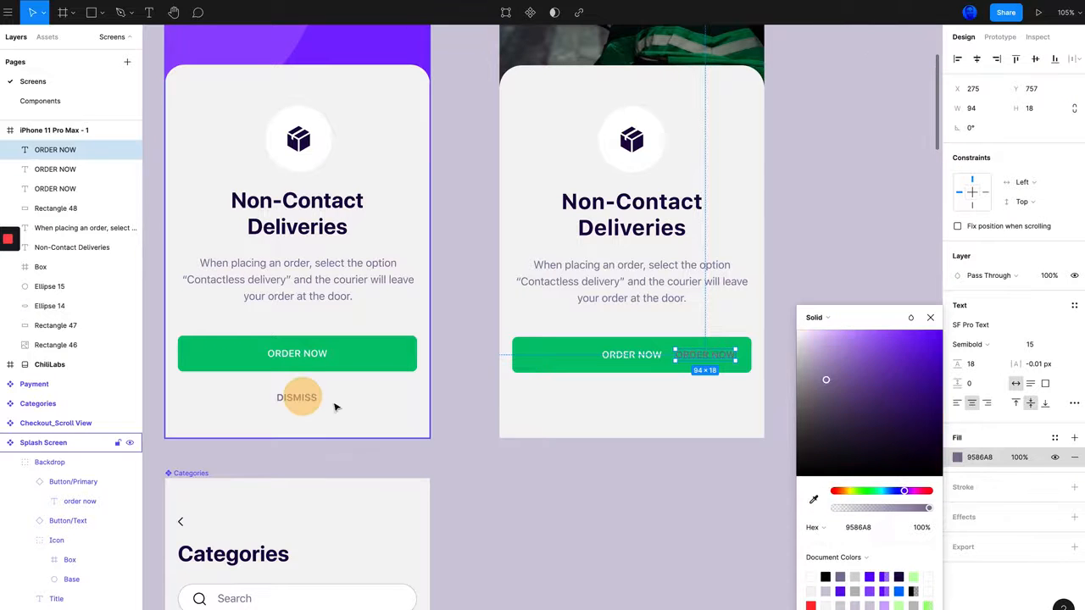
{"action": "left_click", "coordinate": [649, 516]}
Move the recoloured label below the green button to Y 818, and replace its text with DISMISS
{"action": "left_click_drag", "start_coordinate": [700, 358], "coordinate": [632, 397]}
{"action": "double_click", "coordinate": [635, 394]}
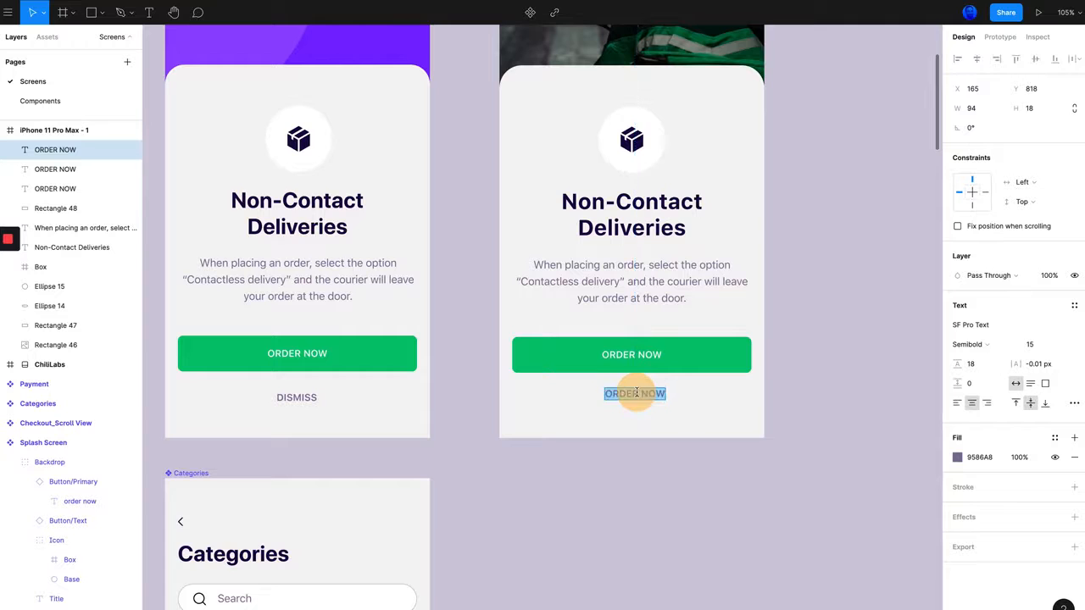
{"action": "type", "text": "DISMIS"}
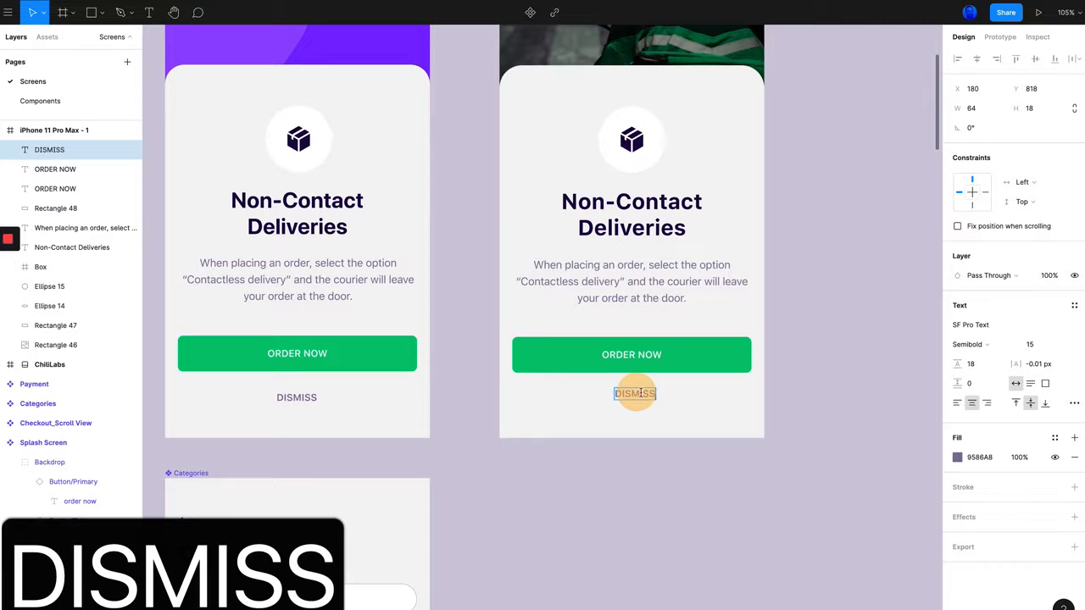
Complete the new label's text as DISMISS and finish editing it
{"action": "type", "text": "S"}
{"action": "key", "text": "Escape"}
Match the original's button spacing by moving the new DISMISS label to Y 826, 32 px below the green button
{"action": "left_click", "coordinate": [311, 398]}
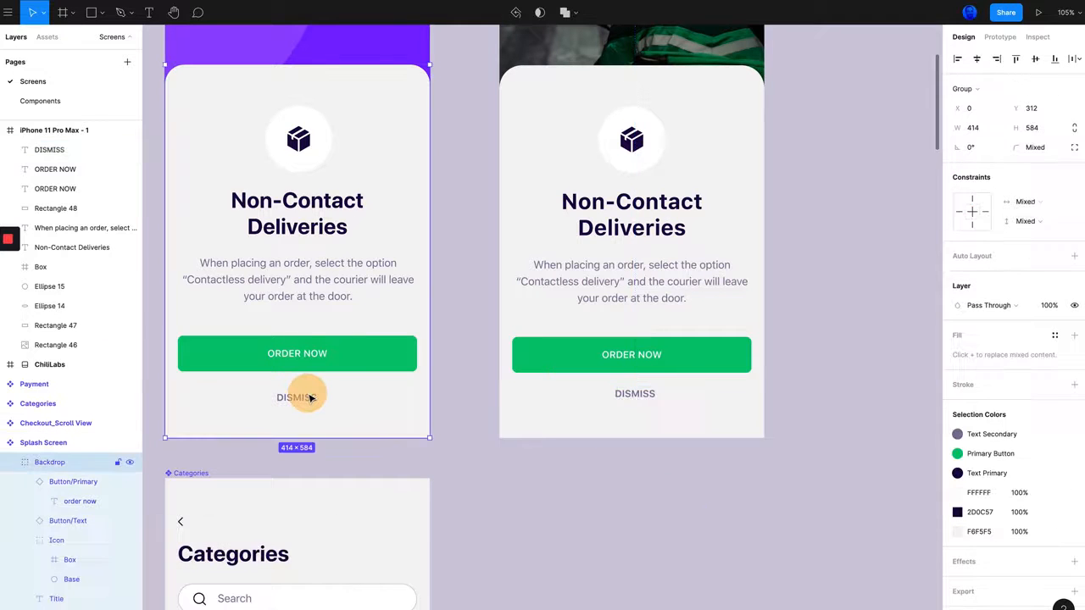
{"action": "double_click", "coordinate": [310, 398]}
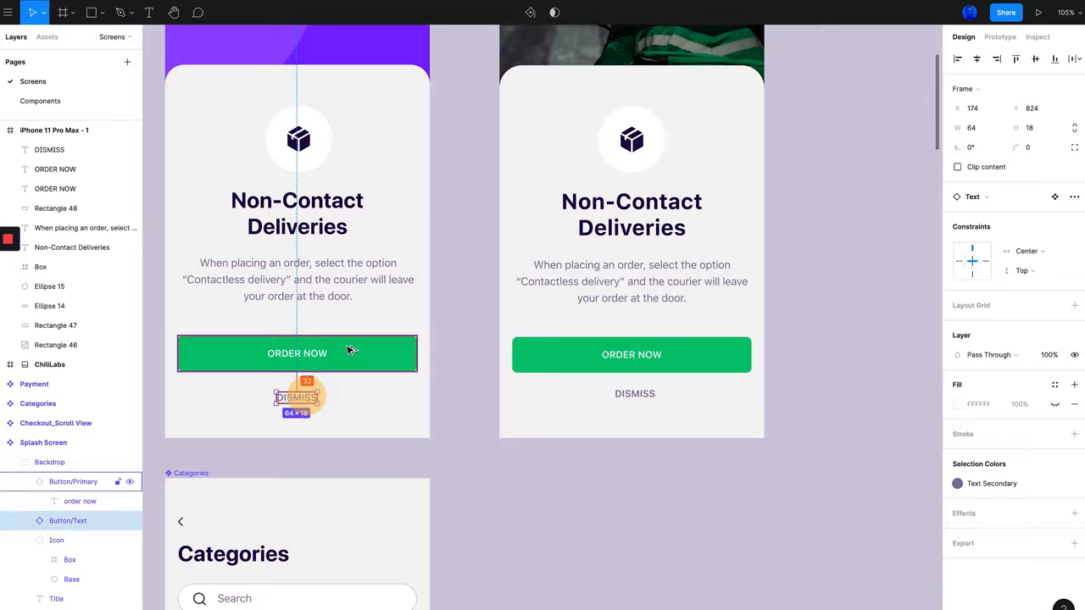
{"action": "left_click", "coordinate": [638, 395]}
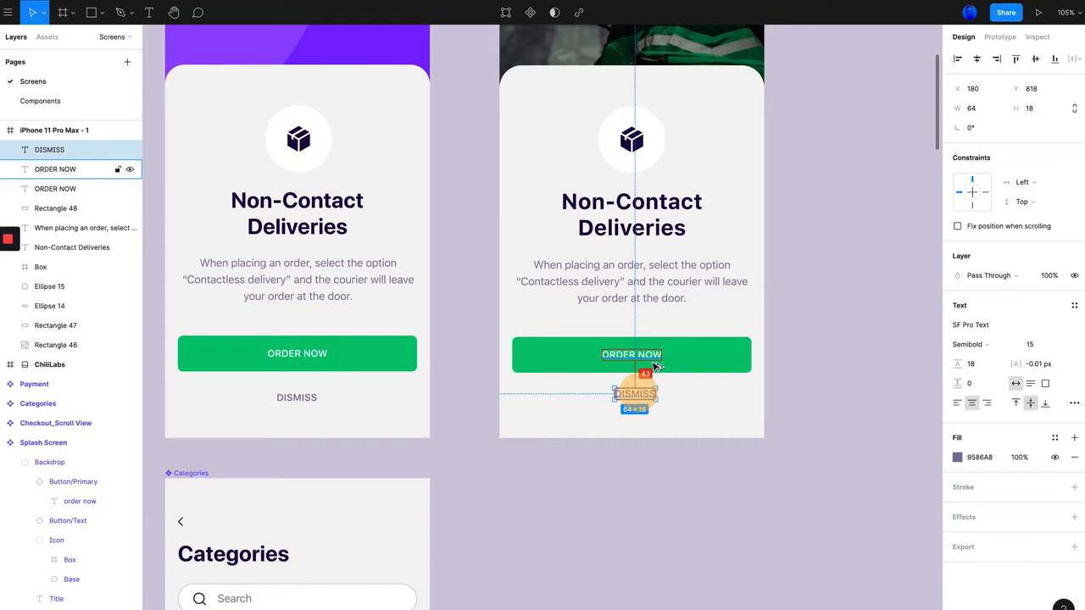
{"action": "key", "text": "alt+Up"}
{"action": "key", "text": "alt+Up"}
{"action": "key", "text": "alt+Up"}
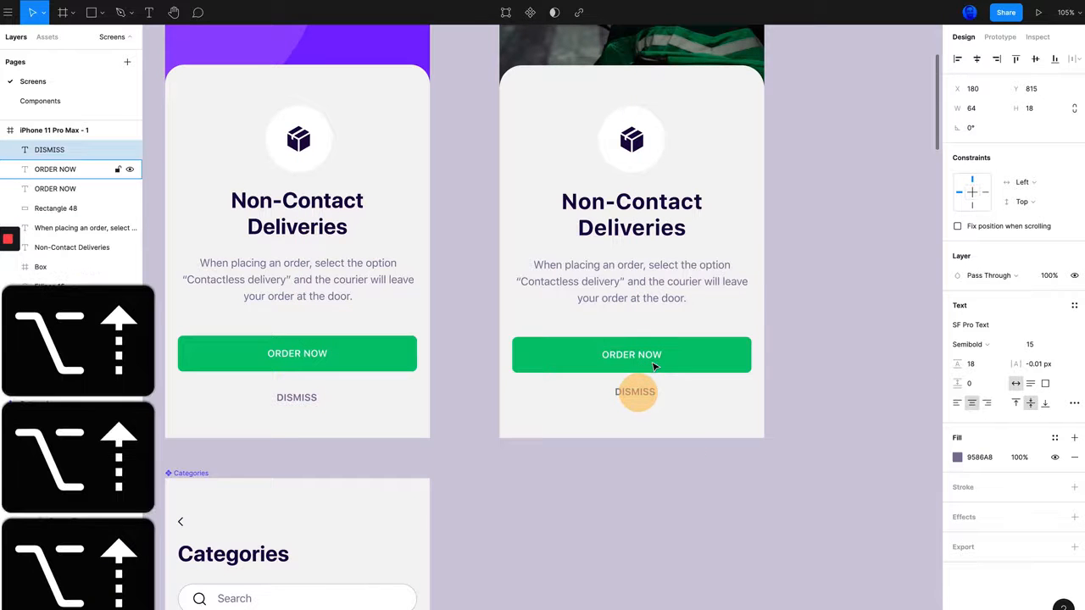
{"action": "key", "text": "alt+Down"}
{"action": "key", "text": "alt+Down"}
{"action": "key", "text": "alt+Down"}
{"action": "key", "text": "alt+Down"}
{"action": "key", "text": "alt+Down"}
{"action": "key", "text": "alt+Down"}
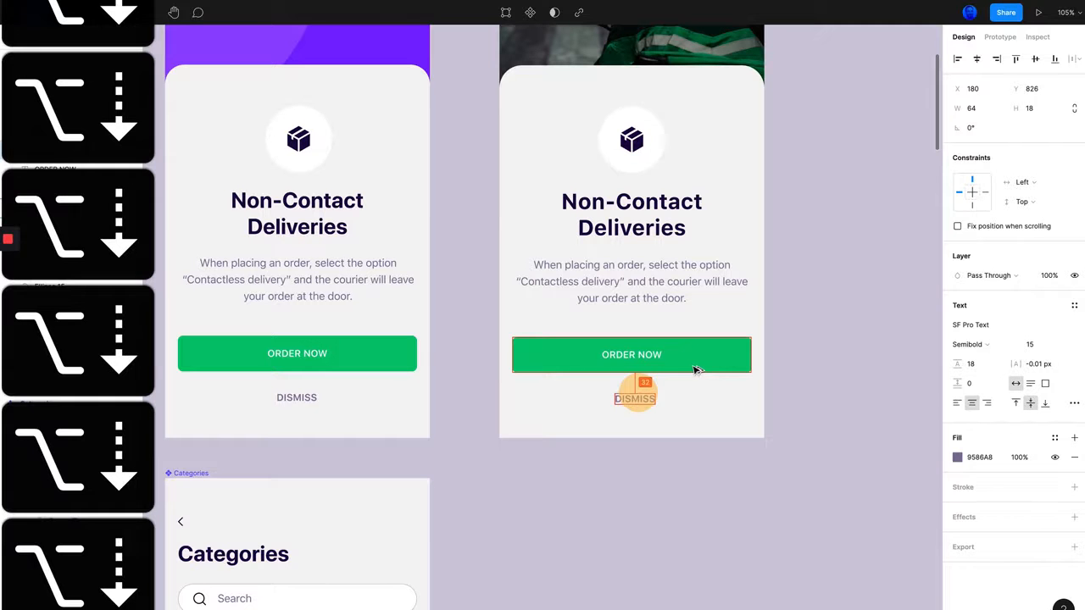
{"action": "left_click", "coordinate": [635, 450]}
{"action": "scroll", "coordinate": [637, 450], "scroll_direction": "down", "scroll_amount": 5}
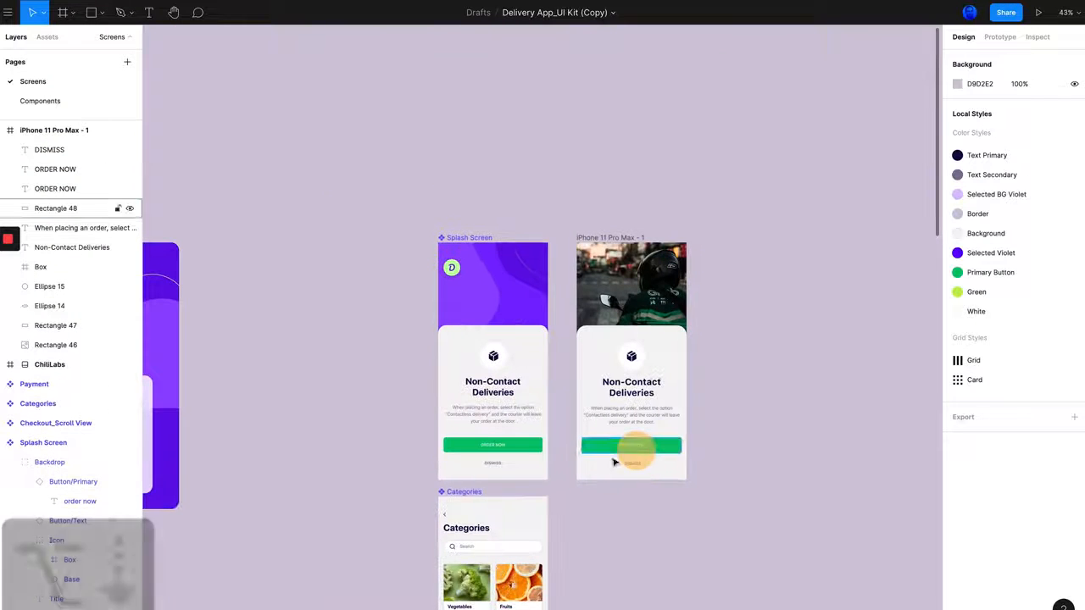
{"action": "scroll", "coordinate": [562, 436], "scroll_direction": "up", "scroll_amount": 5}
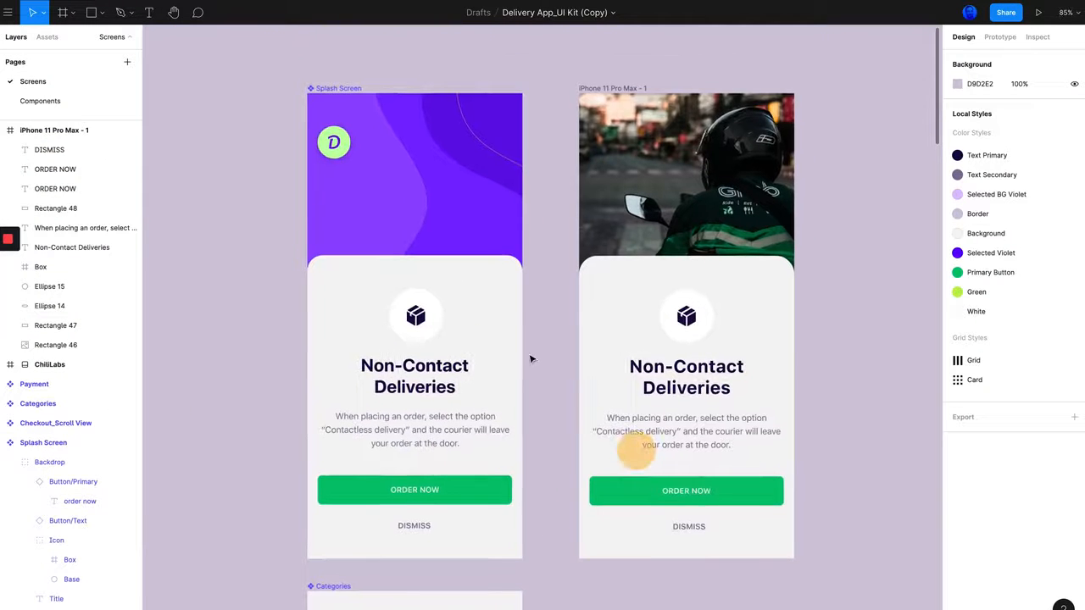
{"action": "scroll", "coordinate": [551, 330], "scroll_direction": "right", "scroll_amount": 1}
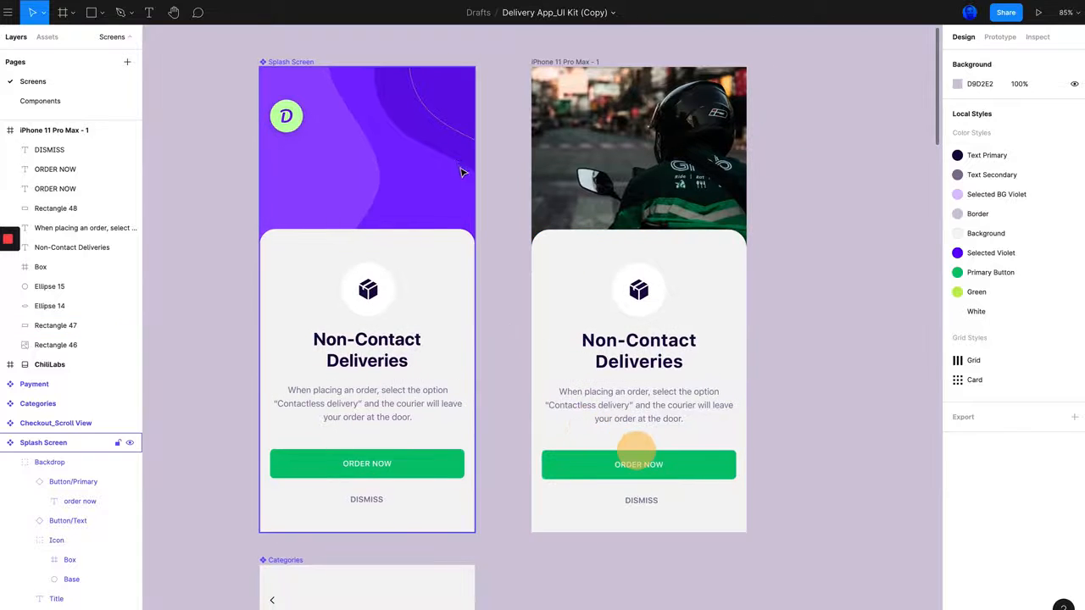
{"action": "scroll", "coordinate": [466, 175], "scroll_direction": "up", "scroll_amount": 1}
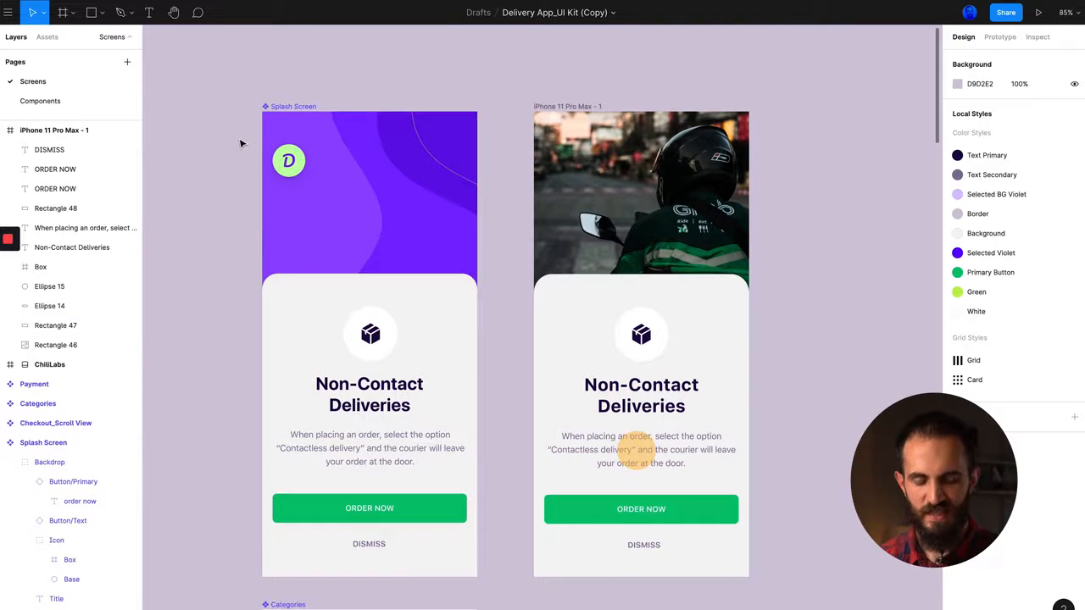